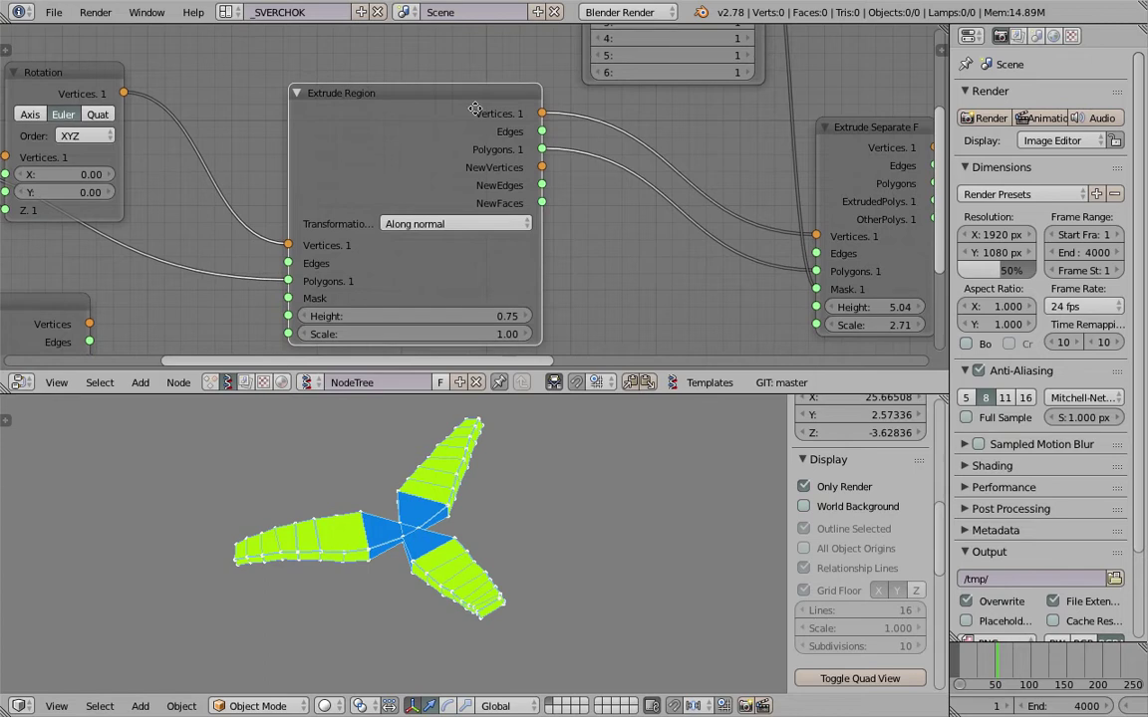
Step: Examine the example node tree from the NGon and Rotation nodes through the extrude nodes to the Viewer Draw nodes
left_click_drag(737, 122, 809, 115)
scroll(827, 113, "down", 1)
middle_click_drag(827, 113, 300, 183)
middle_click_drag(636, 109, 483, 220)
scroll(549, 101, "up", 1)
middle_click_drag(567, 75, 566, 85)
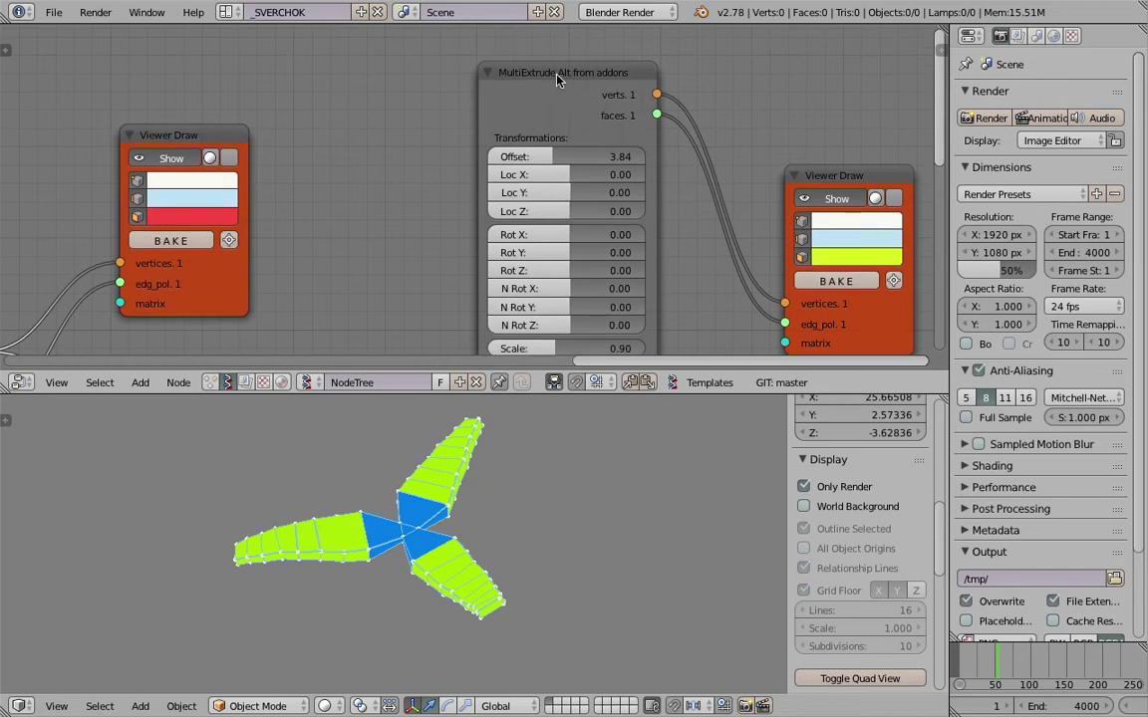
left_click_drag(656, 73, 711, 75)
scroll(517, 158, "down", 10)
middle_click_drag(288, 221, 541, 140)
scroll(338, 209, "down", 3)
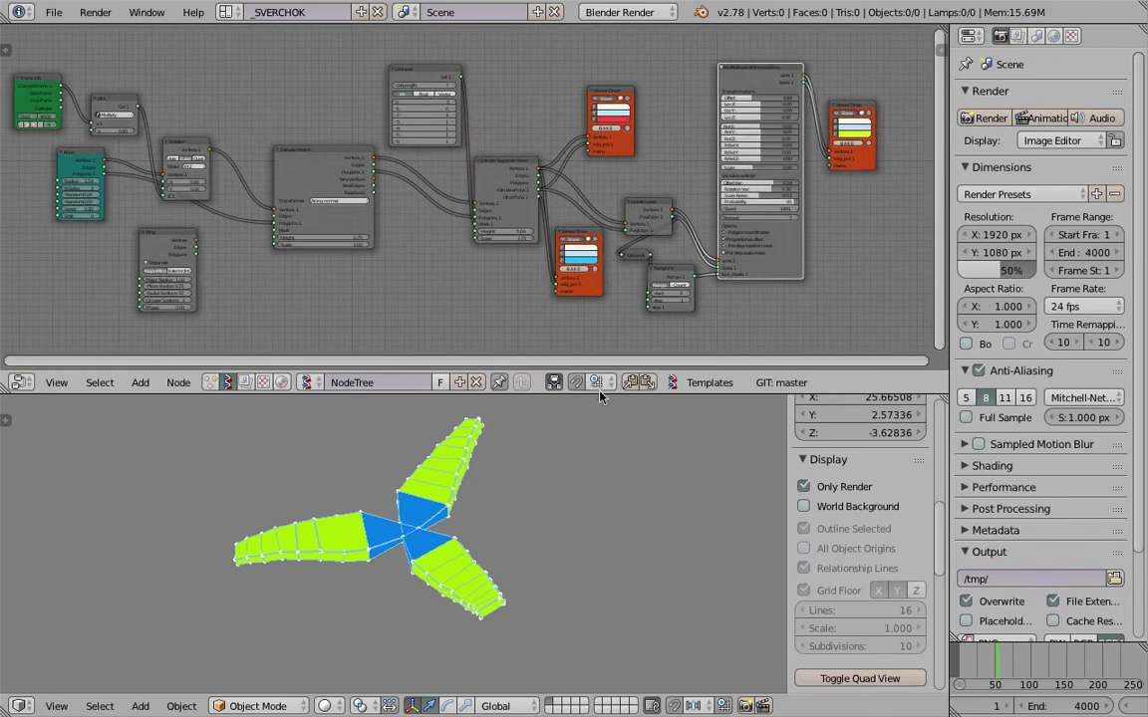
left_click_drag(598, 393, 578, 397)
scroll(364, 217, "up", 4)
middle_click_drag(387, 217, 566, 213)
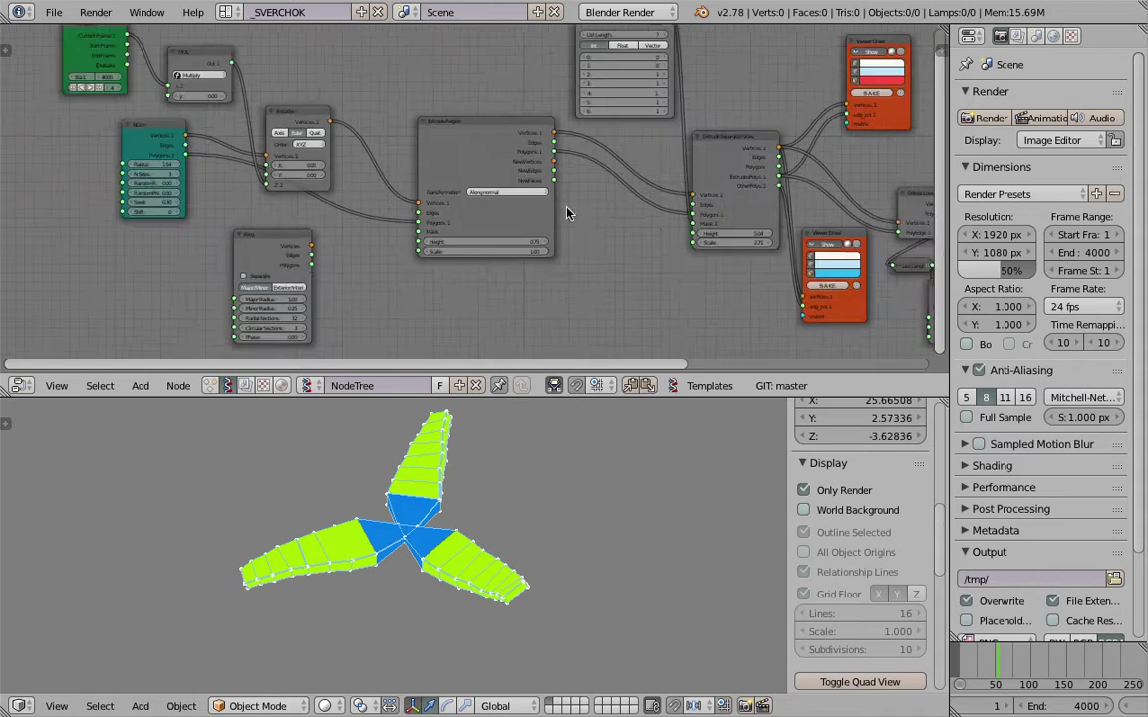
scroll(497, 210, "up", 2)
middle_click_drag(495, 210, 766, 253)
scroll(459, 204, "up", 1)
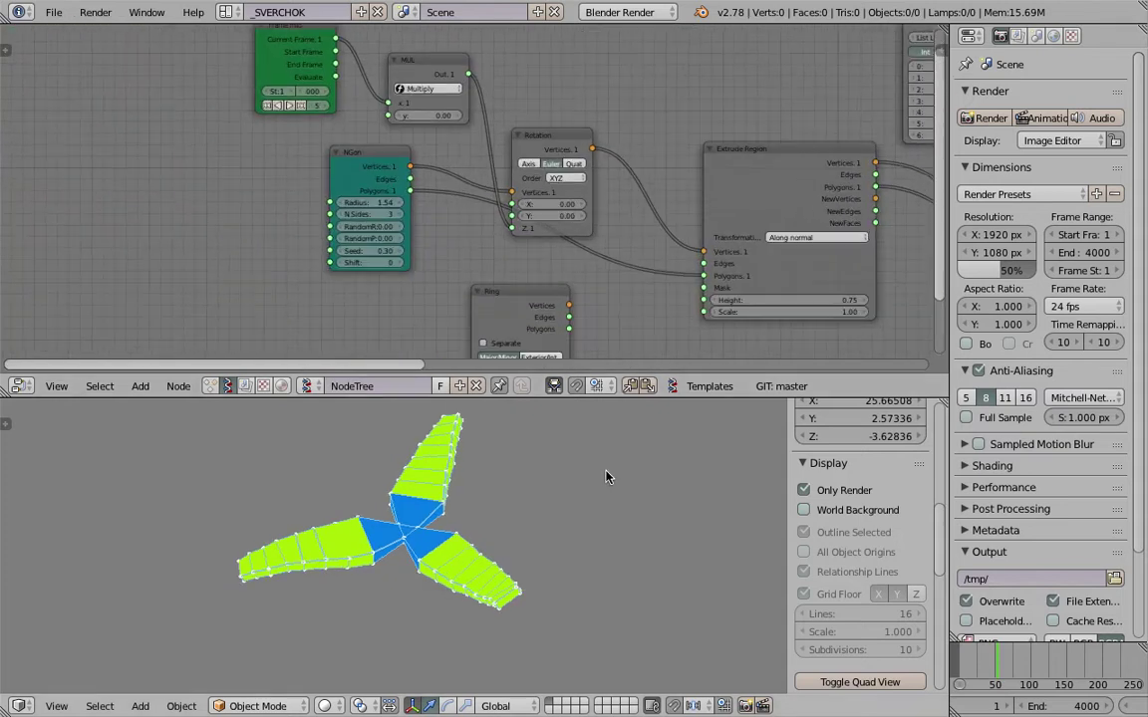
Step: Play the animation and set the NGon radius to 1.06 and the Multiply node's y value to 17.82
key("alt+a")
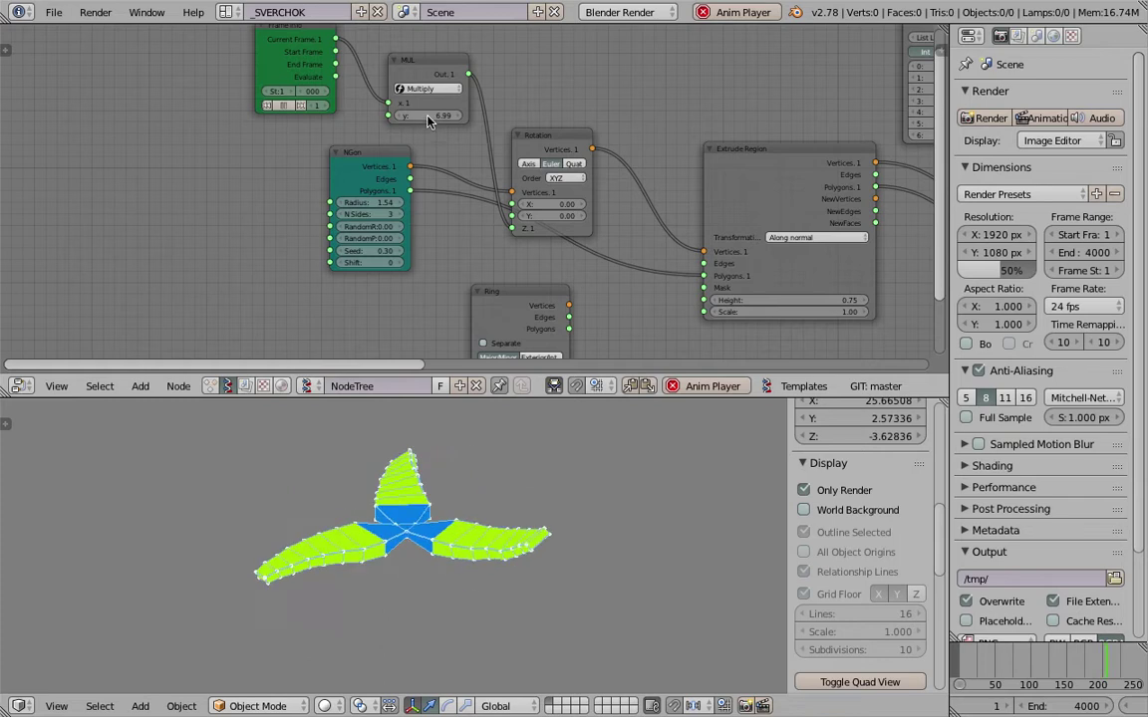
left_click_drag(382, 202, 379, 202)
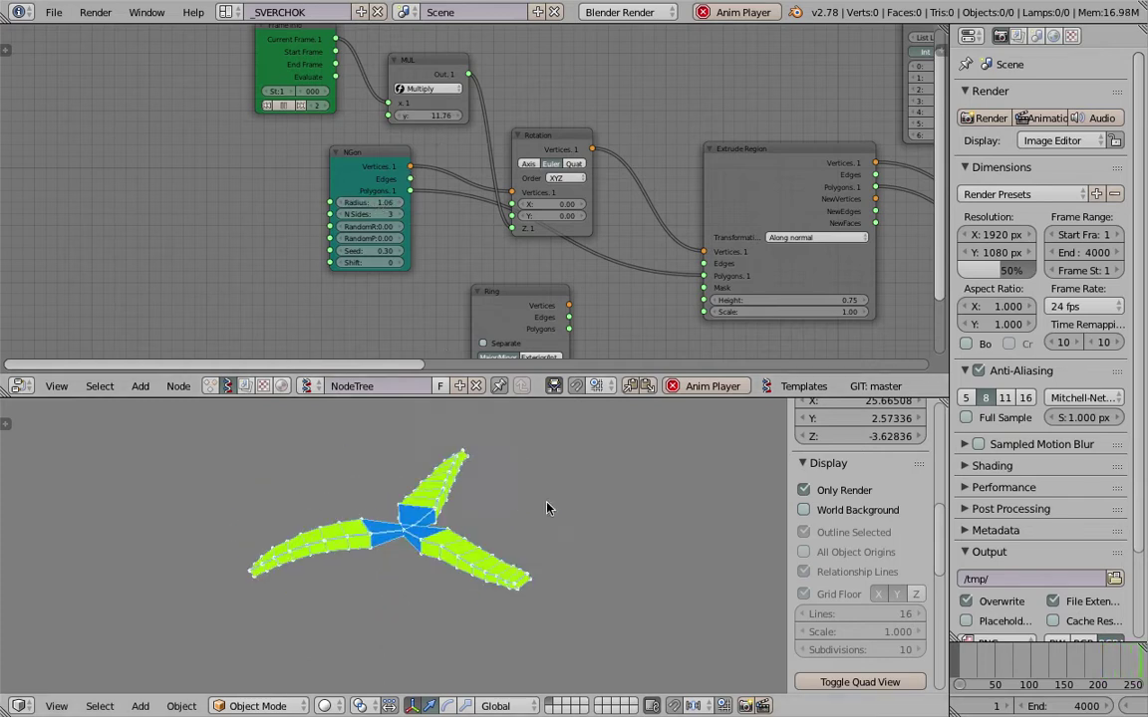
left_click_drag(433, 115, 441, 115)
Step: Set the NGon to 14 sides with seed 0.93, stop the animation playback and inspect the resulting shape
middle_click_drag(502, 239, 428, 116)
scroll(462, 226, "up", 2)
middle_click_drag(540, 227, 522, 319)
mouse_move(244, 162)
middle_mouse_down()
mouse_move(181, 158)
mouse_move(250, 177)
middle_mouse_up()
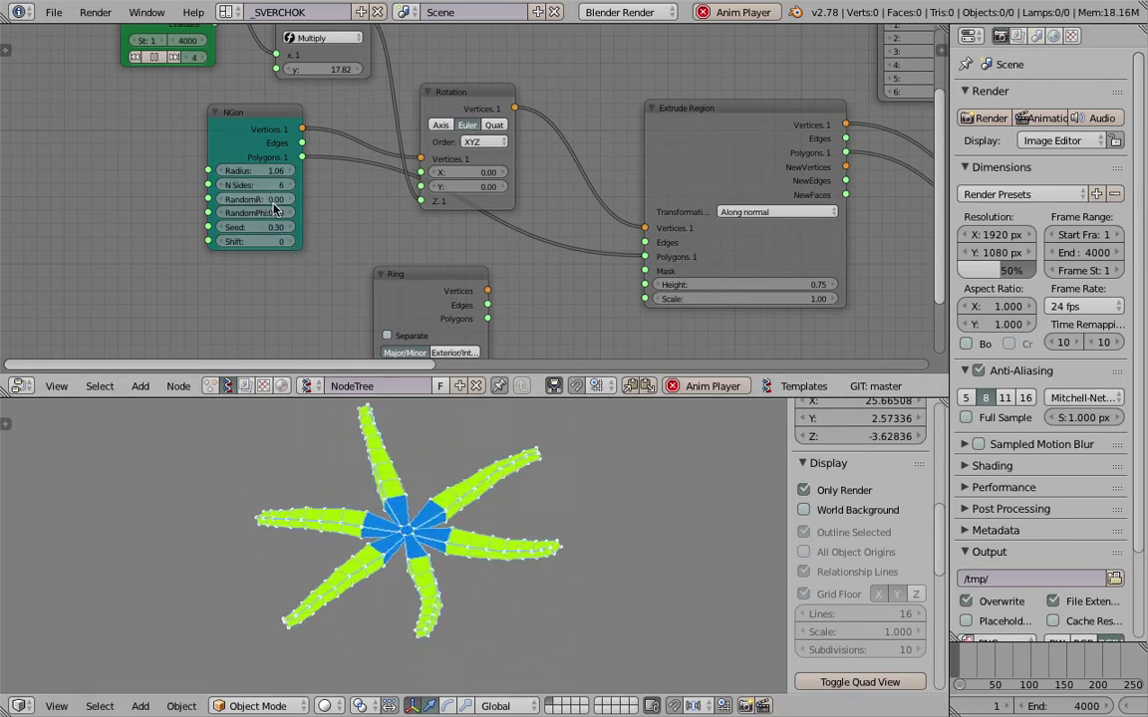
middle_click_drag(754, 209, 940, 190)
left_click_drag(450, 193, 478, 193)
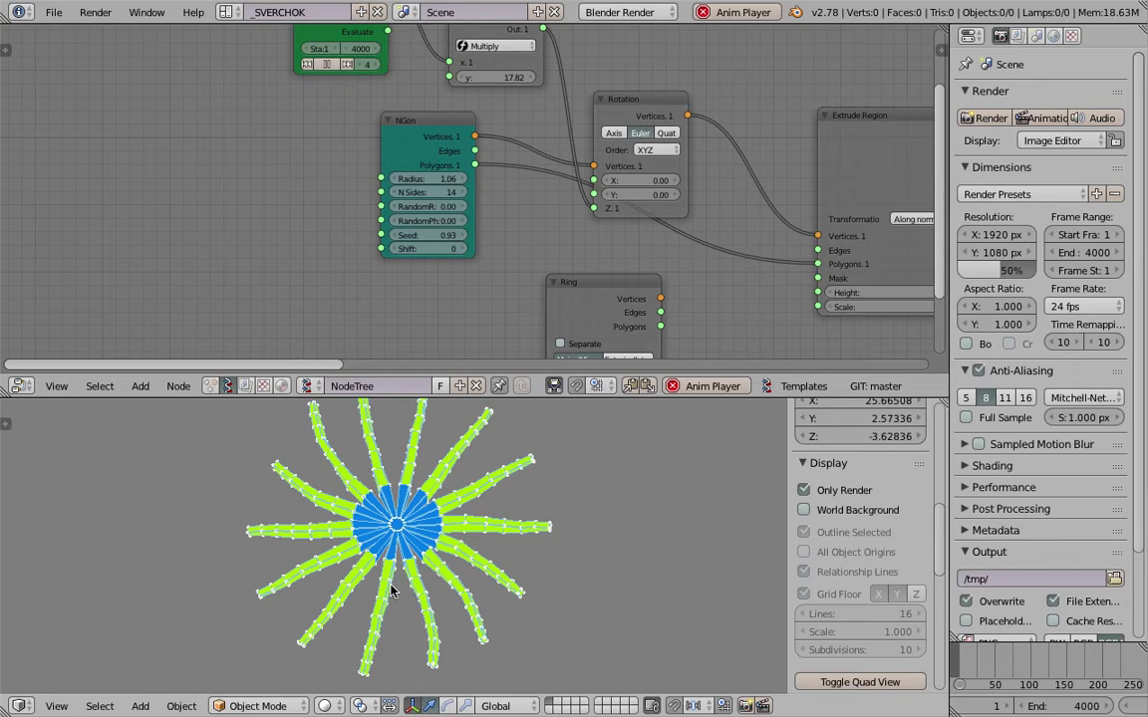
key("Escape")
middle_click_drag(459, 548, 515, 530)
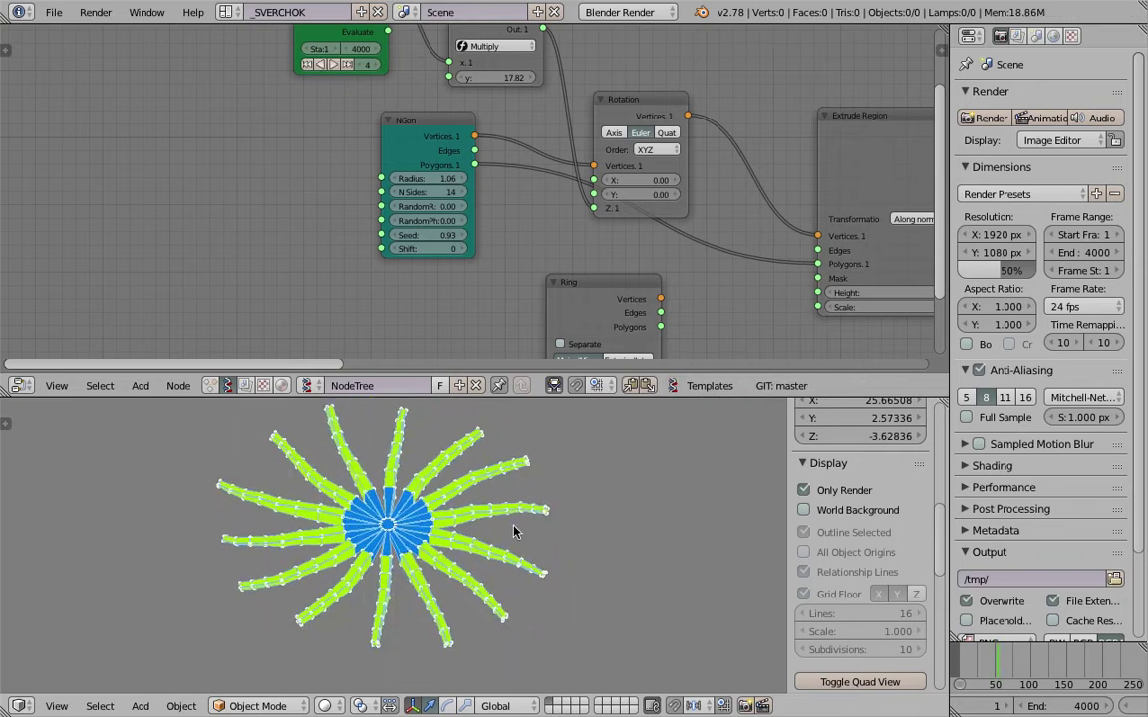
Step: Start a new file from the startup scene and delete its default object
left_click(54, 12)
left_click(56, 28)
left_click(77, 45)
middle_click_drag(570, 501, 485, 498)
key("x")
left_click(588, 499)
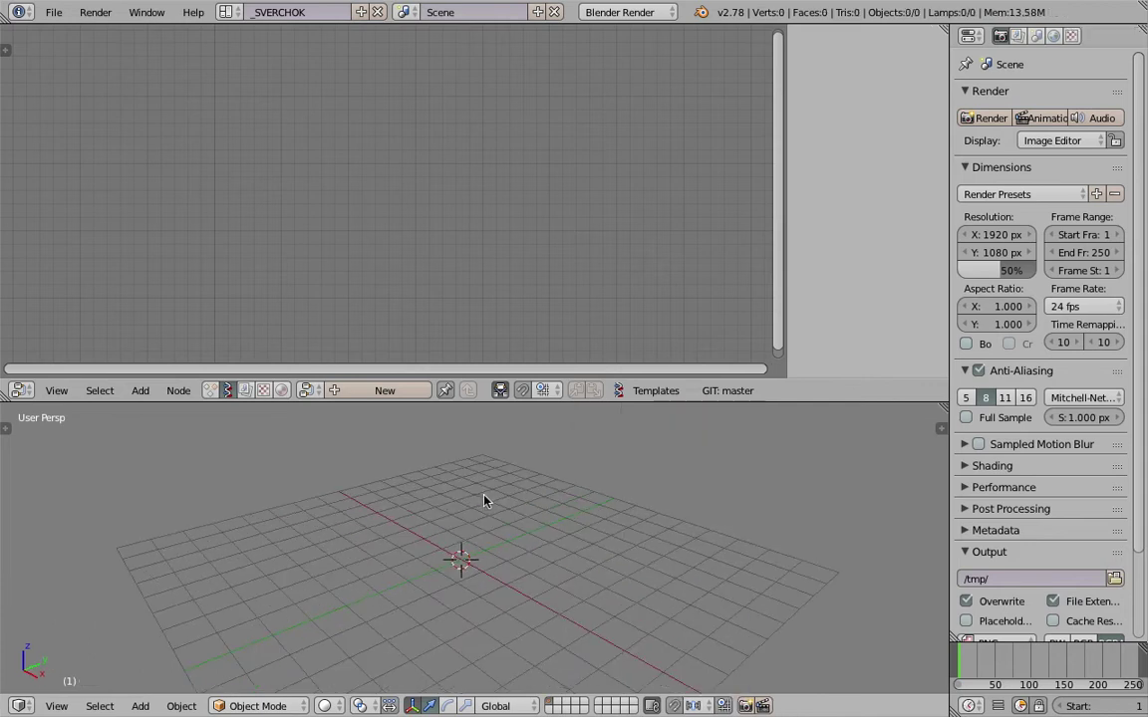
Step: Create a new Sverchok node tree and place an NGon node in it
left_click(386, 390)
key("shift+a")
left_click(332, 170)
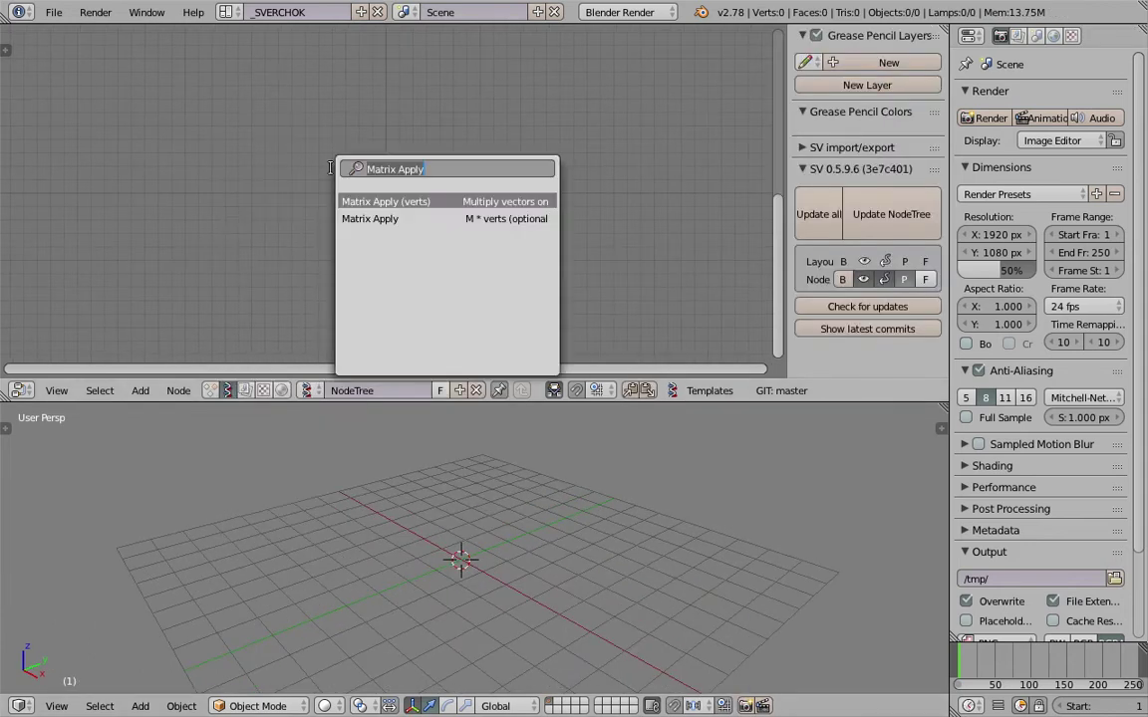
type("ngon")
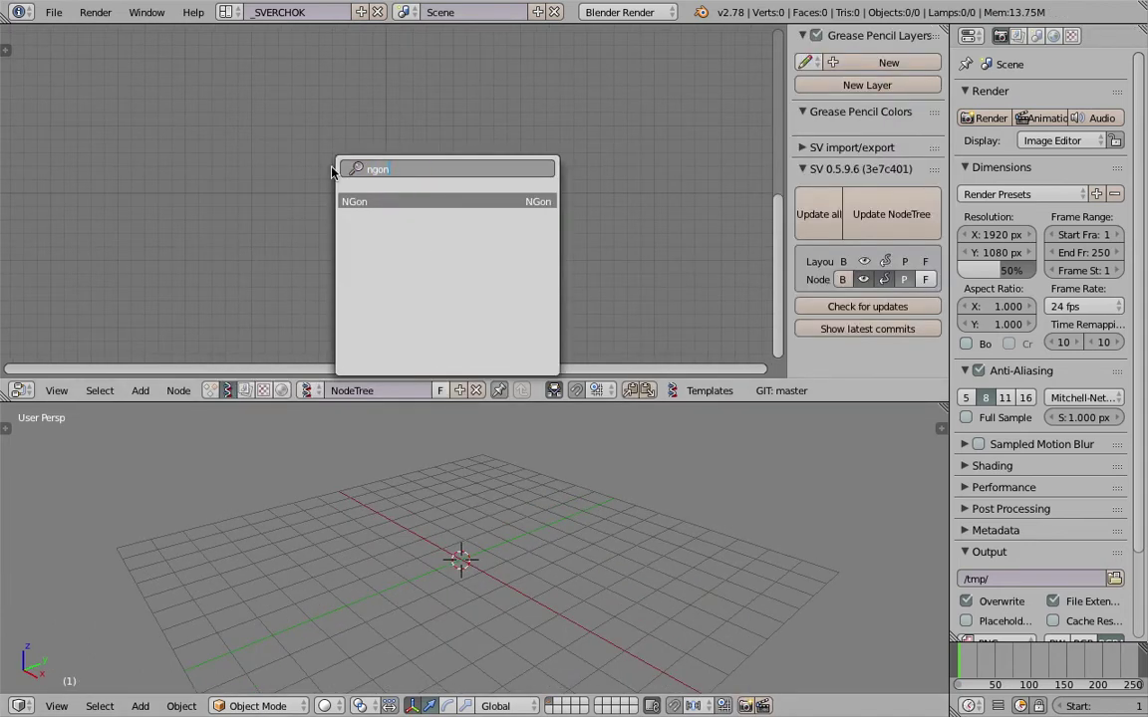
key("Return")
left_click(265, 156)
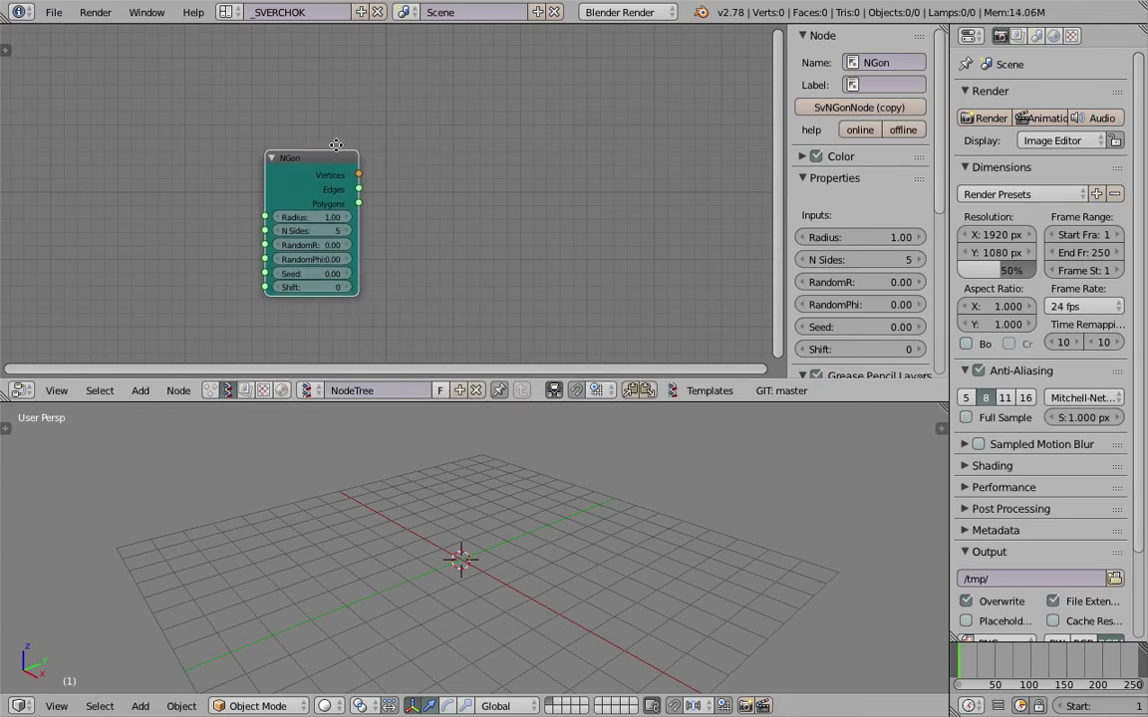
Step: Add a Viewer Draw node beside the NGon node
middle_click_drag(336, 146, 286, 131)
key("shift+a")
left_click(429, 131)
type("view")
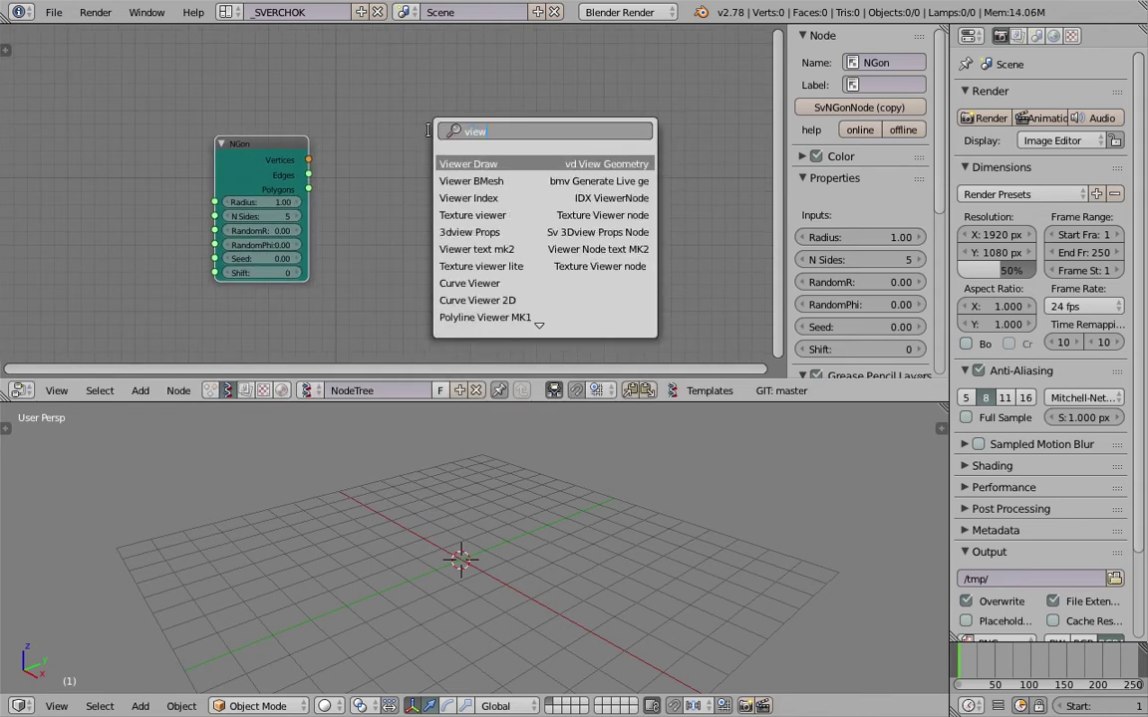
key("Return")
left_click(429, 136)
Step: Link the NGon's Vertices and Polygons outputs to the Viewer Draw node's vertices and edg_pol inputs
left_click_drag(310, 160, 431, 235)
mouse_move(310, 189)
left_mouse_down()
mouse_move(376, 237)
mouse_move(429, 247)
left_mouse_up()
scroll(512, 466, "up", 3)
middle_click_drag(512, 466, 703, 528)
left_click(598, 518)
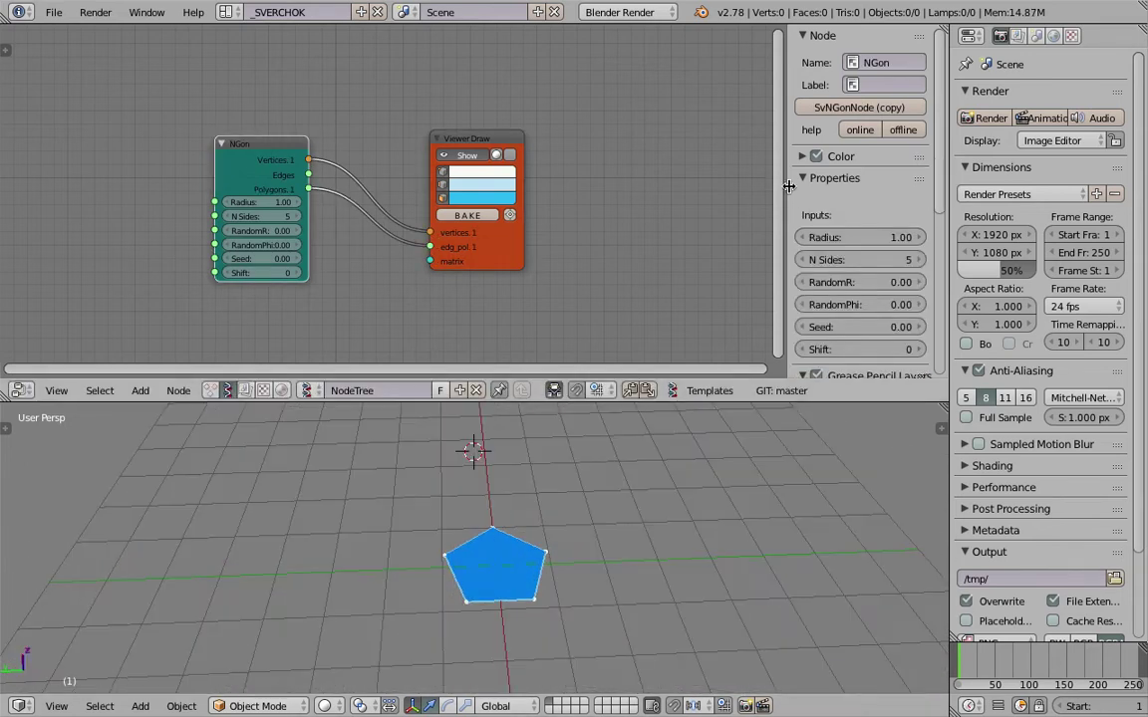
Step: Hide the node editor's properties sidebar and space the NGon and Viewer Draw nodes farther apart
left_click_drag(785, 187, 939, 191)
mouse_move(533, 541)
middle_mouse_down()
mouse_move(595, 462)
mouse_move(535, 533)
middle_mouse_up()
left_click_drag(567, 133, 749, 123)
left_click_drag(337, 151, 254, 152)
middle_click_drag(519, 503, 445, 476)
Step: Insert an Extrude Region node on the vertices link between NGon and Viewer Draw
key("alt+space")
type("extru")
key("Down")
key("Down")
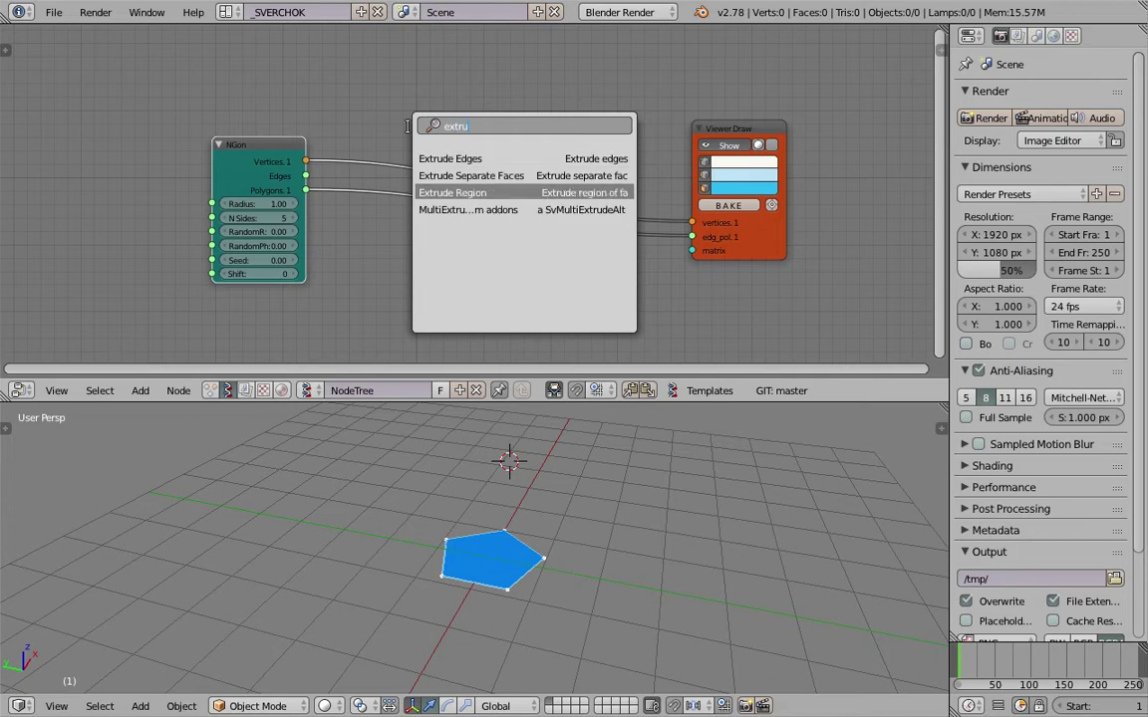
key("Return")
left_click(418, 96)
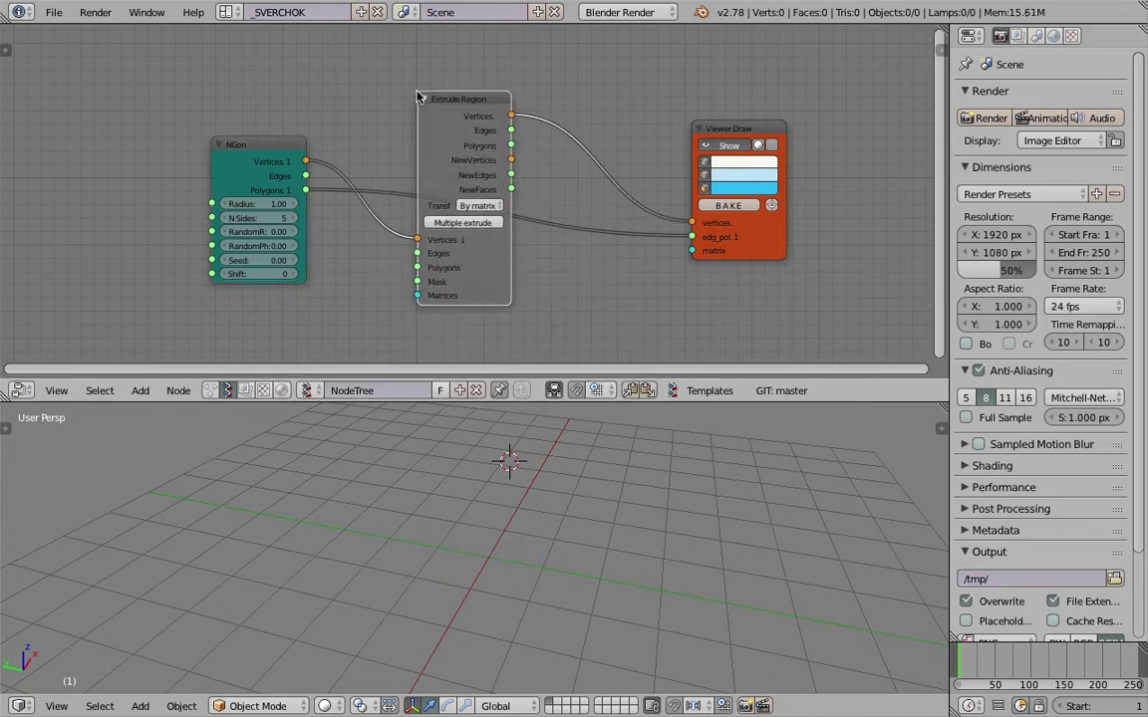
Step: Route the NGon's Polygons through Extrude Region to the viewer's edg_pol input, and widen the Extrude Region node
left_click_drag(307, 190, 418, 267)
left_click_drag(510, 145, 692, 236)
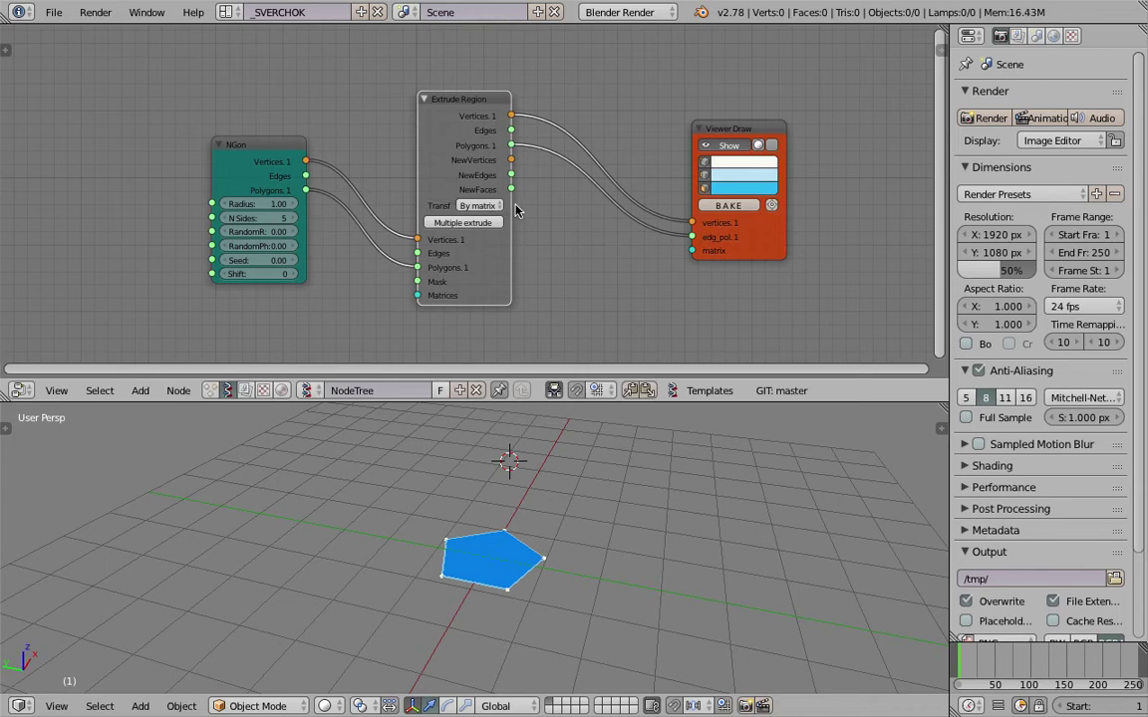
left_click_drag(509, 205, 559, 205)
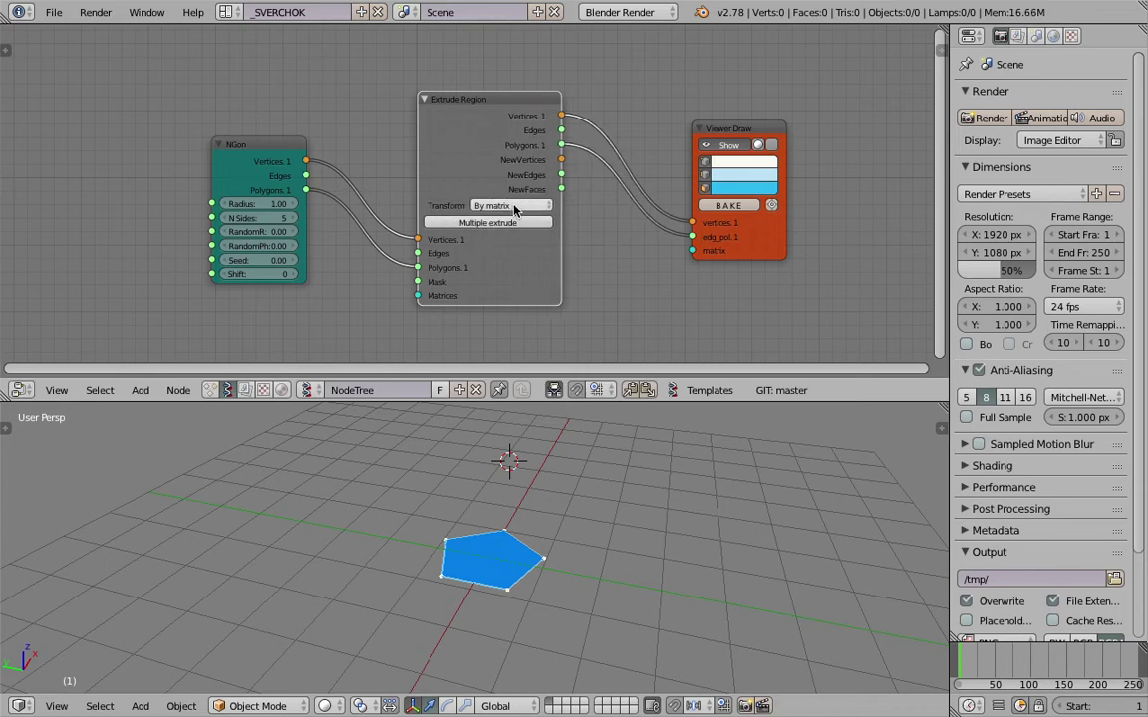
Step: Set the Extrude Region transformation to Along normal with height 0.60 and scale 1.00
left_click(515, 206)
left_click(508, 176)
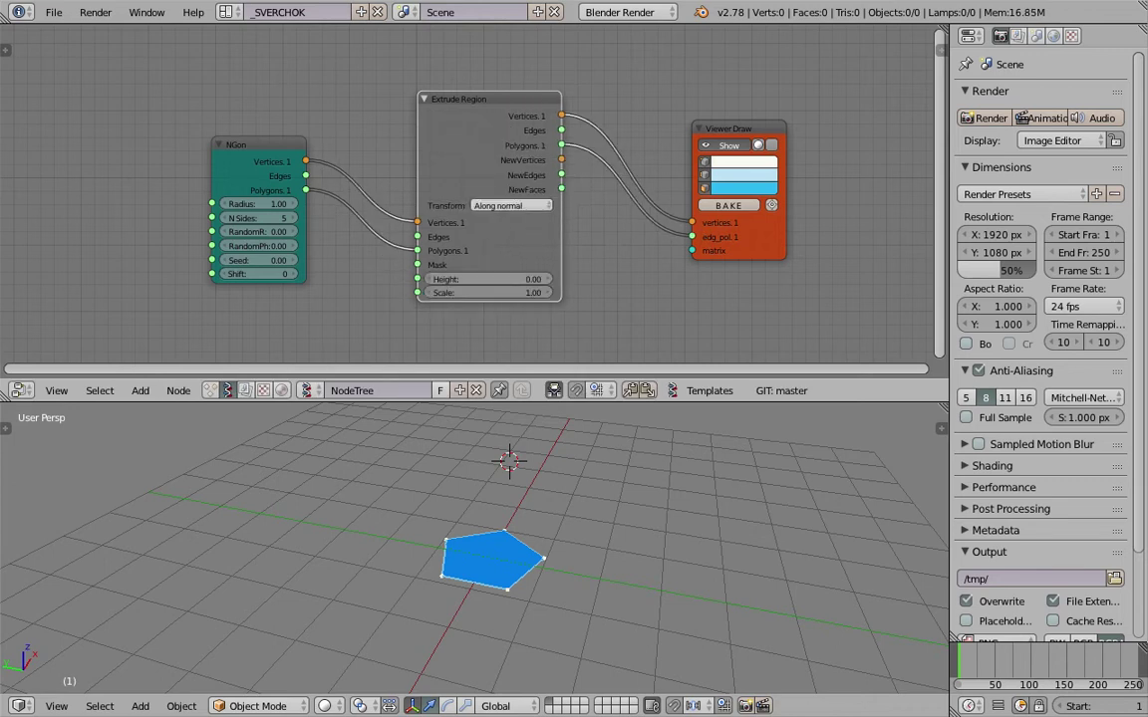
middle_click_drag(498, 568, 647, 553)
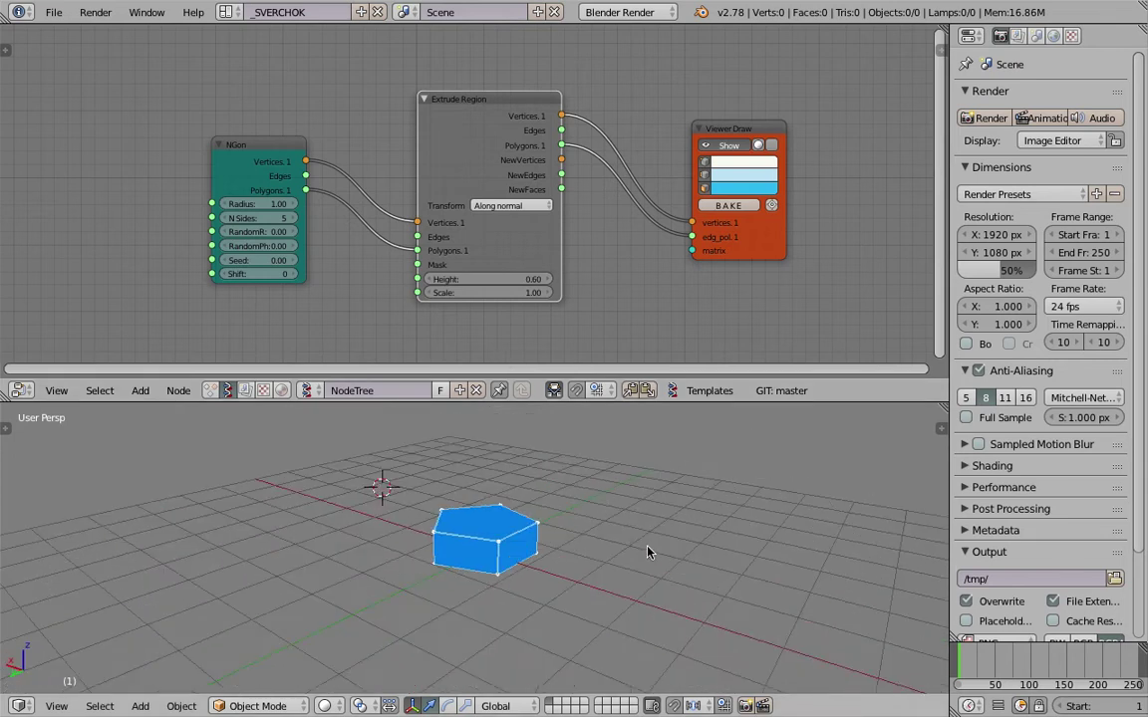
middle_click_drag(613, 500, 568, 533)
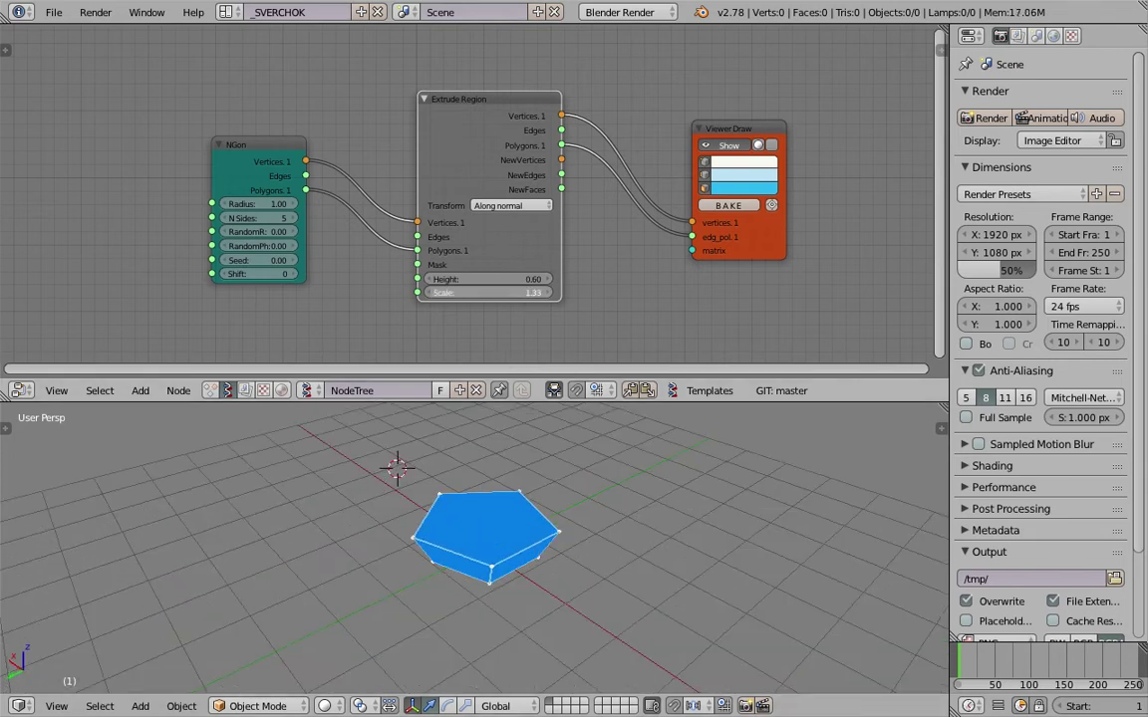
left_click_drag(538, 293, 439, 293)
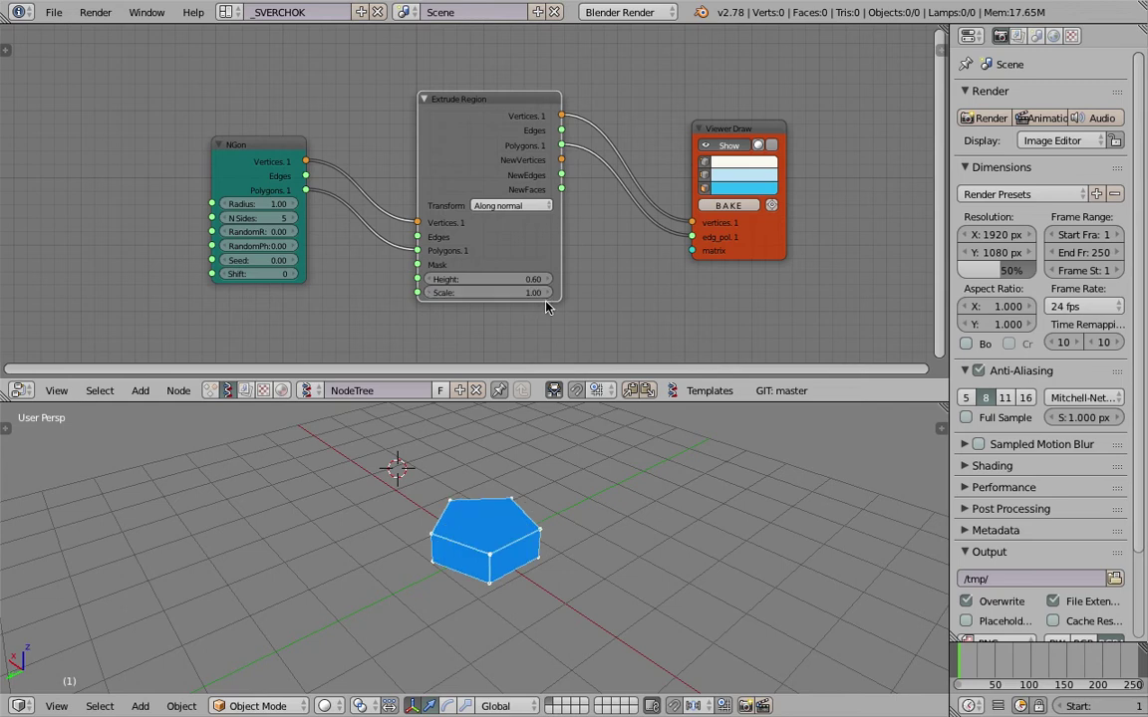
middle_click_drag(596, 544, 500, 512)
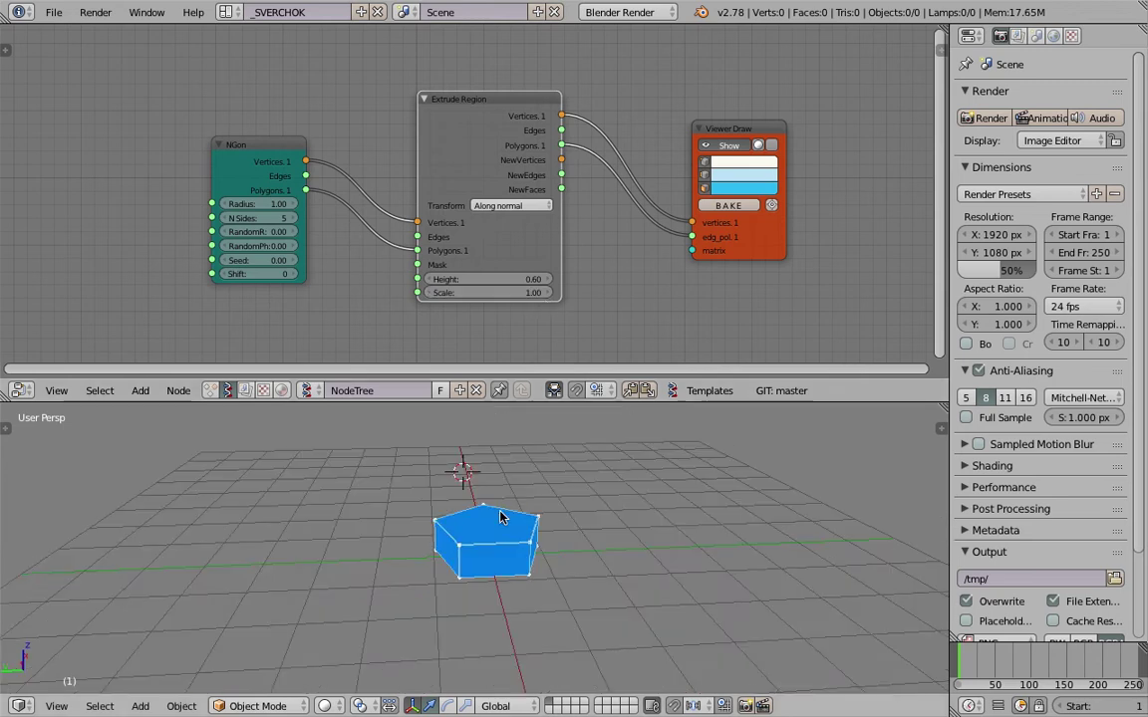
middle_click_drag(486, 443, 511, 464)
Step: Save the file to the Desktop as sv_combo_extrude_001.blend
key("ctrl+s")
left_click(425, 86)
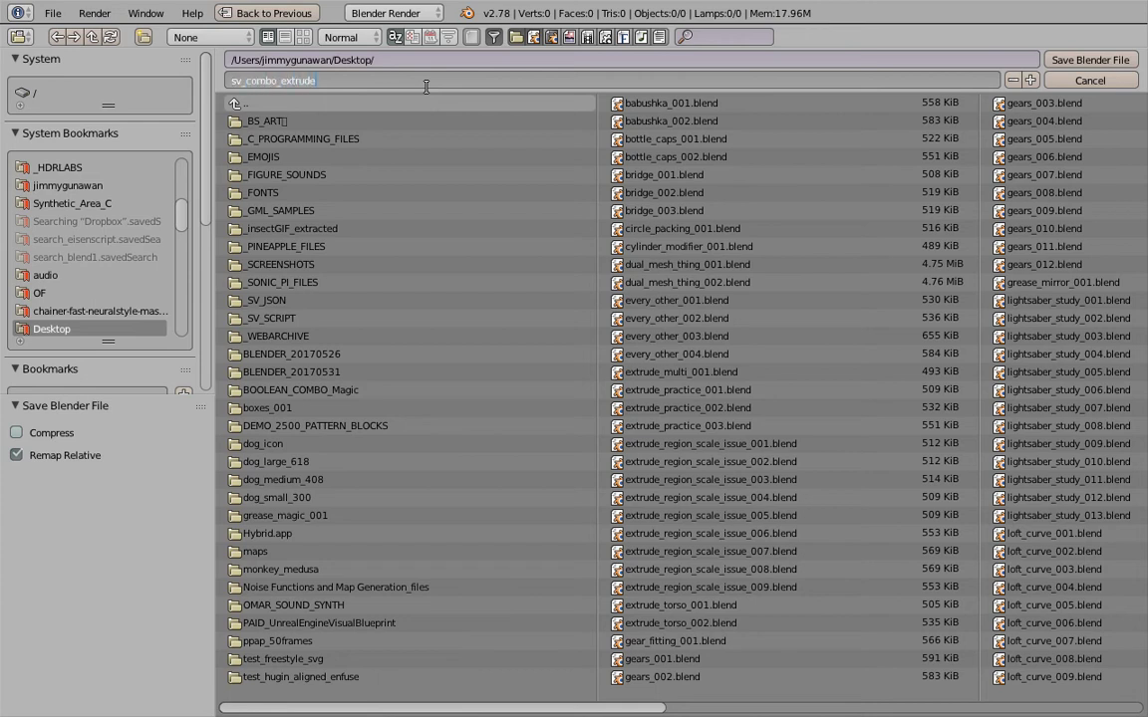
key("Return")
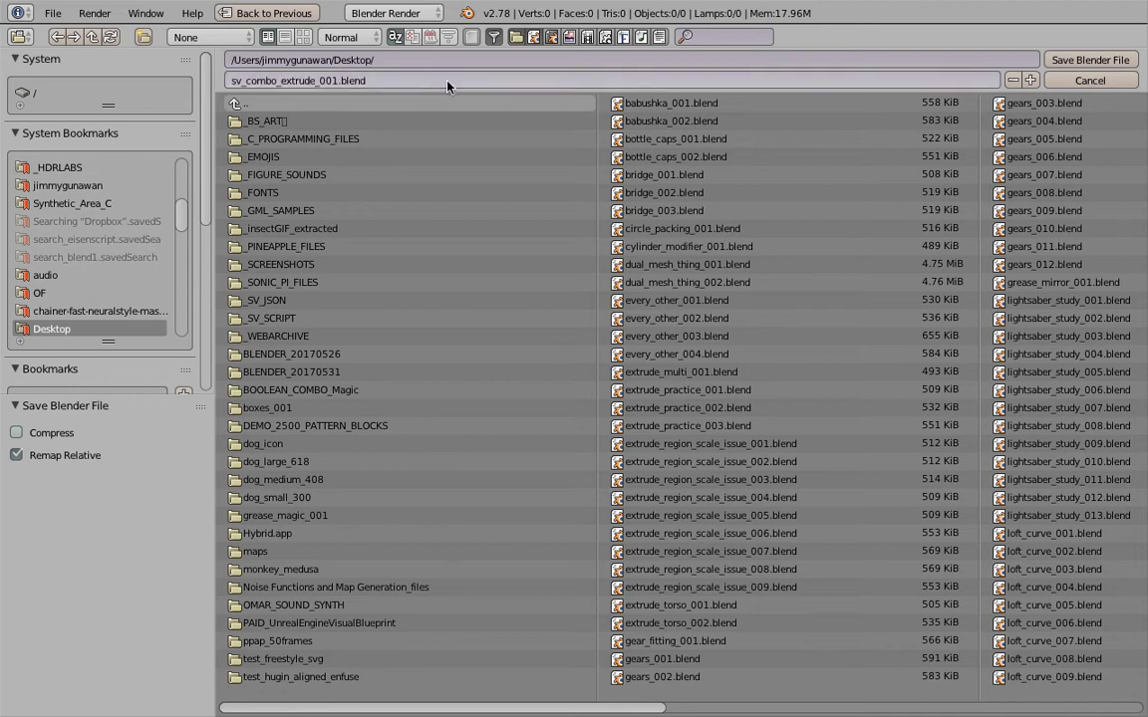
left_click(1062, 57)
middle_click_drag(657, 243, 541, 240)
key("ctrl+s")
key("Return")
Step: Make room between the Extrude Region and Viewer Draw nodes and save the file
left_click_drag(584, 135, 730, 136)
scroll(569, 162, "up", 2)
middle_click_drag(677, 139, 669, 157)
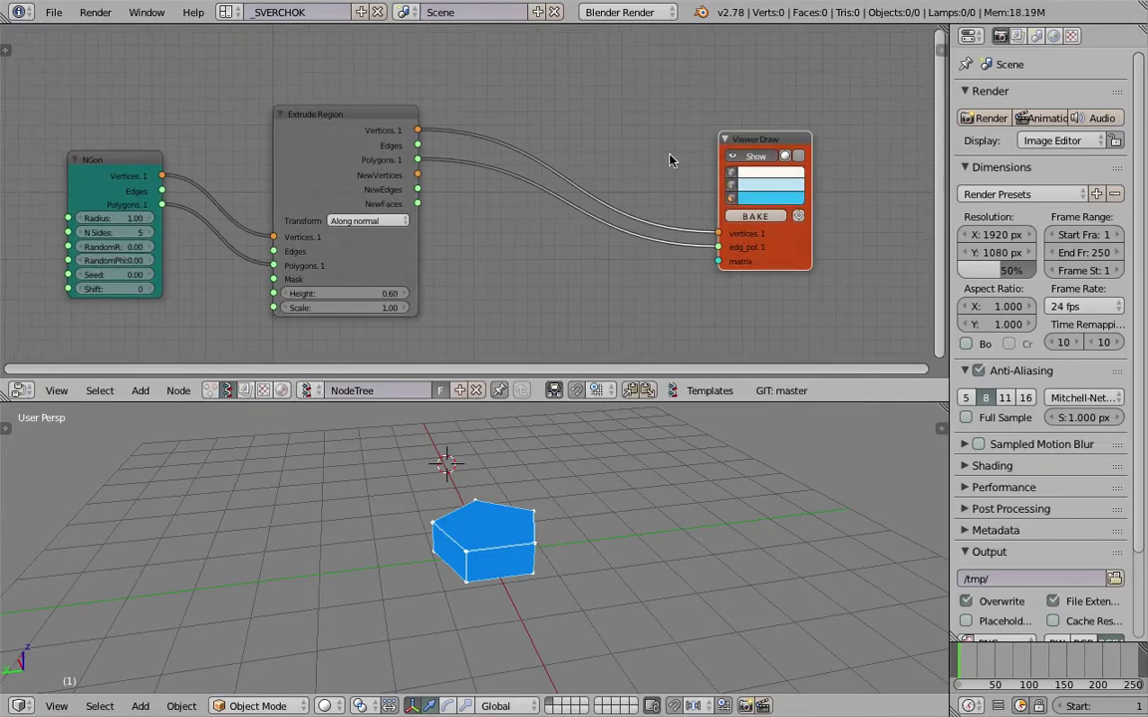
scroll(669, 157, "up", 1)
scroll(611, 119, "up", 1)
left_click_drag(312, 103, 299, 101)
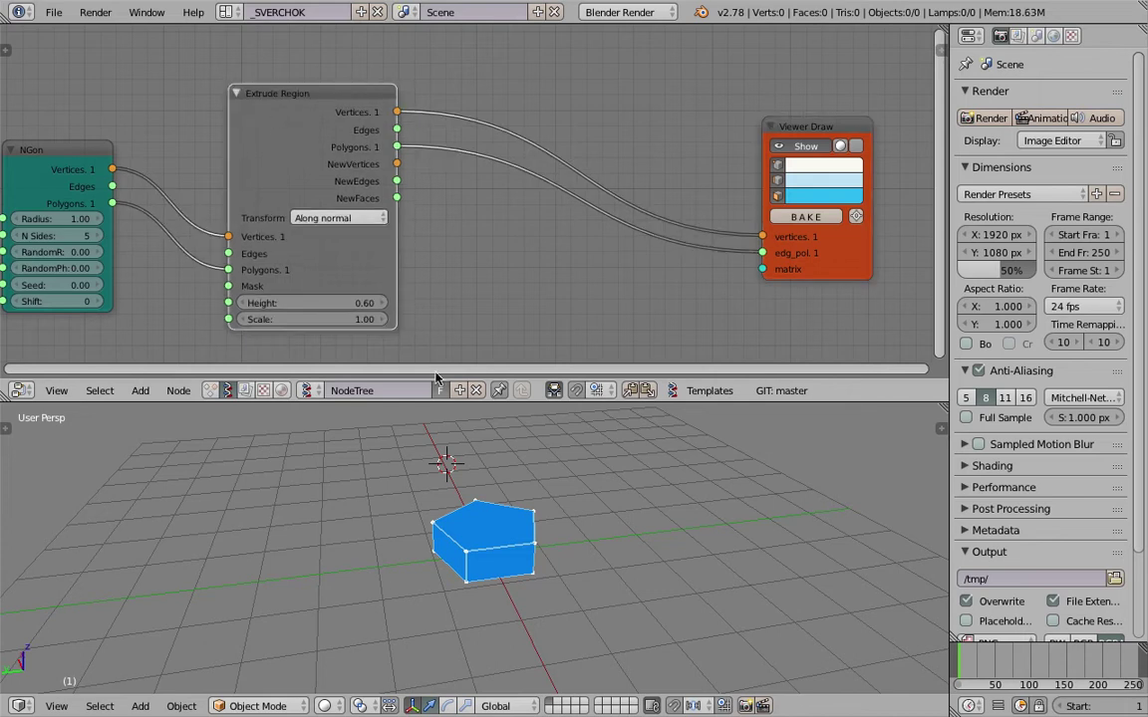
middle_click_drag(516, 576, 555, 567)
key("ctrl+s")
left_click(555, 567)
Step: Insert an Extrude Separate Faces node between Extrude Region and Viewer Draw, and route the Polygons links through it
scroll(506, 205, "down", 1)
middle_click_drag(506, 205, 520, 205)
key("shift+a")
left_click(553, 127)
type("extr")
key("Down")
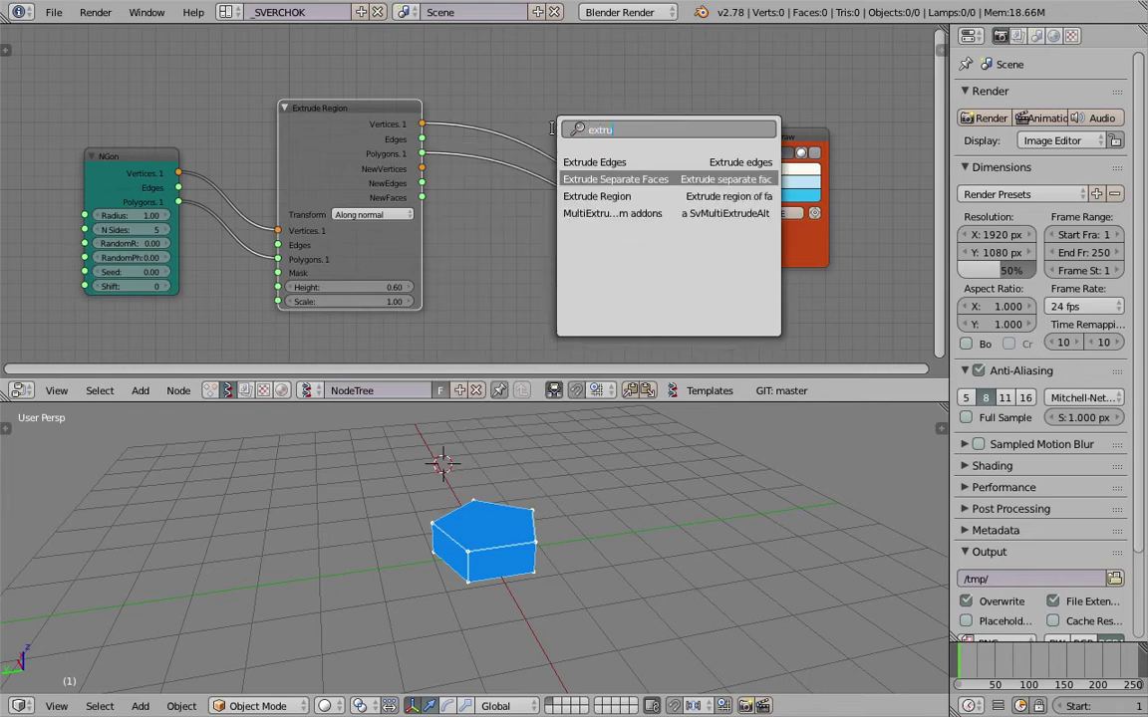
key("Return")
left_click(553, 114)
left_click_drag(422, 153, 553, 234)
left_click_drag(646, 163, 734, 244)
Step: Set the Extrude Separate Faces height to 1.08 and scale to 0.16, and save the file
middle_click_drag(673, 438, 703, 429)
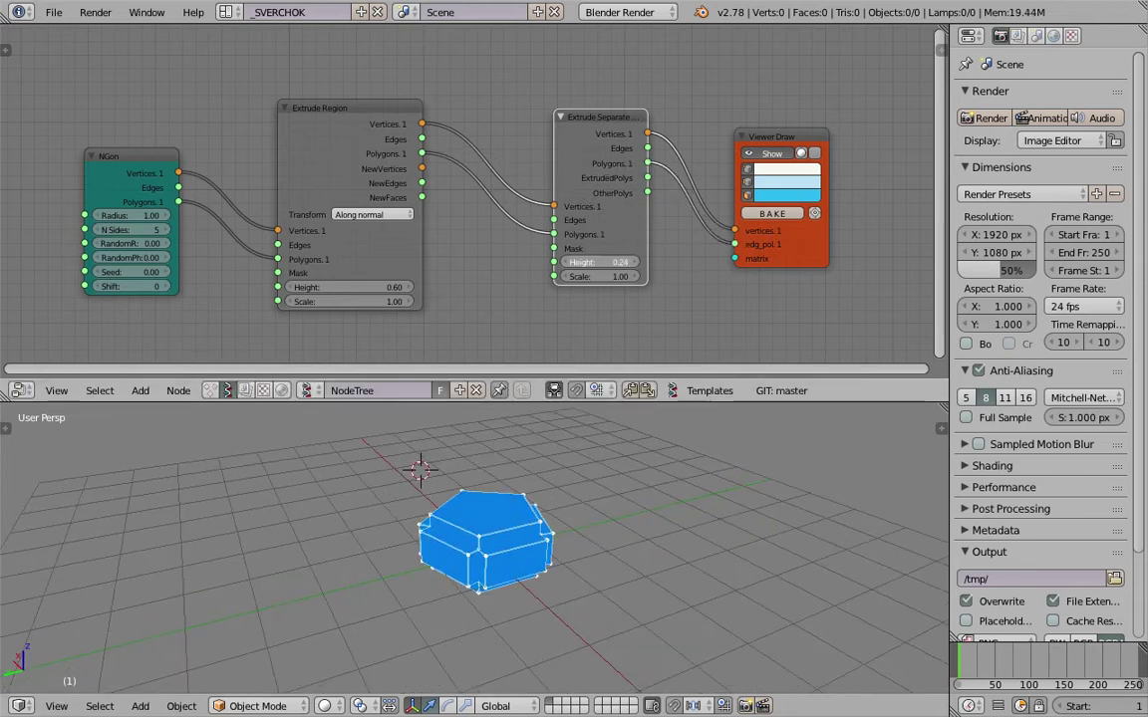
left_click_drag(610, 265, 629, 265)
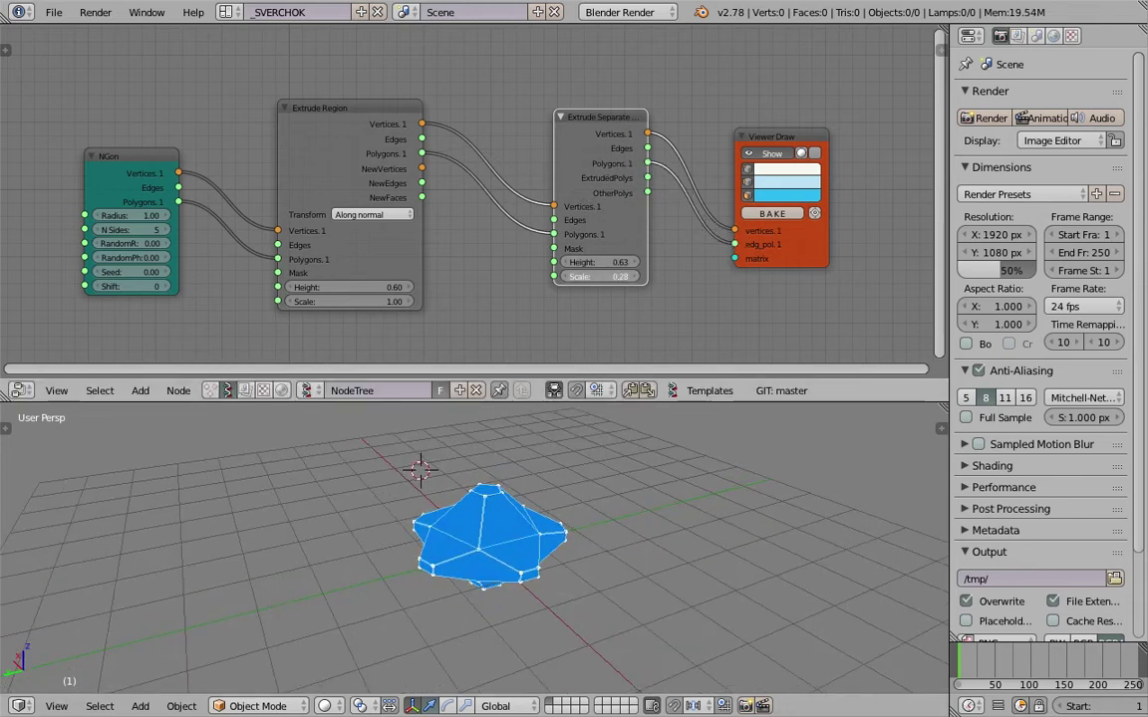
middle_click_drag(642, 492, 545, 542)
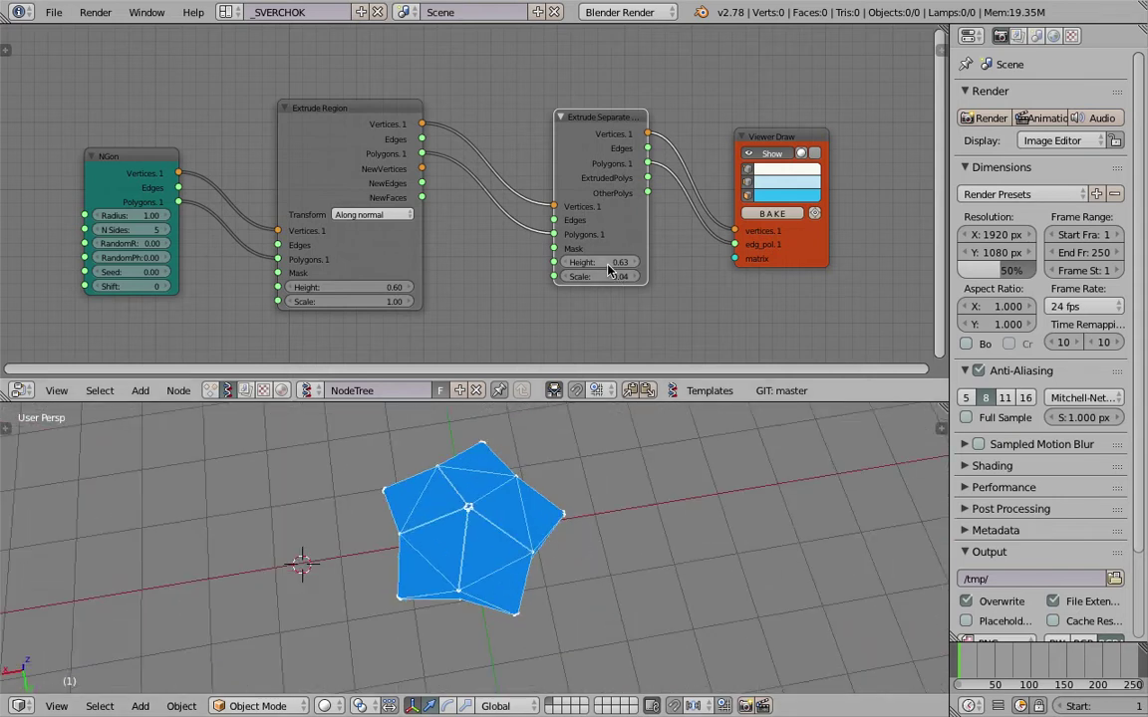
left_click_drag(616, 264, 663, 264)
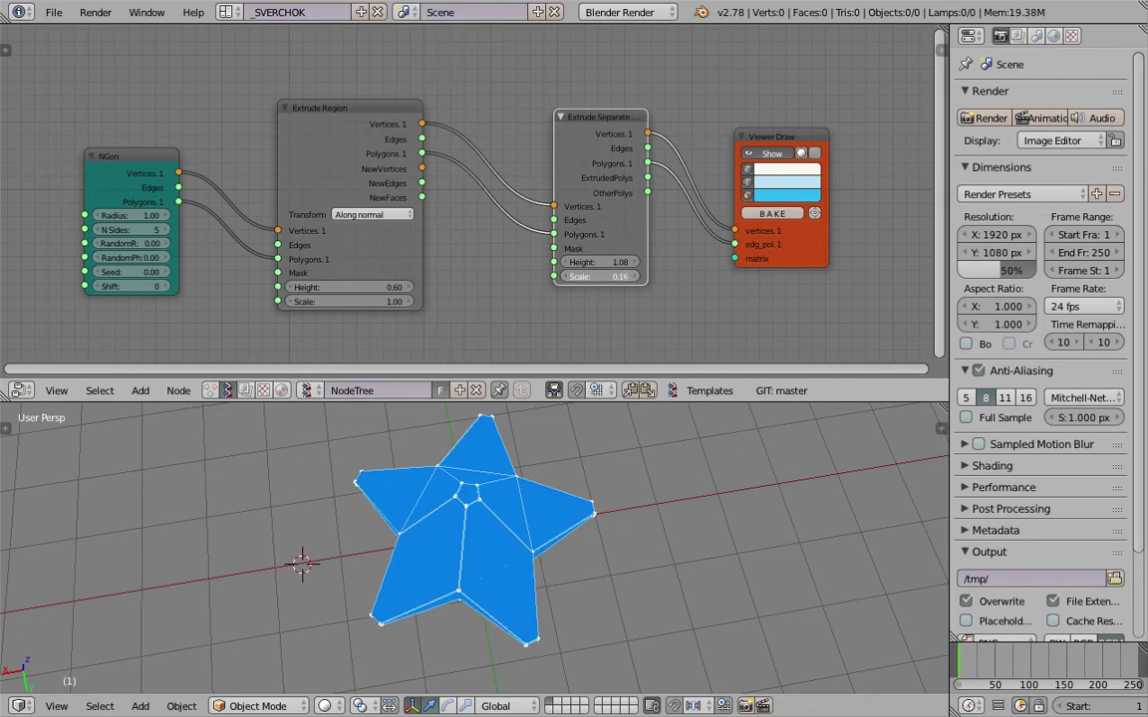
middle_click_drag(512, 589, 477, 505)
middle_click_drag(478, 625, 525, 600)
middle_click_drag(458, 625, 533, 526)
key("ctrl+s")
left_click(530, 520)
Step: Examine the extruded star shape from the side and the Mask input of the Extrude Separate Faces node
middle_click_drag(517, 219, 492, 278, "ctrl")
scroll(492, 278, "up", 8)
middle_click_drag(649, 302, 625, 263)
scroll(569, 274, "up", 3)
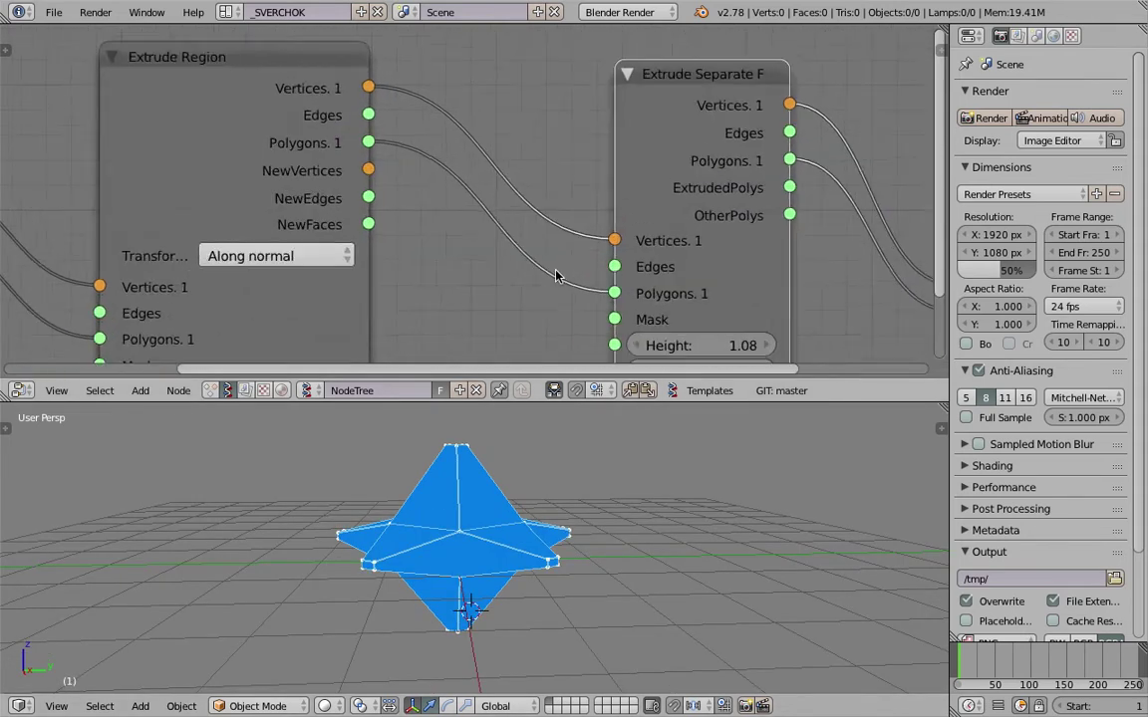
middle_click_drag(668, 343, 517, 255)
left_click_drag(461, 236, 444, 239)
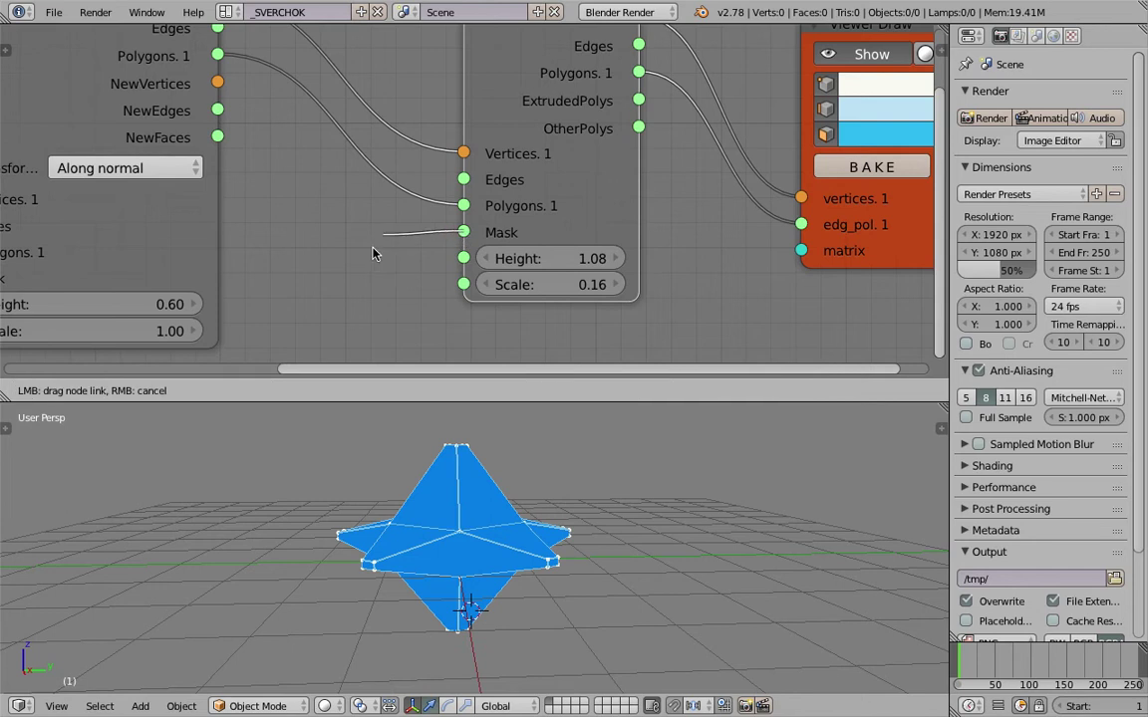
left_click_drag(373, 248, 363, 247)
Step: Enlarge the node editor area at the expense of the 3D view and save the file
scroll(364, 247, "down", 3)
middle_click_drag(368, 251, 427, 276)
left_click_drag(597, 402, 597, 541)
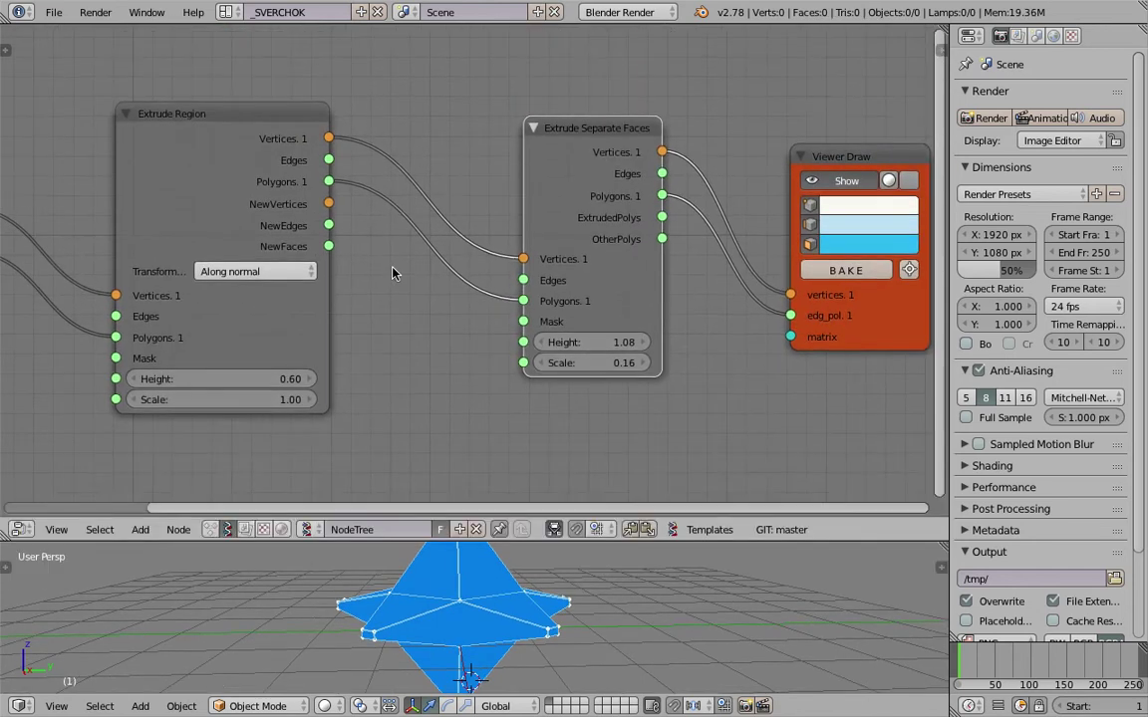
scroll(392, 268, "down", 4)
middle_click_drag(370, 223, 393, 274)
scroll(391, 266, "up", 2)
key("ctrl+s")
left_click(392, 266)
middle_click_drag(403, 106, 430, 130)
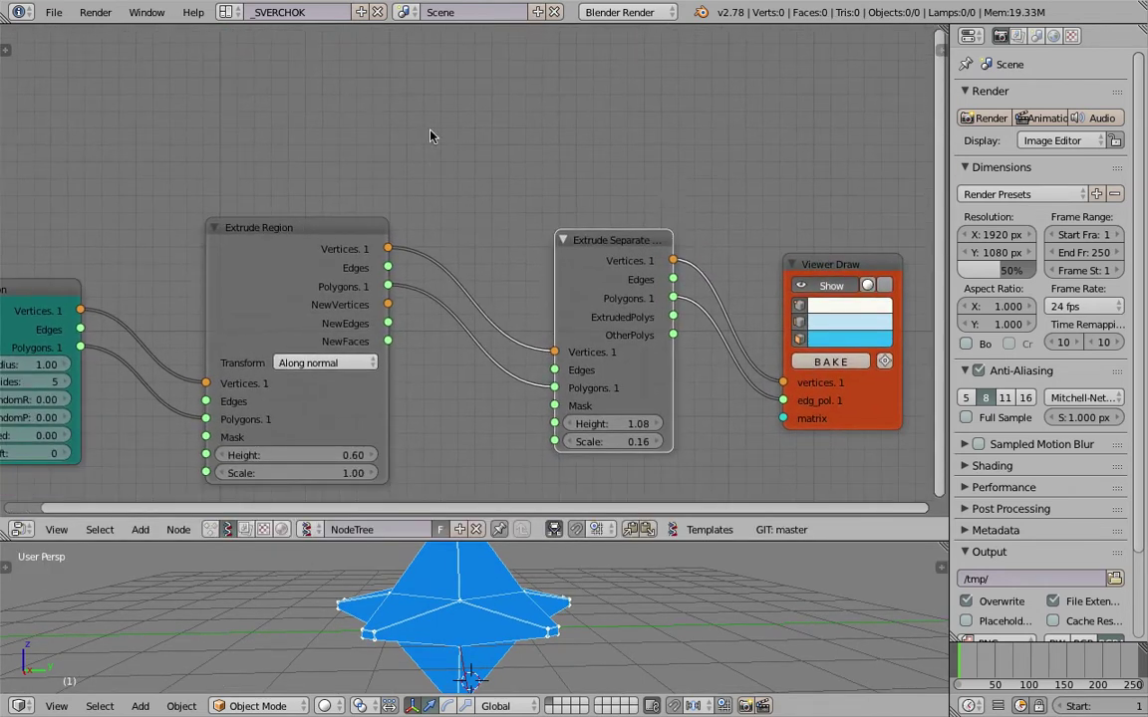
Step: Add a List Input node in the empty space above the Extrude Region node
key("space")
key("Escape")
middle_click_drag(566, 598, 446, 651)
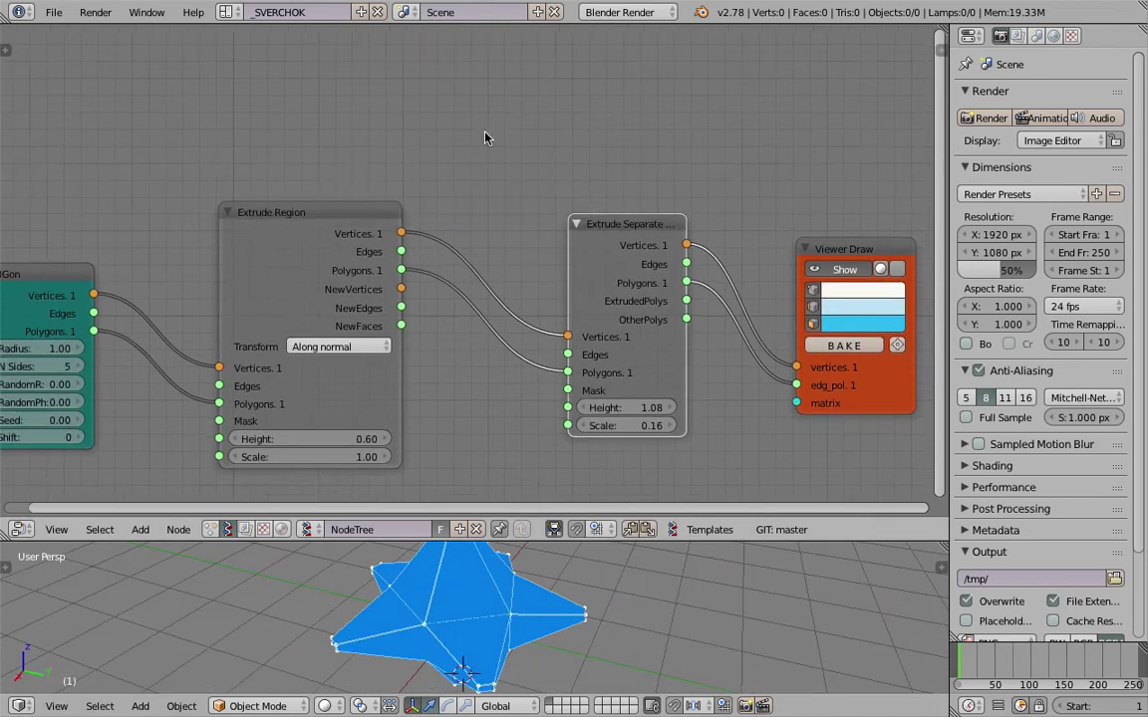
key("space")
type("list in")
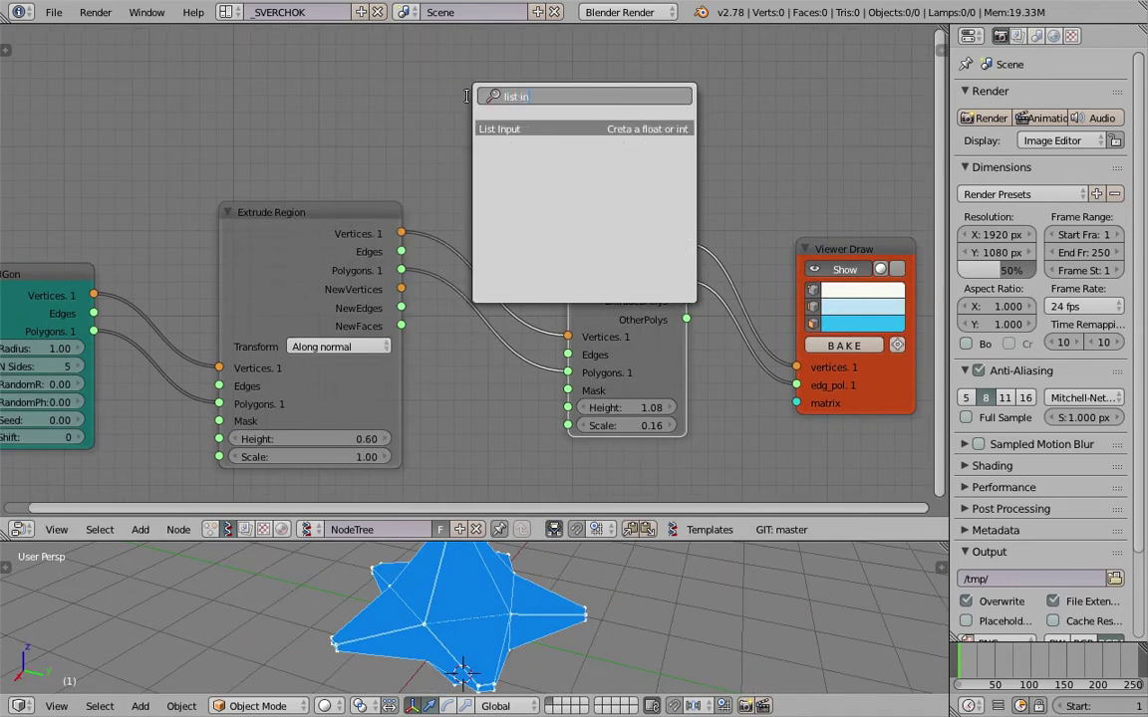
key("Return")
left_click(371, 46)
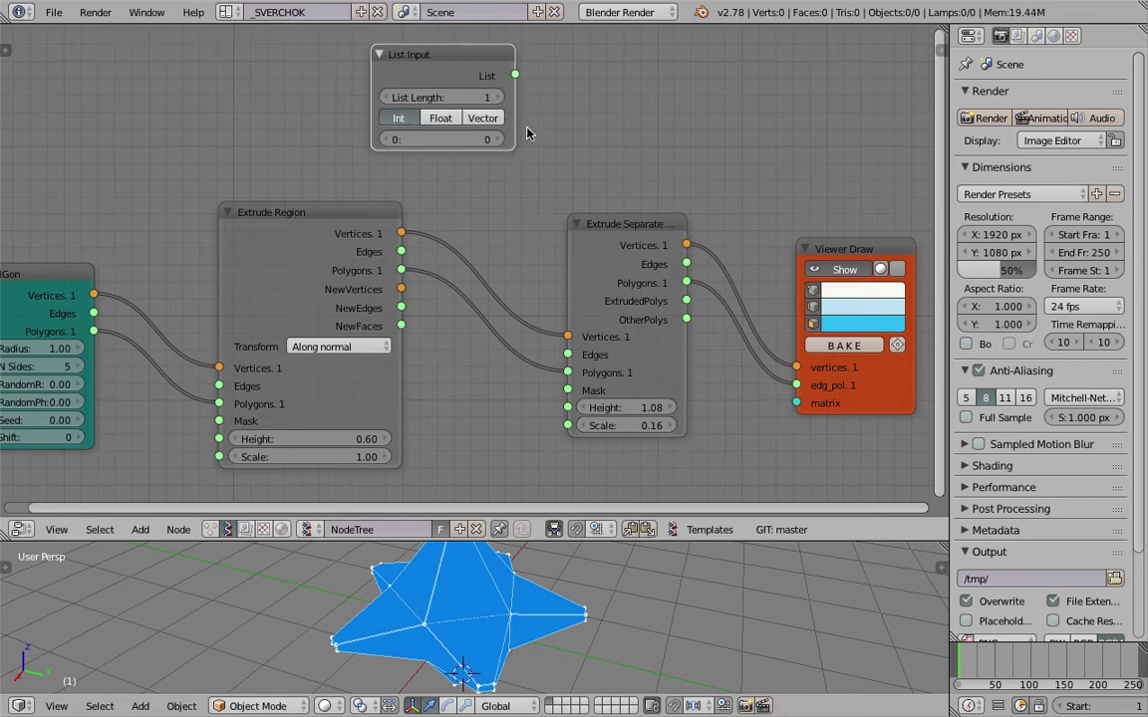
Step: Set the List Input node's list length to 7 and move the node up to make room for its items
middle_click_drag(527, 133, 526, 148)
left_click_drag(588, 539, 588, 546)
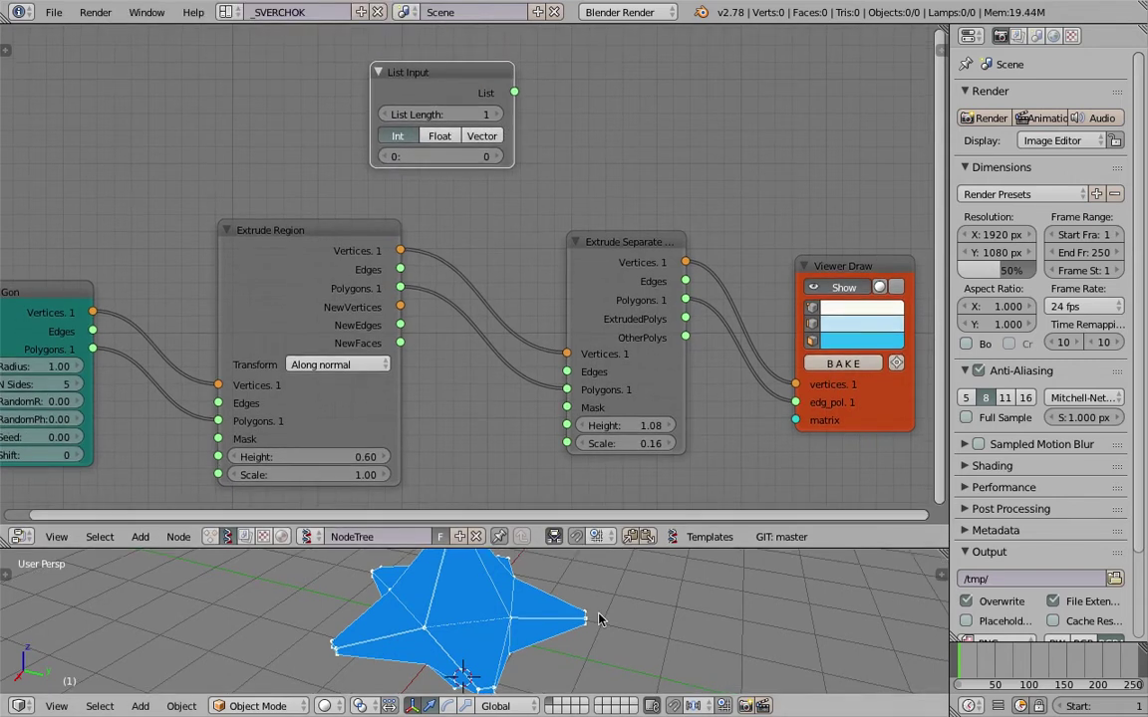
scroll(604, 616, "down", 3)
middle_click_drag(452, 147, 450, 124)
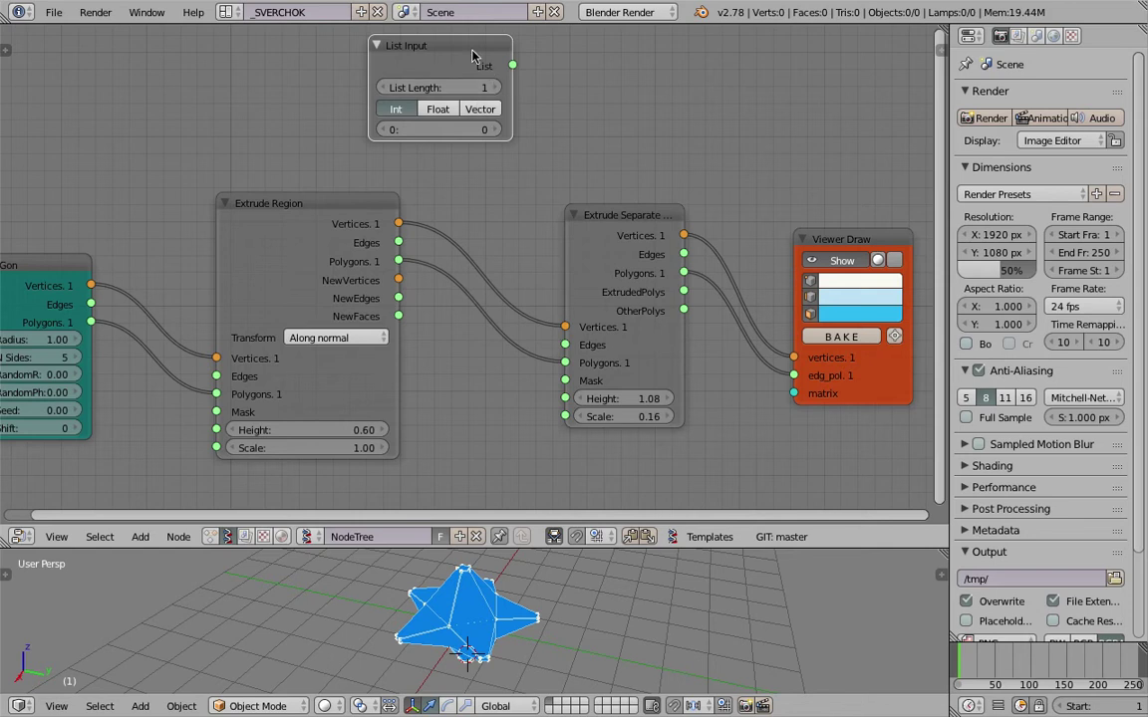
left_click_drag(472, 57, 482, 53)
middle_click_drag(488, 89, 483, 119)
scroll(517, 179, "down", 2)
scroll(510, 169, "up", 2)
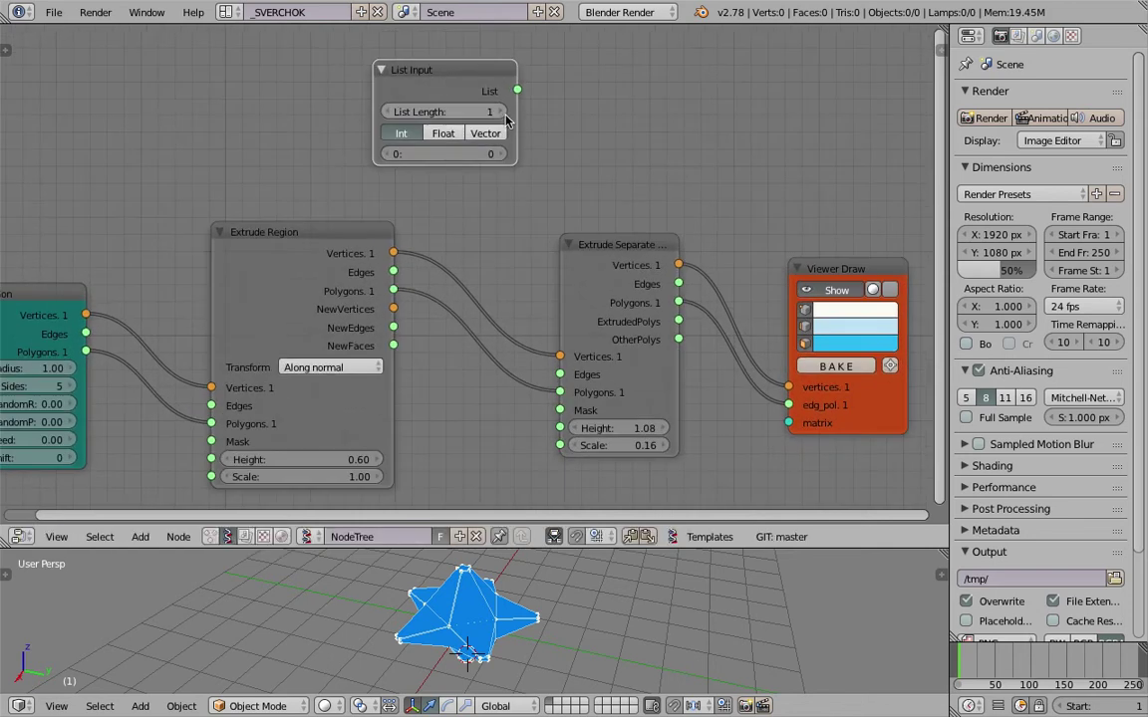
left_click(502, 112)
left_click(503, 112)
left_click(502, 112)
left_click_drag(462, 79, 474, 50)
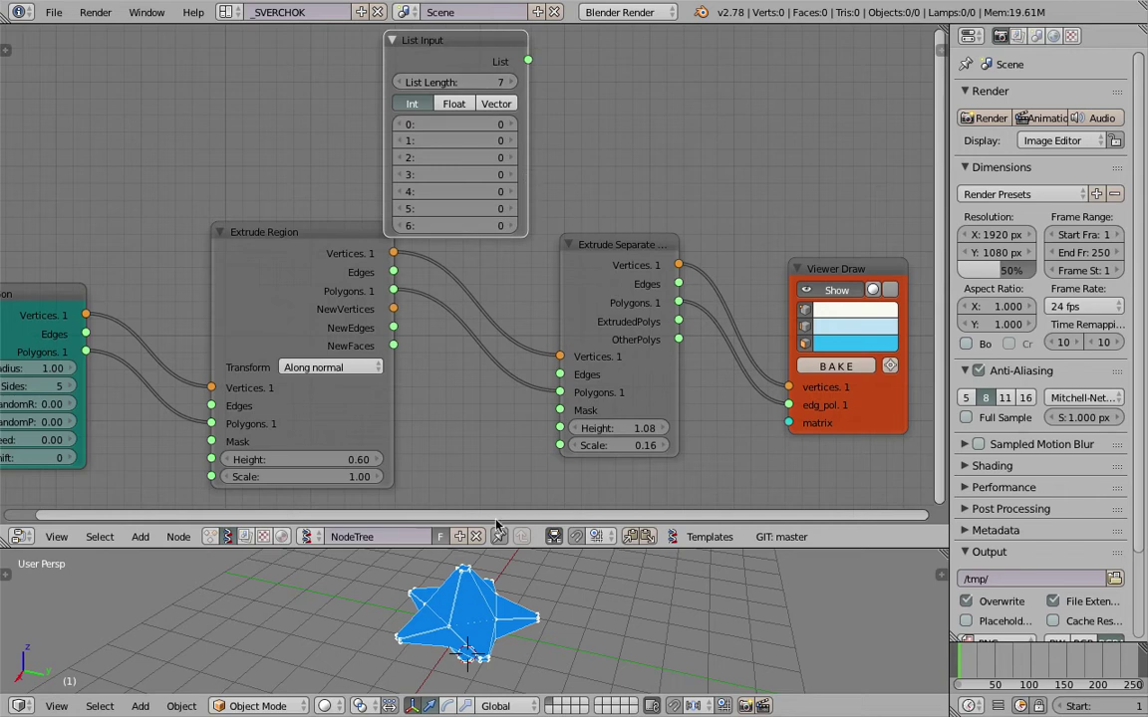
middle_click_drag(499, 648, 501, 620)
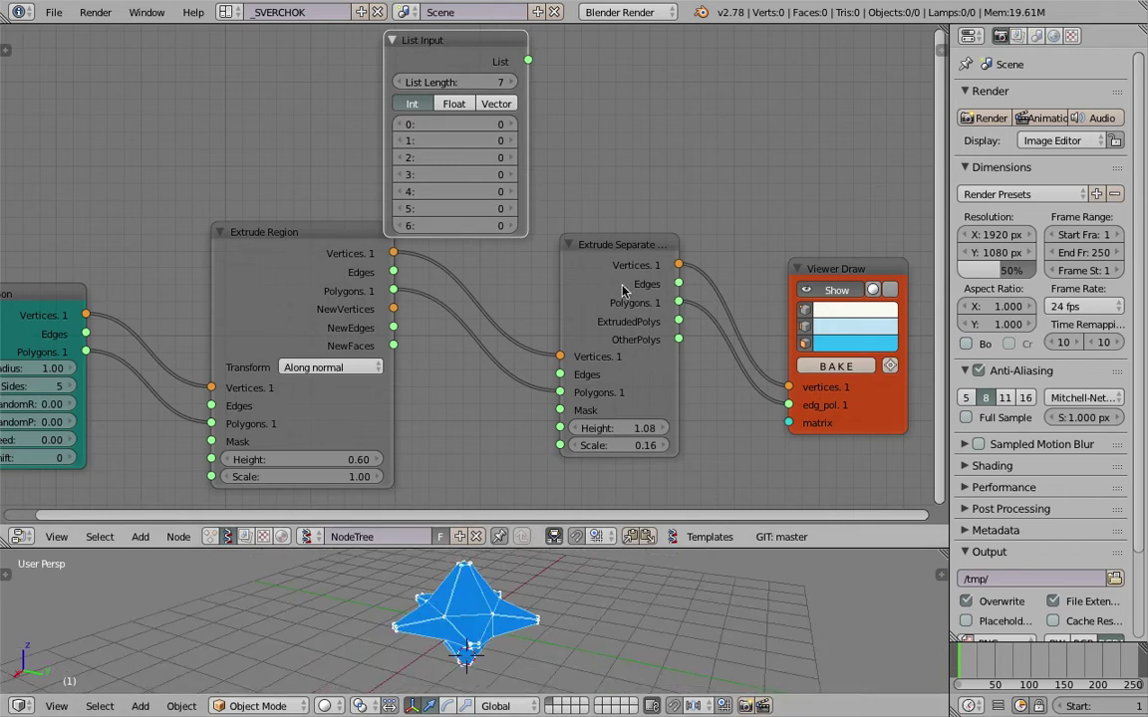
Step: Move the Extrude Region node clear of List Input, and link the List output to the Mask input of Extrude Separate Faces
left_click_drag(331, 241, 258, 218)
left_click_drag(527, 62, 570, 94)
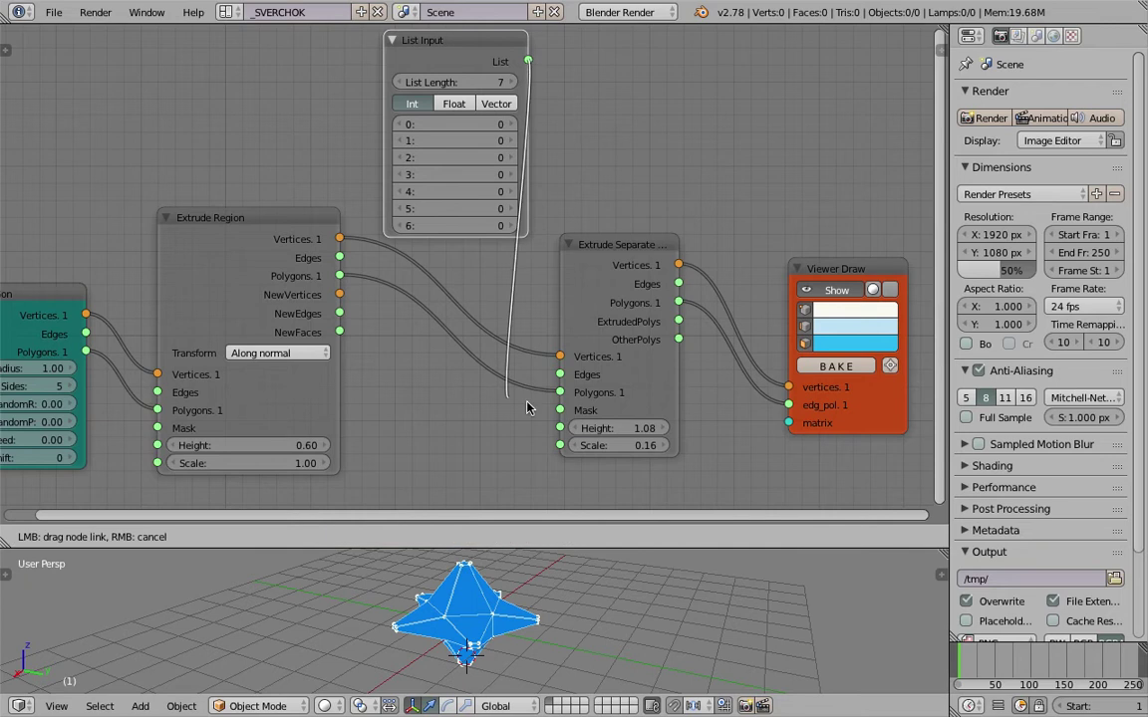
left_click_drag(559, 411, 560, 411)
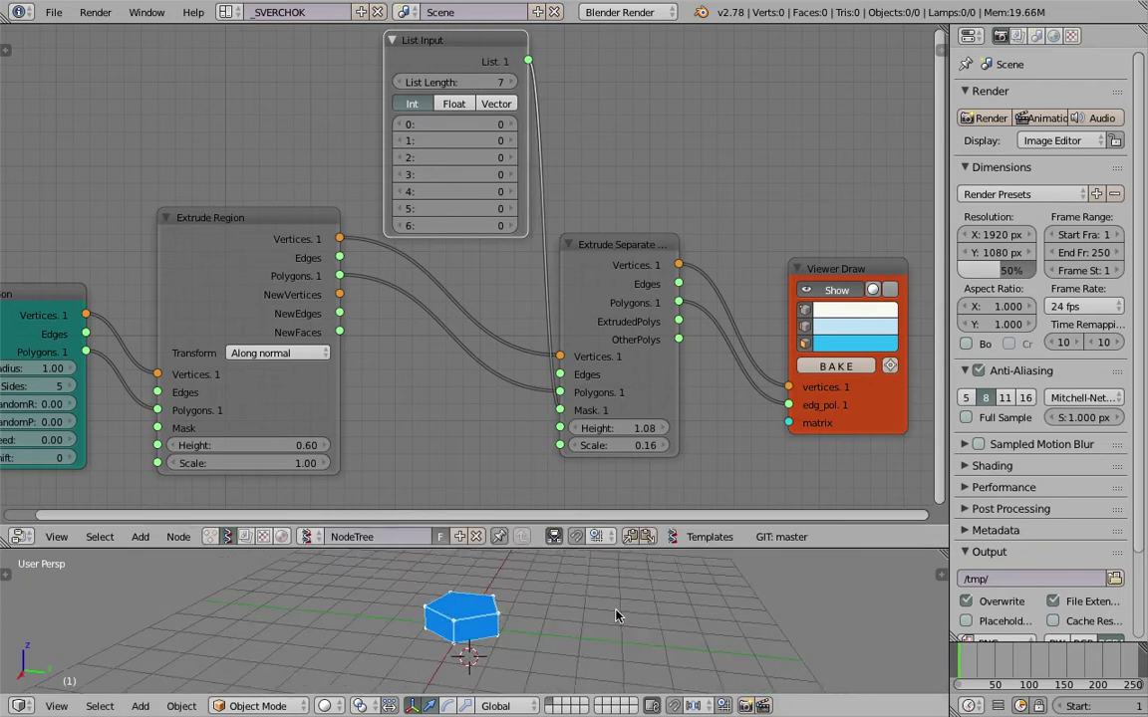
middle_click_drag(597, 605, 630, 599)
Step: Test mask items 0 and 1 in List Input by setting each to 1 and back to 0
left_click(514, 125)
middle_click_drag(563, 684, 647, 670)
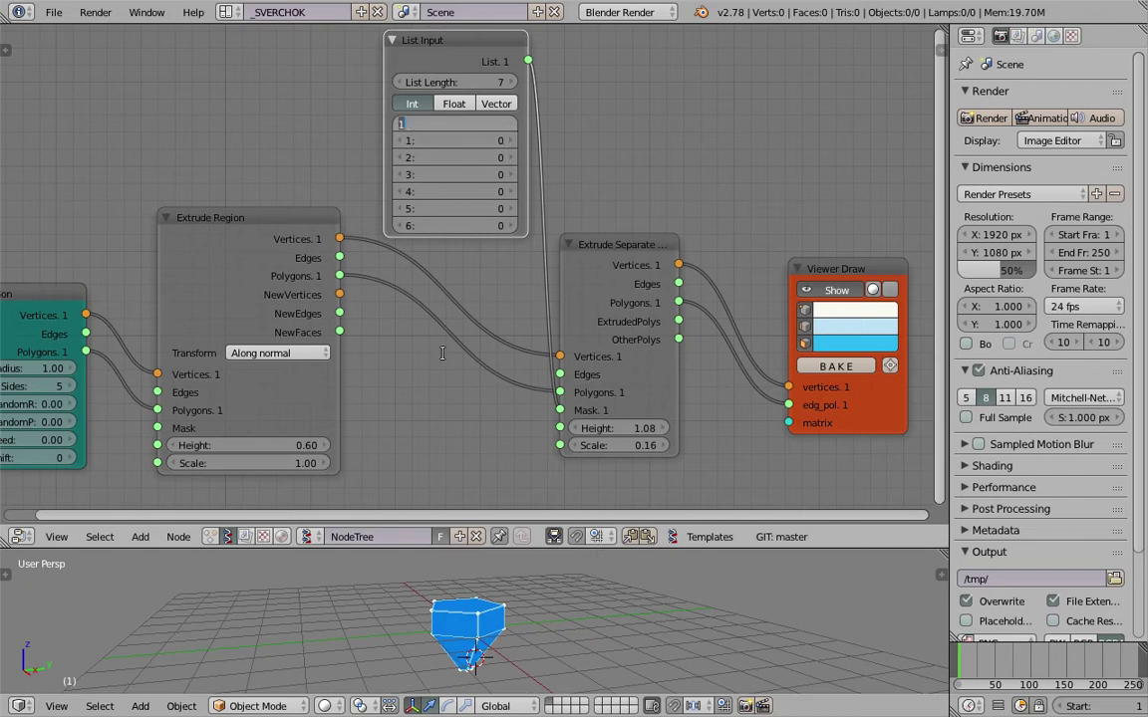
key("Return")
left_click(404, 124)
left_click(510, 142)
left_click(400, 141)
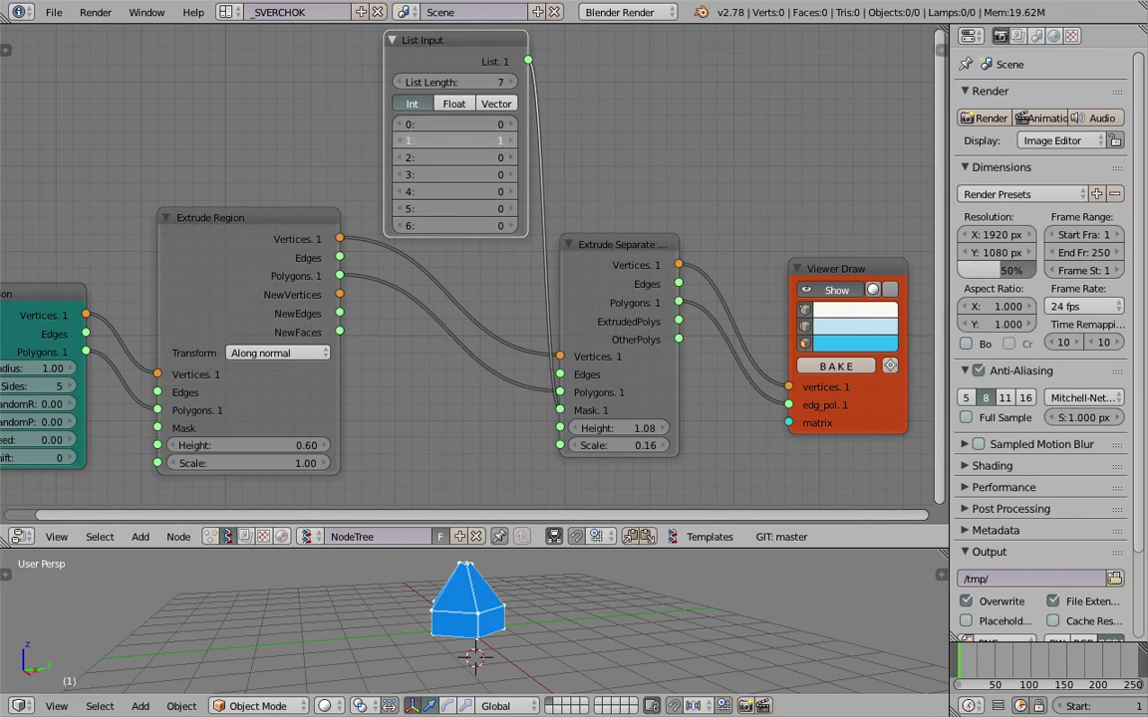
Step: Set items 2 through 6 of the List Input node to 1 so only the side faces extrude
left_click(509, 159)
left_click(510, 175)
left_click(510, 193)
left_click(512, 209)
left_click(513, 227)
middle_click_drag(569, 613, 566, 651)
scroll(583, 191, "down", 2)
Step: Try the NGon with 9 and 13 sides and check how the extruded star changes
middle_click_drag(375, 425, 438, 351)
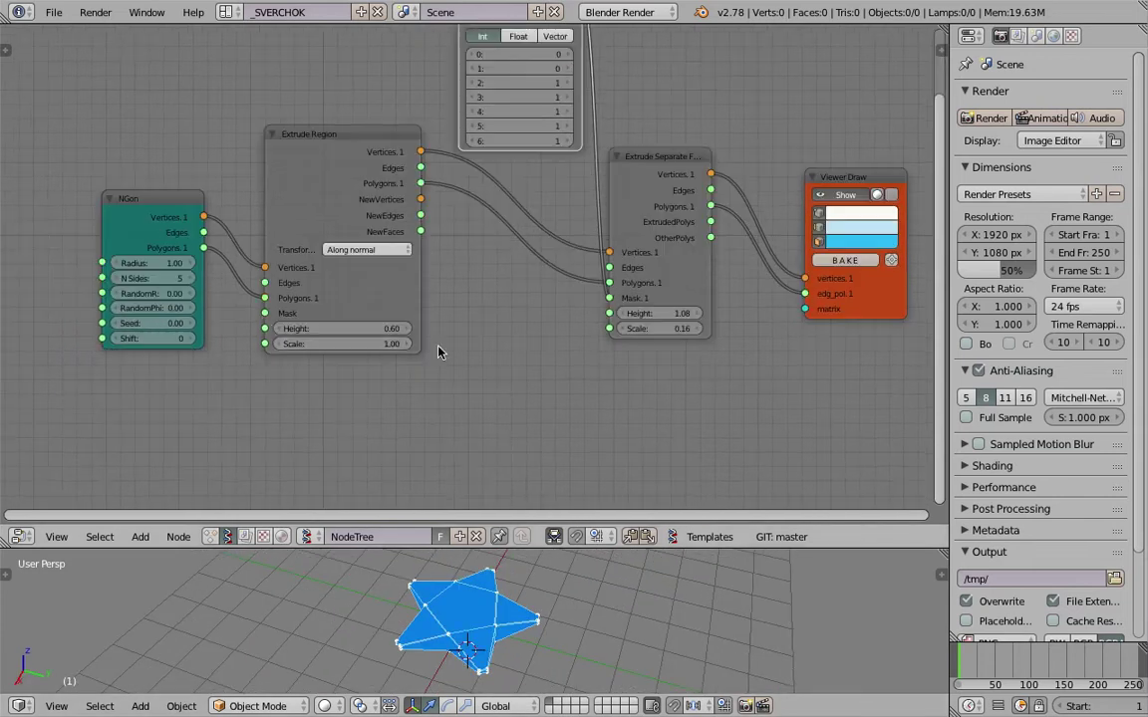
left_click(188, 279)
left_click(189, 280)
left_click(189, 280)
left_click(189, 280)
middle_click_drag(564, 633, 558, 495)
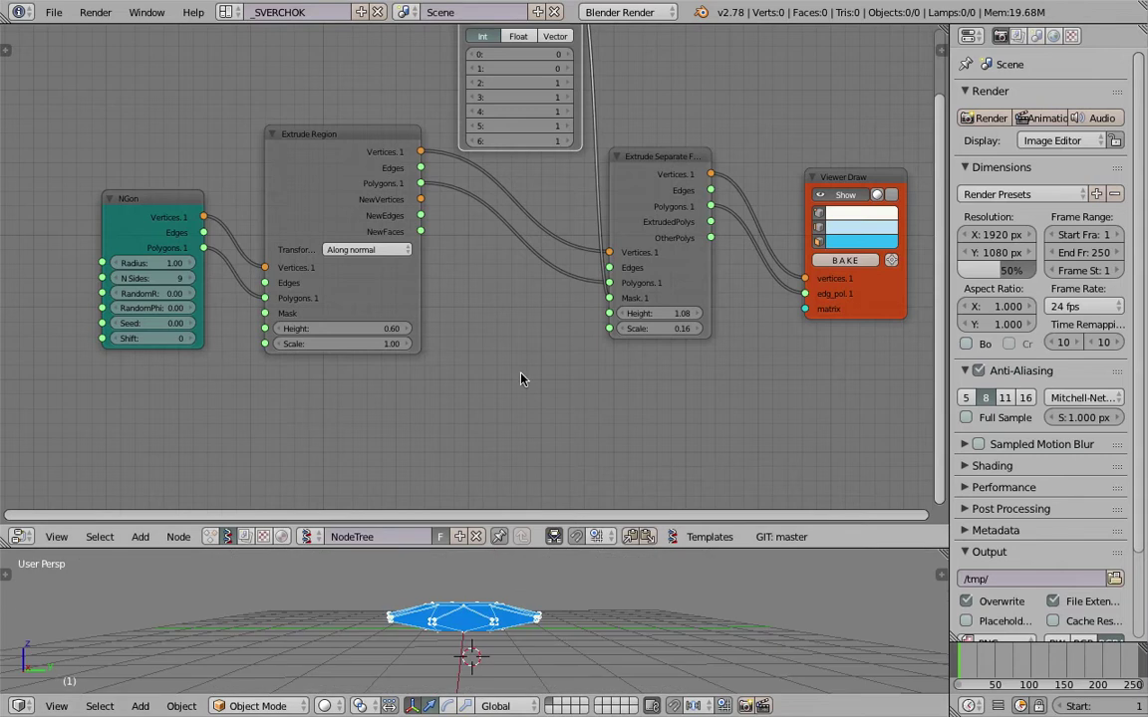
middle_click_drag(631, 625, 575, 687)
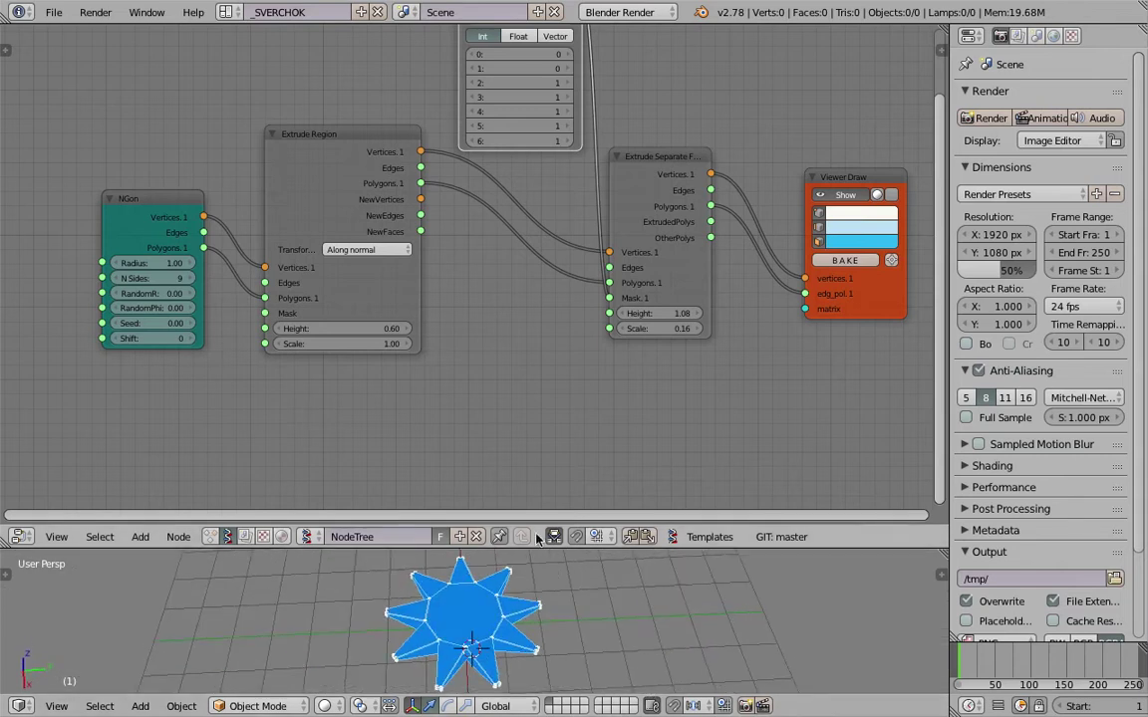
mouse_move(166, 279)
left_mouse_down()
mouse_move(243, 279)
mouse_move(162, 279)
mouse_move(183, 279)
left_mouse_up()
middle_click_drag(546, 176, 535, 263)
scroll(535, 263, "up", 3)
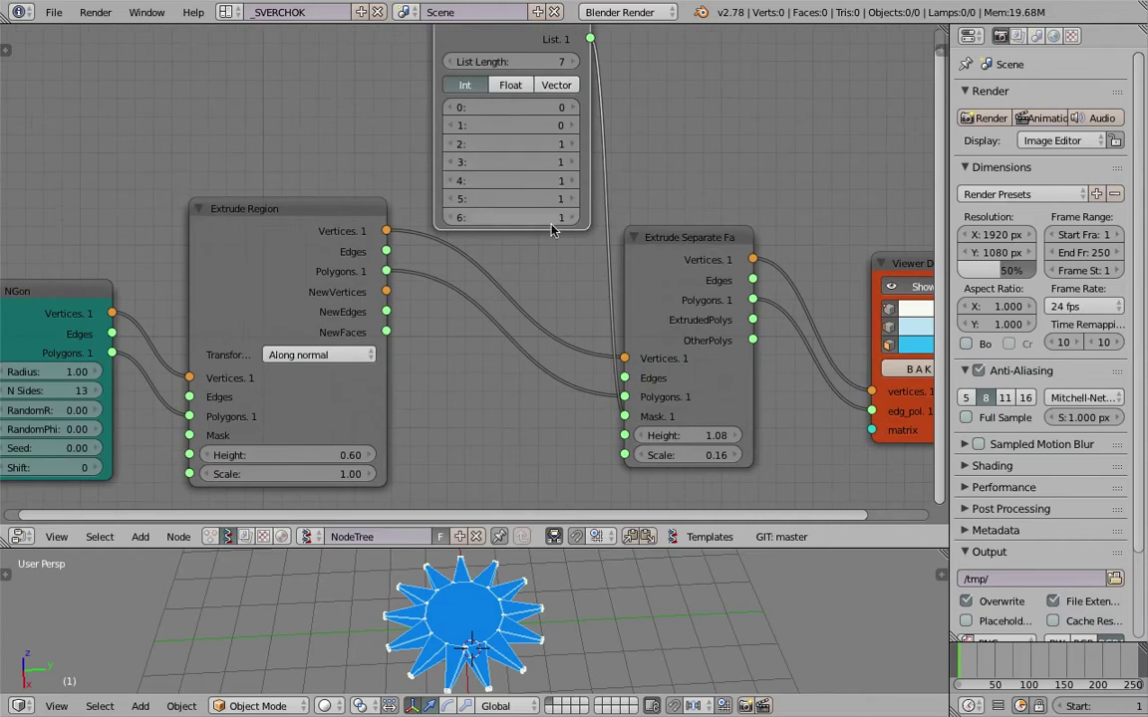
Step: Shift Extrude Separate Faces slightly away from List Input, restore the NGon's N Sides to 5, and save the file
left_click_drag(686, 331, 719, 328)
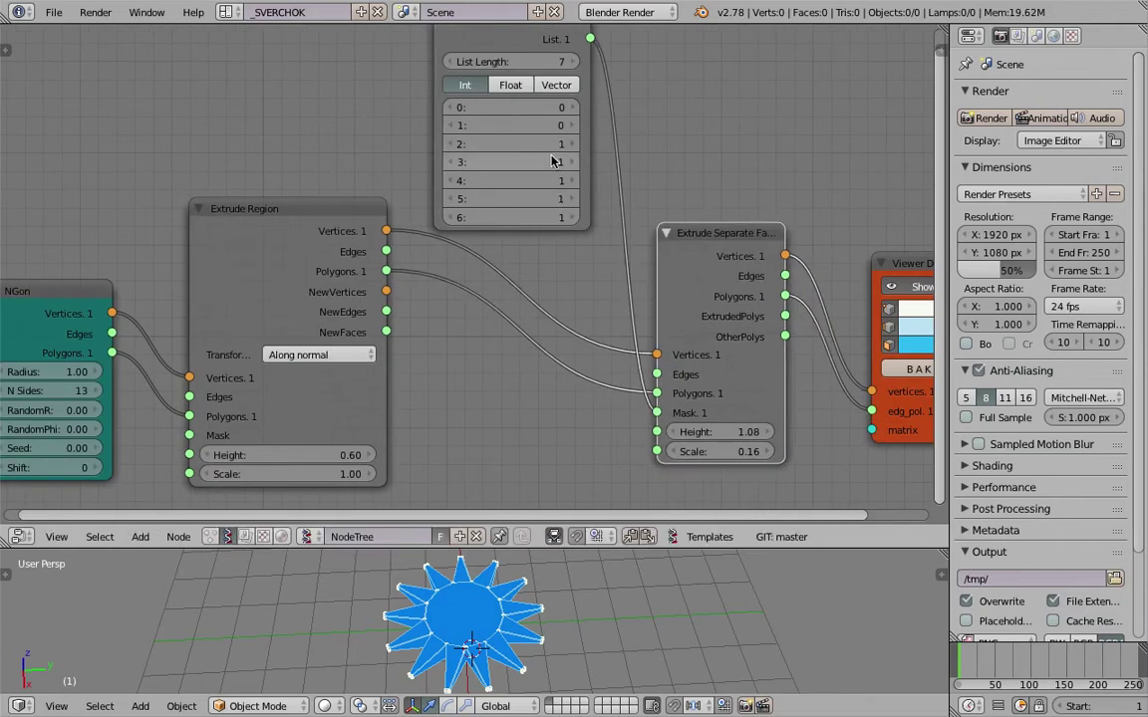
scroll(553, 237, "down", 2)
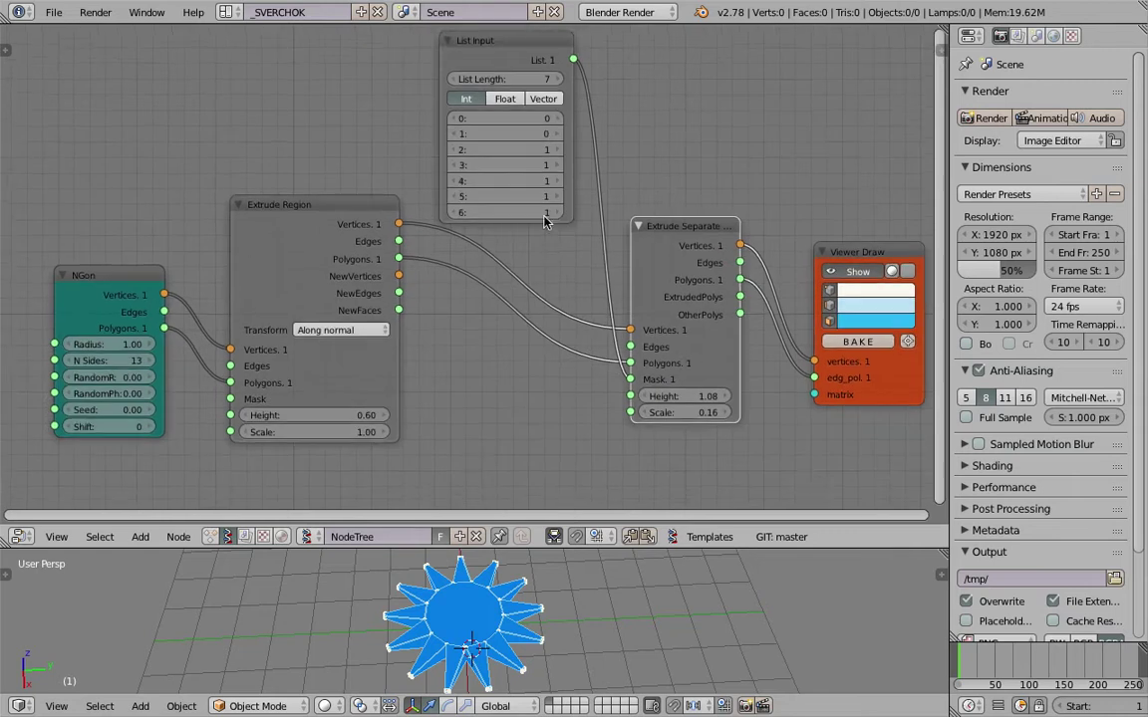
left_click(129, 332)
type("5")
key("Return")
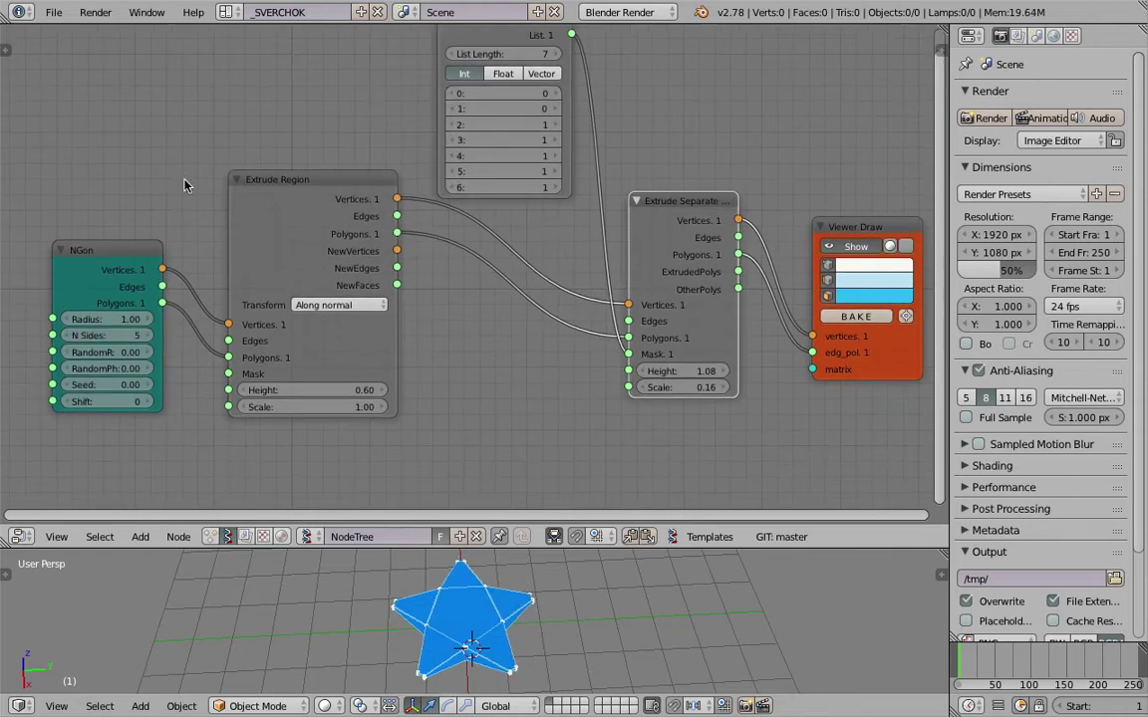
key("ctrl+s")
left_click(498, 593)
Step: Set the Extrude Separate Faces height to 1.38 and scale to 0.49
middle_click_drag(617, 357, 594, 352)
left_click_drag(652, 369, 692, 384)
middle_click_drag(516, 600, 558, 565)
middle_click_drag(656, 366, 542, 372)
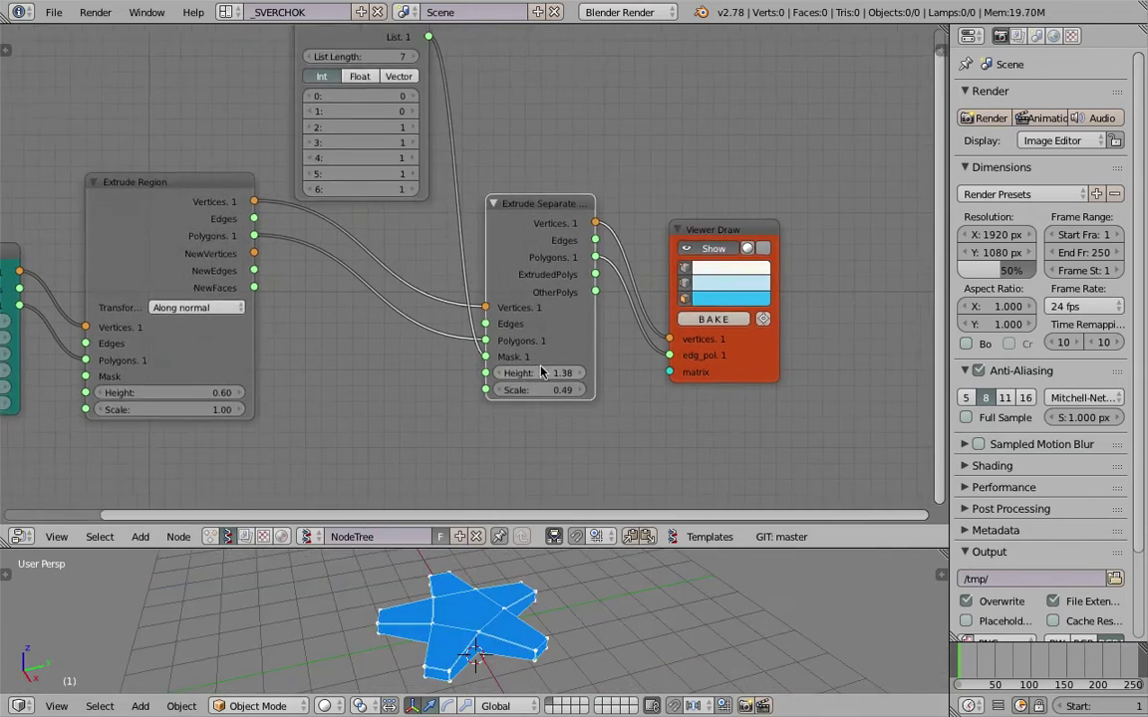
Step: Change the Viewer Draw face colour to light green and move the node up, away from the space after Extrude Separate Faces
left_click(721, 298)
left_click_drag(772, 100, 747, 145)
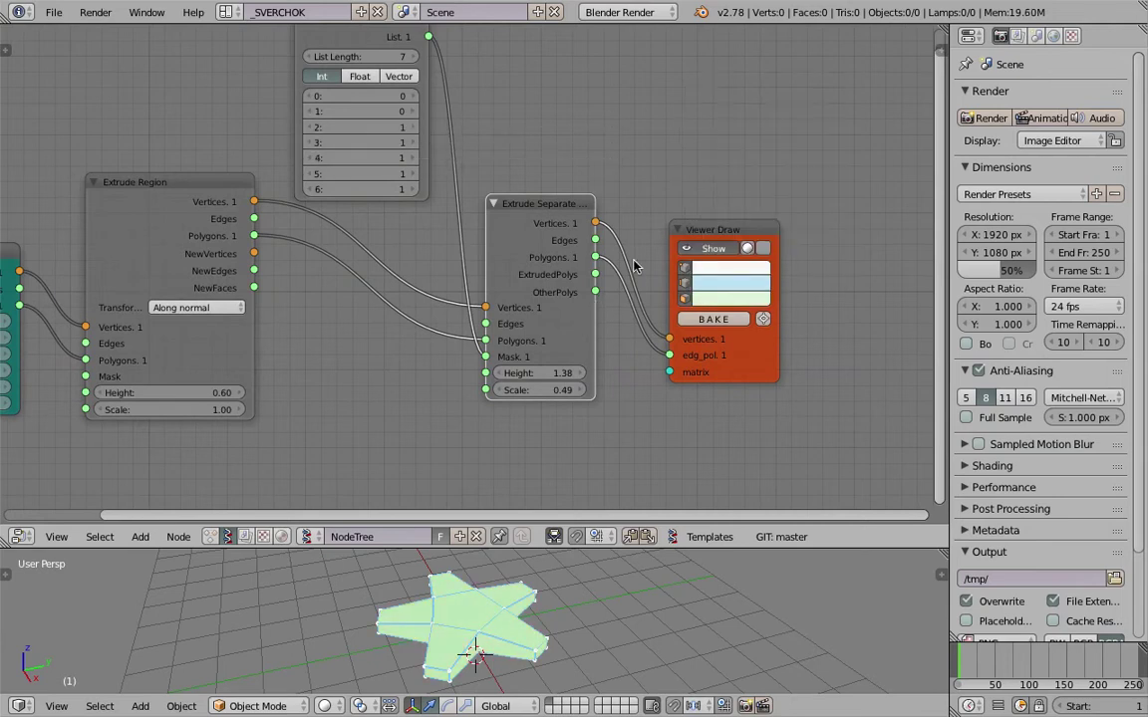
left_click_drag(704, 233, 709, 147)
mouse_move(658, 208)
middle_mouse_down()
mouse_move(582, 241)
mouse_move(445, 240)
middle_mouse_up()
left_click_drag(543, 265, 569, 202)
Step: Search the Sverchok nodes for "extru" and place a MultiExtrude Alt node beyond the Viewer Draw node
scroll(713, 263, "down", 1)
key("shift+a")
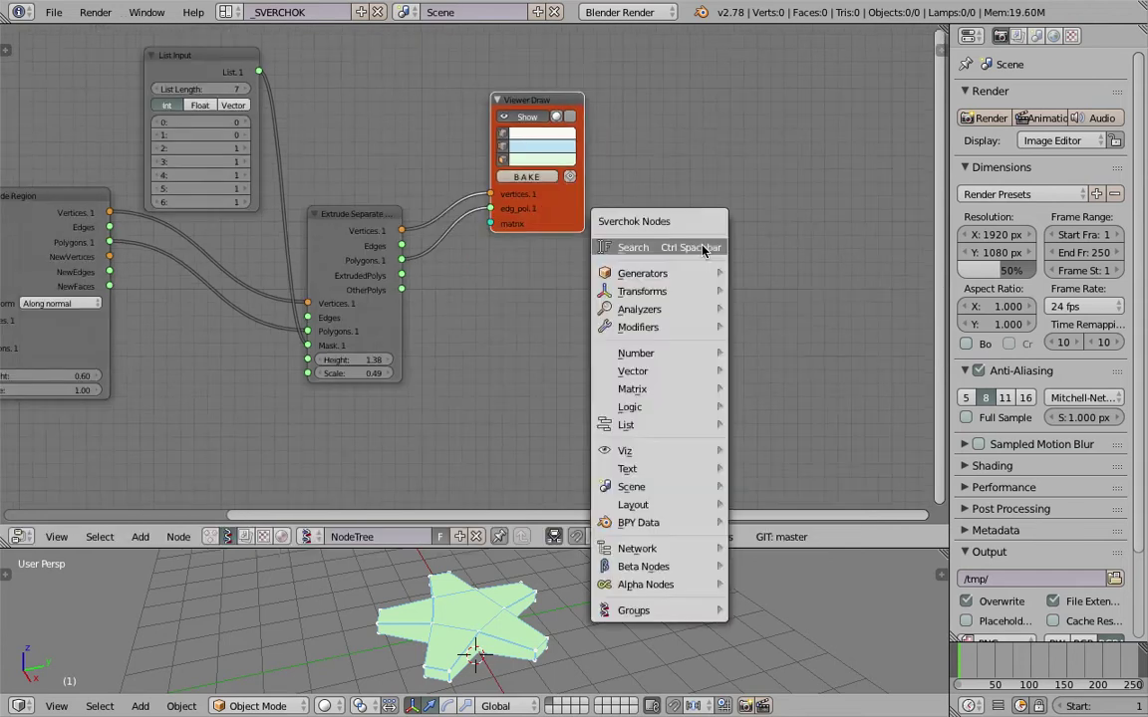
left_click(704, 246)
type("extru")
key("Down")
key("Down")
key("Down")
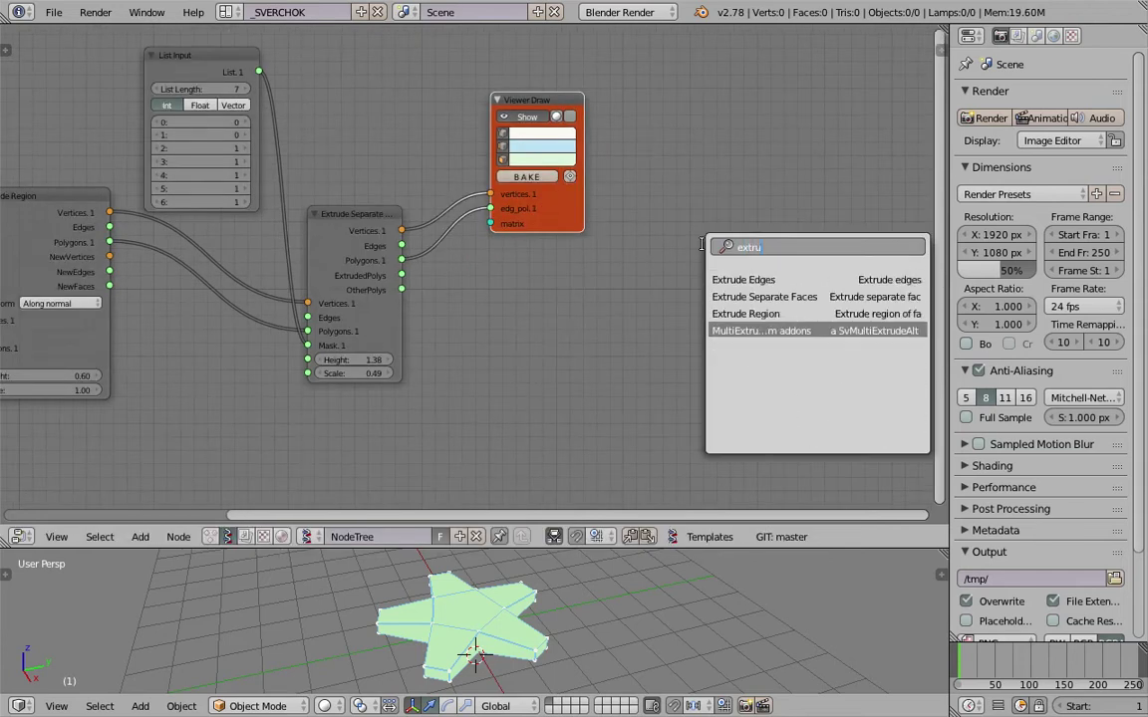
key("Return")
left_click(695, 168)
Step: Move the Viewer Draw node farther up and save the file
left_click_drag(571, 213, 594, 193)
middle_click_drag(510, 633, 390, 615)
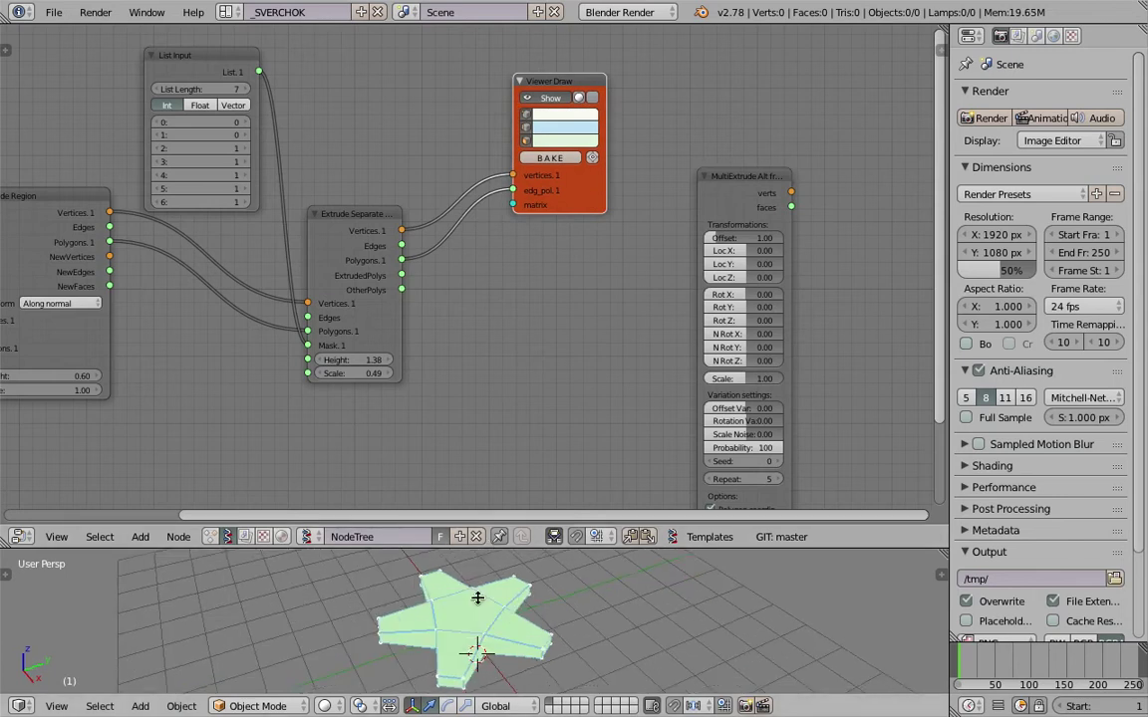
left_click_drag(586, 194, 613, 144)
middle_click_drag(412, 232, 478, 181)
key("ctrl+s")
left_click(479, 180)
scroll(585, 287, "down", 1)
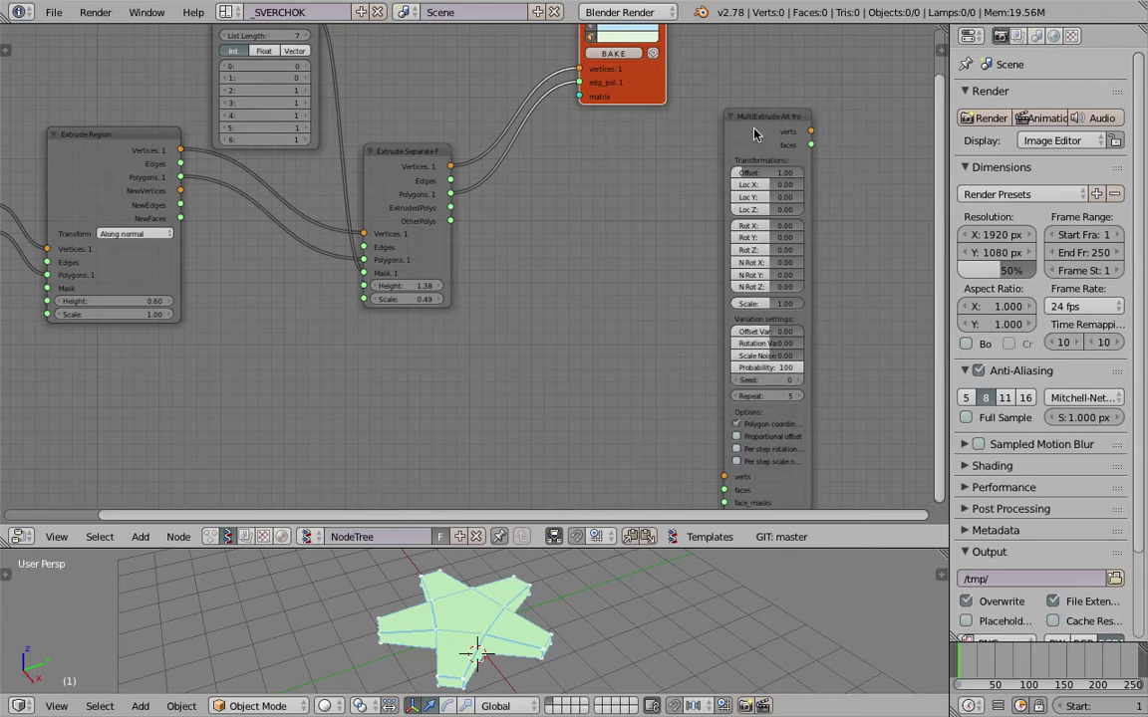
Step: Link the Extrude Separate Faces Vertices output to MultiExtrude Alt's verts input, and place a duplicate Viewer Draw between the two nodes
left_click_drag(754, 135, 743, 82)
left_click_drag(450, 166, 715, 424)
key("shift+d")
left_click(617, 285)
scroll(498, 239, "up", 1)
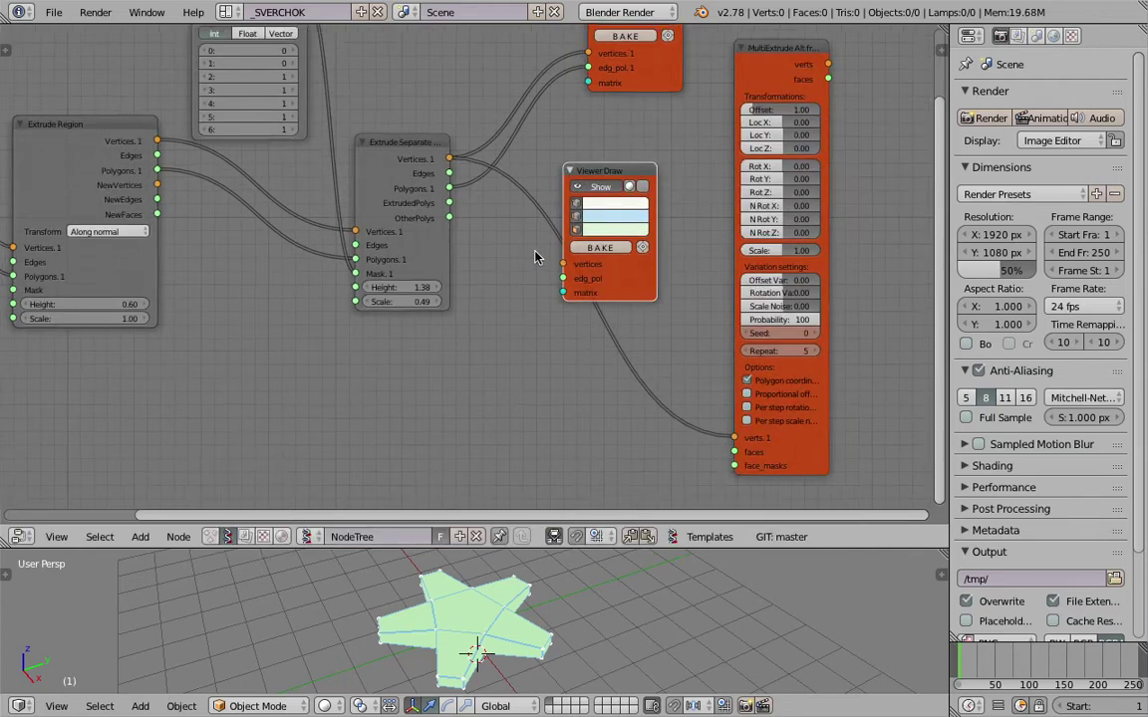
Step: Feed Vertices and ExtrudedPolys from Extrude Separate Faces into the duplicated Viewer Draw, and turn off Show on the original
middle_click_drag(497, 202, 502, 223)
left_click_drag(456, 231, 568, 300)
middle_click_drag(607, 571, 653, 588)
left_click_drag(456, 182, 569, 288)
middle_click_drag(617, 134, 623, 175)
left_click(638, 40)
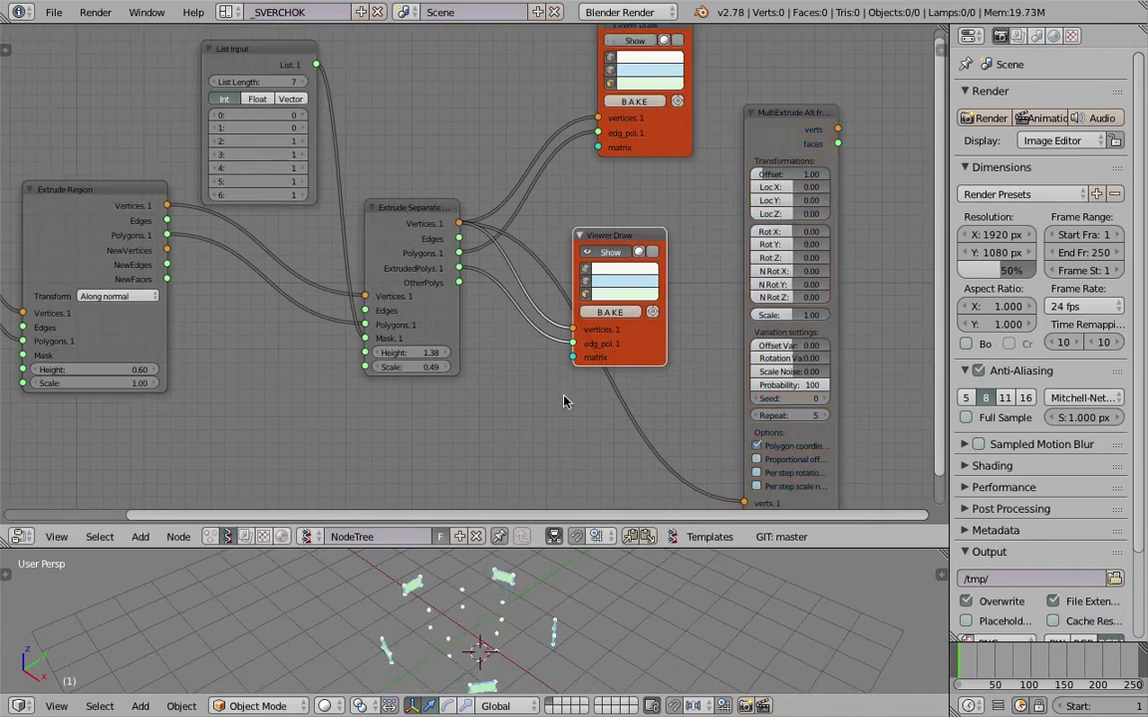
Step: Save the file and move the duplicated Viewer Draw up beside the MultiExtrude Alt node
mouse_move(551, 594)
middle_mouse_down()
mouse_move(531, 657)
mouse_move(523, 648)
mouse_move(600, 625)
mouse_move(546, 616)
middle_mouse_up()
key("ctrl+s")
left_click(546, 616)
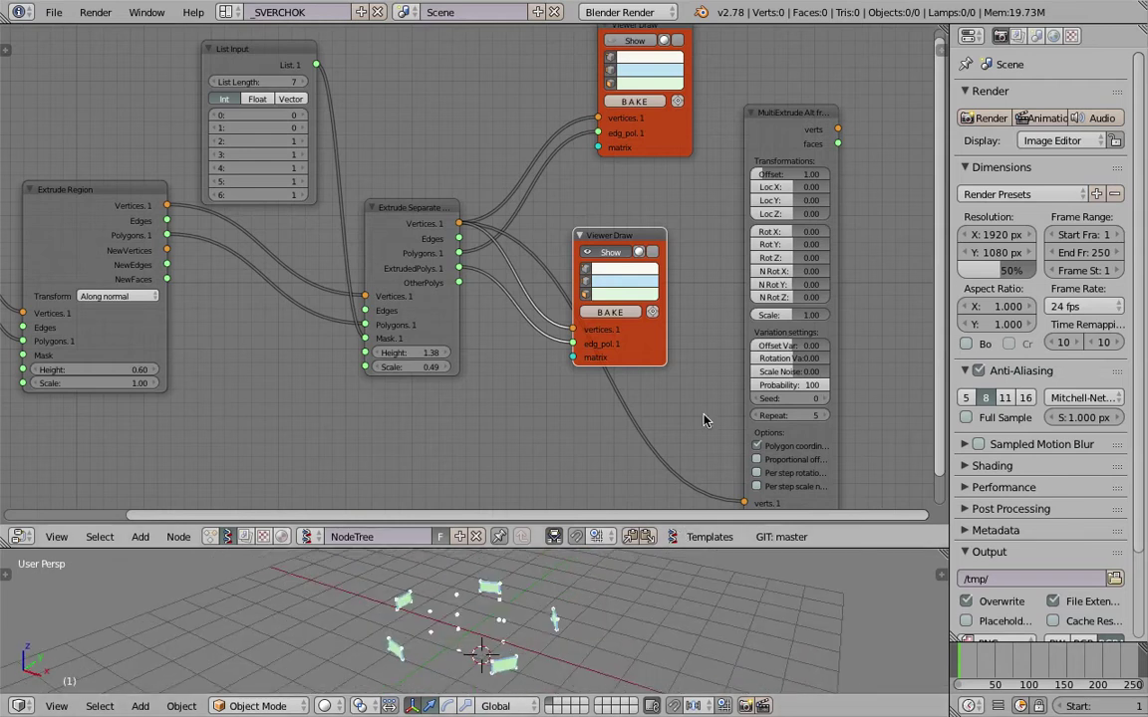
middle_click_drag(703, 416, 696, 383)
key("ctrl+s")
left_click(691, 371)
left_click_drag(620, 203, 671, 154)
Step: Link the ExtrudedPolys output of Extrude Separate Faces to the faces input of MultiExtrude Alt
middle_click_drag(491, 590, 548, 631)
middle_click_drag(661, 448, 661, 410)
left_click_drag(463, 205, 736, 445)
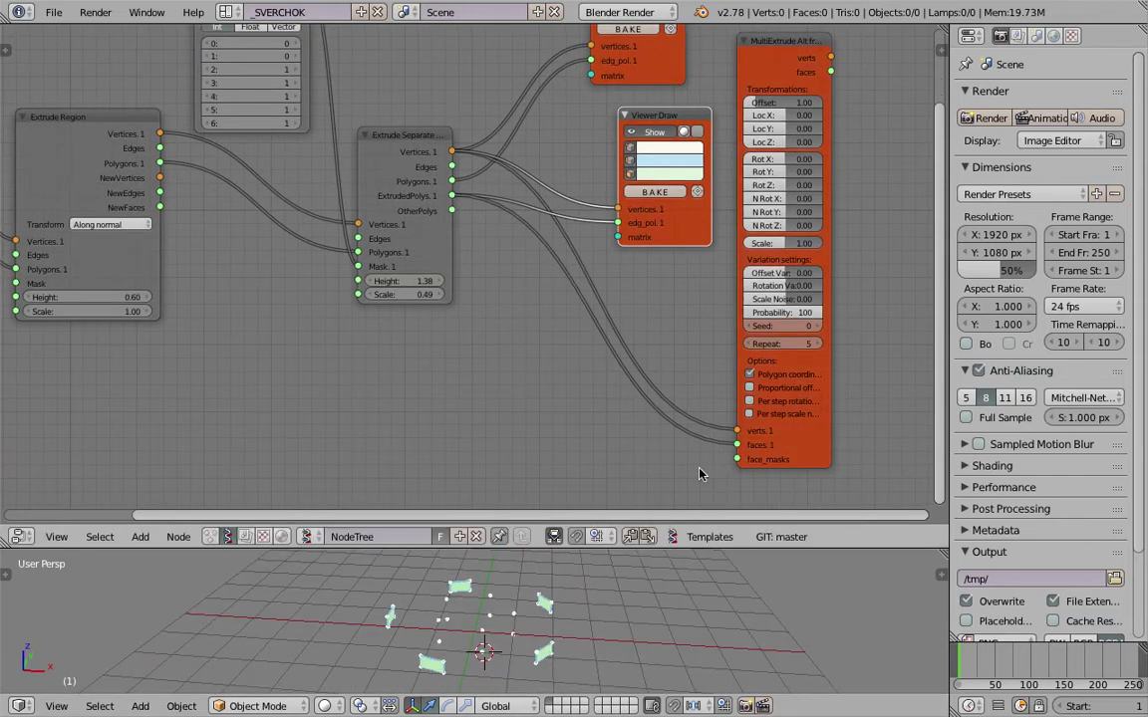
Step: Shift the duplicated Viewer Draw slightly away from MultiExtrude Alt and save the file
middle_click_drag(454, 630, 427, 632)
middle_click_drag(590, 199, 496, 245)
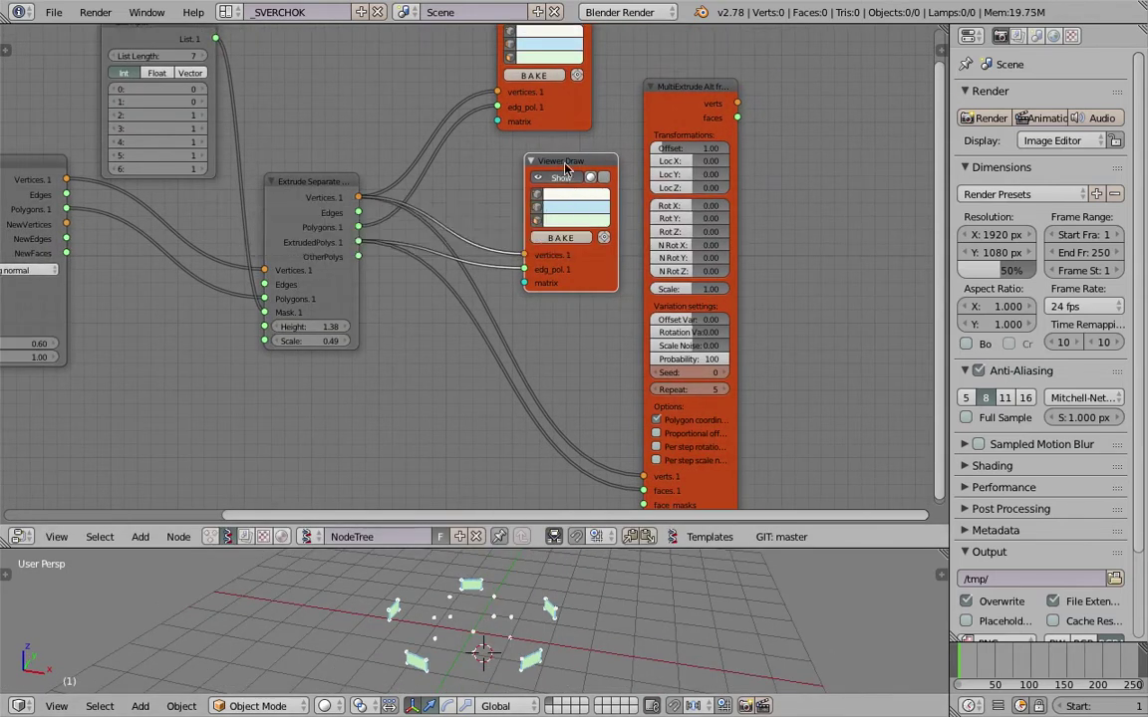
left_click_drag(565, 167, 543, 169)
mouse_move(527, 639)
middle_mouse_down()
mouse_move(480, 654)
mouse_move(489, 613)
middle_mouse_up()
key("ctrl+s")
left_click(539, 622)
middle_click_drag(527, 207, 436, 216)
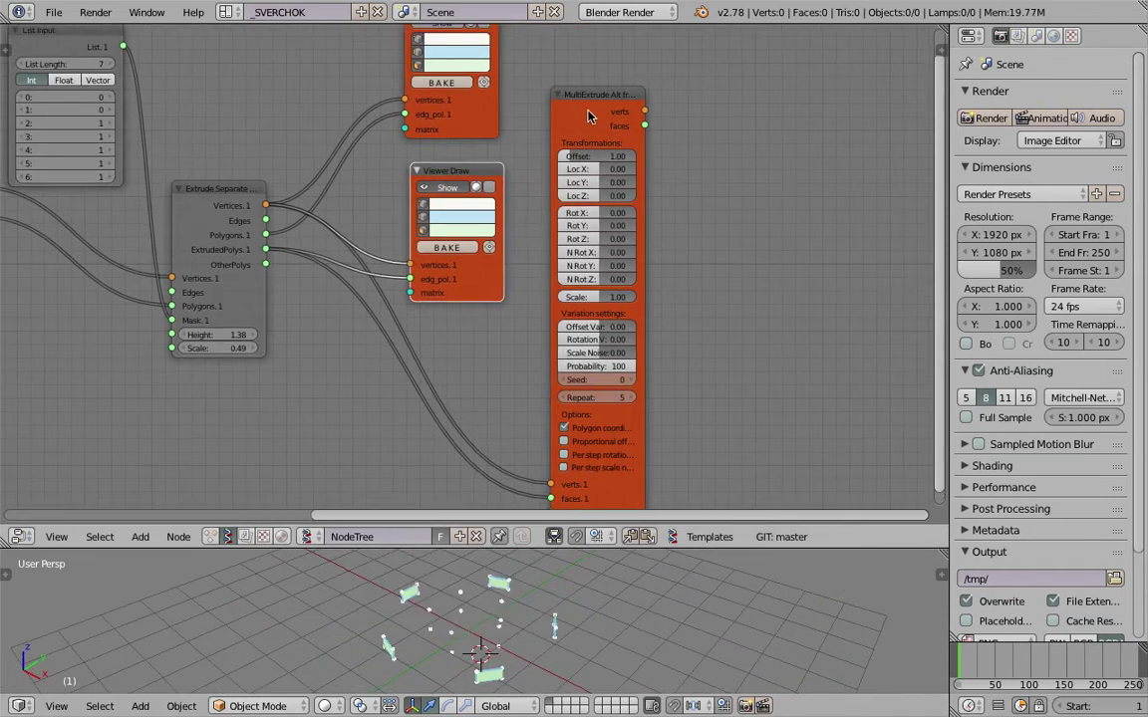
Step: Duplicate the topmost Viewer Draw beside MultiExtrude Alt and link that node's verts and faces outputs to its vertices and edg_pol inputs
scroll(588, 116, "down", 2)
left_click(457, 62)
key("shift+d")
left_click(731, 111)
left_click_drag(600, 136, 695, 186)
mouse_move(601, 167)
left_mouse_down()
mouse_move(645, 169)
mouse_move(698, 197)
left_mouse_up()
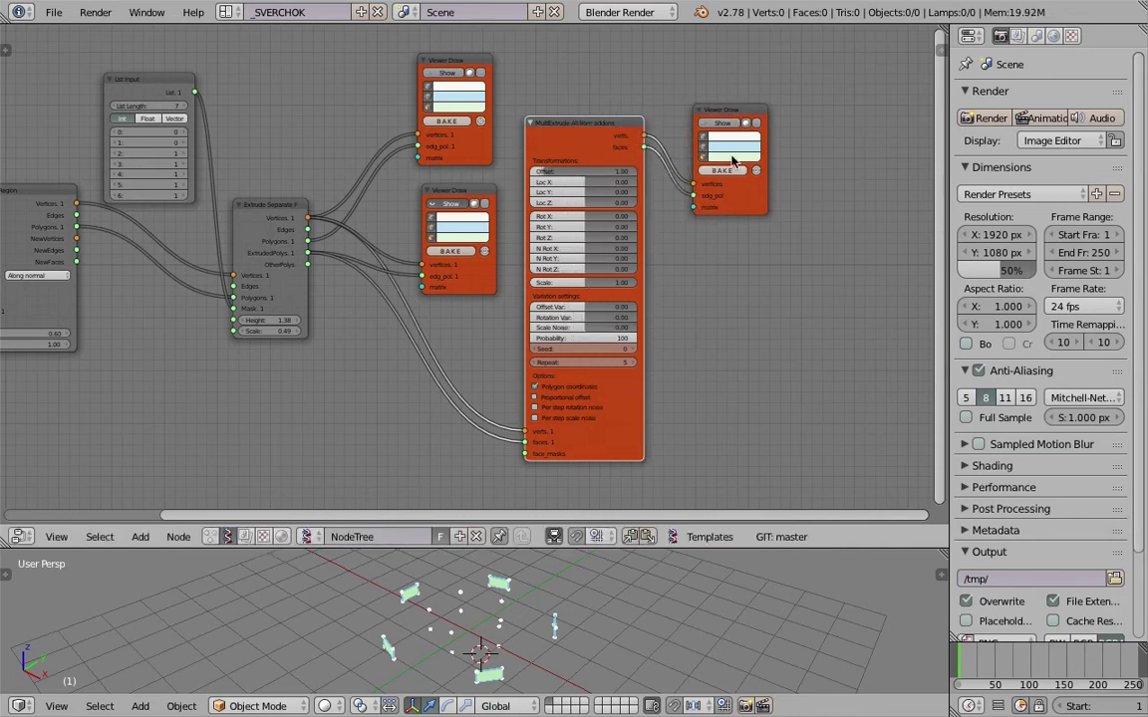
Step: Turn on Show on the Viewer Draw beside MultiExtrude Alt and set its polygon colour to pink
left_click(724, 125)
left_click(731, 158)
left_click_drag(750, 50, 759, 78)
middle_click_drag(584, 130, 601, 119)
Step: Save the file with the pink Viewer Draw attached to MultiExtrude Alt
key("ctrl+s")
key("Return")
scroll(578, 301, "up", 3)
middle_click_drag(554, 475, 617, 456)
scroll(605, 469, "down", 2)
middle_click_drag(504, 415, 543, 417)
key("ctrl+s")
left_click(543, 417)
scroll(488, 362, "down", 2)
middle_click_drag(489, 363, 478, 322)
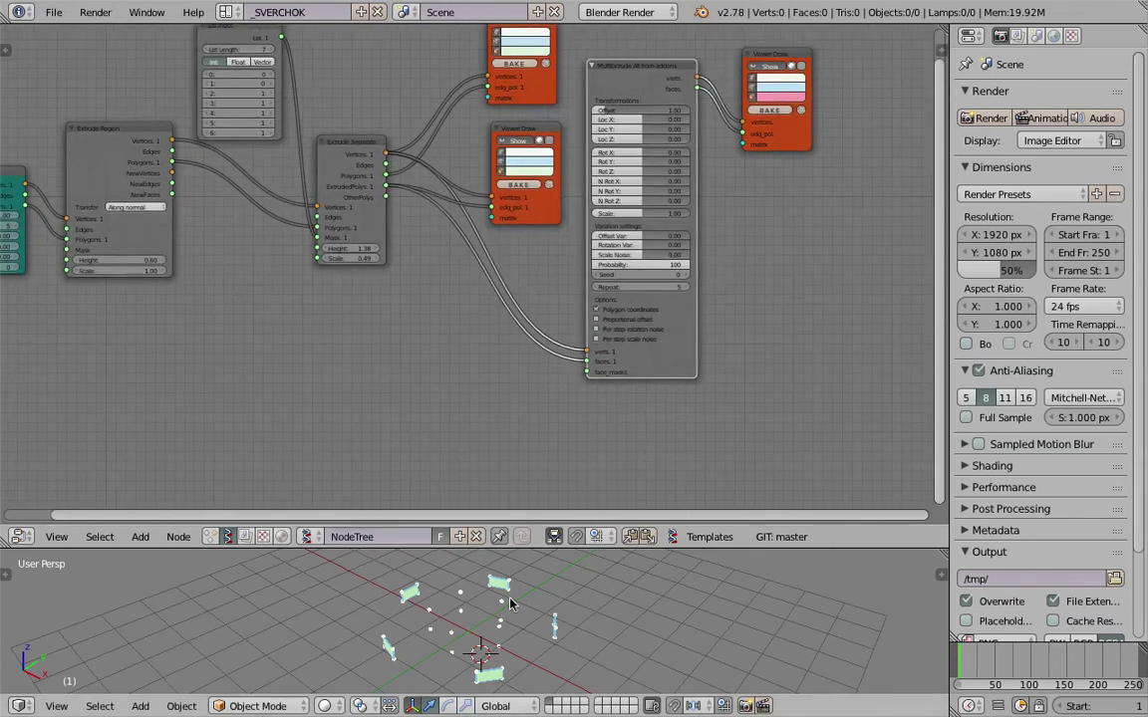
Step: Duplicate the List Input node below Extrude Separate Faces and link its list to the face_masks input of MultiExtrude Alt
middle_click_drag(510, 603, 532, 605)
middle_click_drag(464, 382, 468, 365)
key("shift+a")
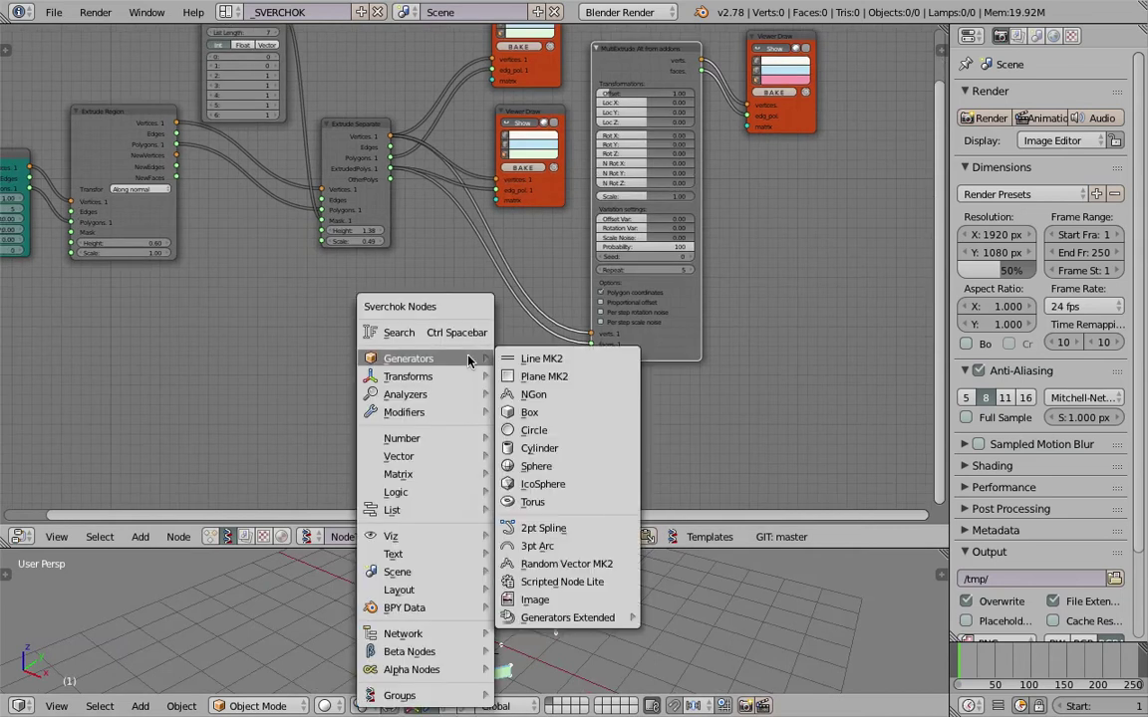
middle_click_drag(408, 250, 419, 274)
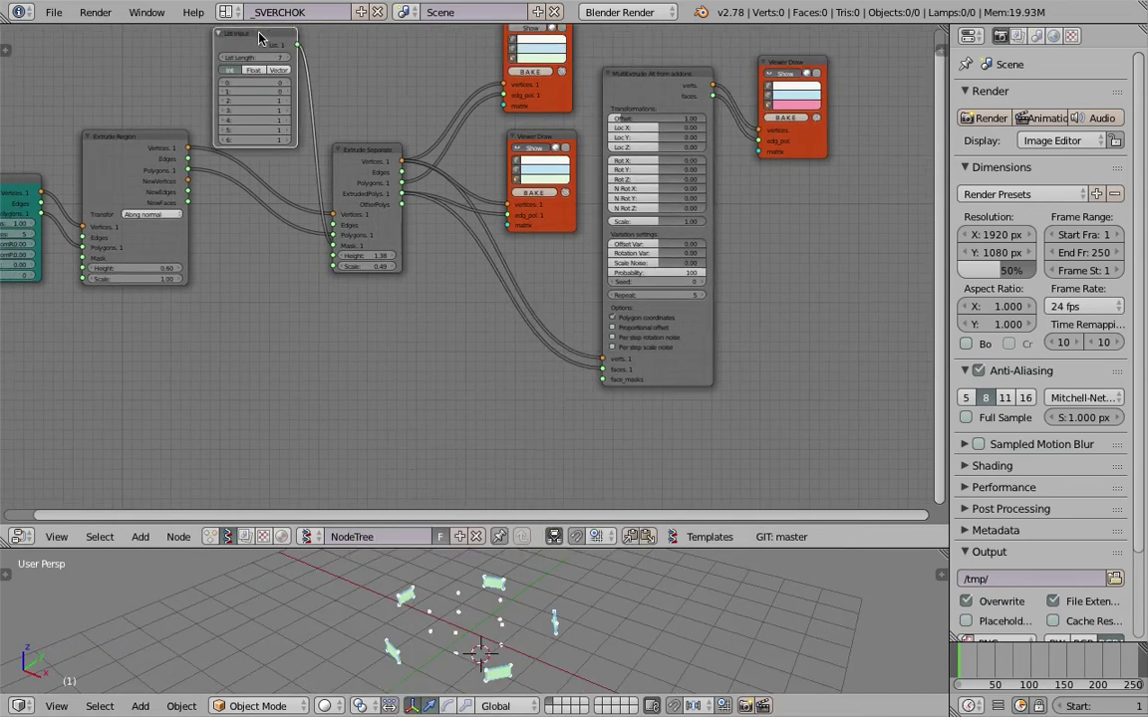
left_click(261, 38)
key("shift+d")
left_click(467, 338)
left_click_drag(501, 348, 604, 372)
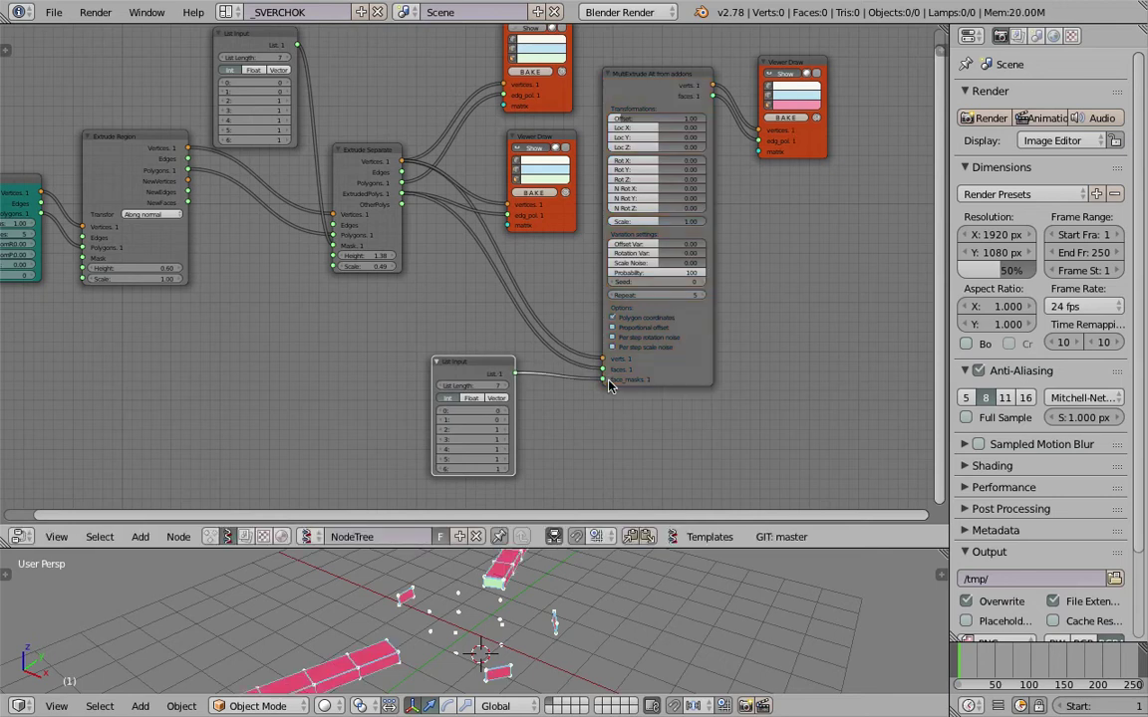
Step: Set entries 0 and 1 of the duplicated List Input to 1 and reduce its List Length to 5
scroll(477, 358, "up", 2)
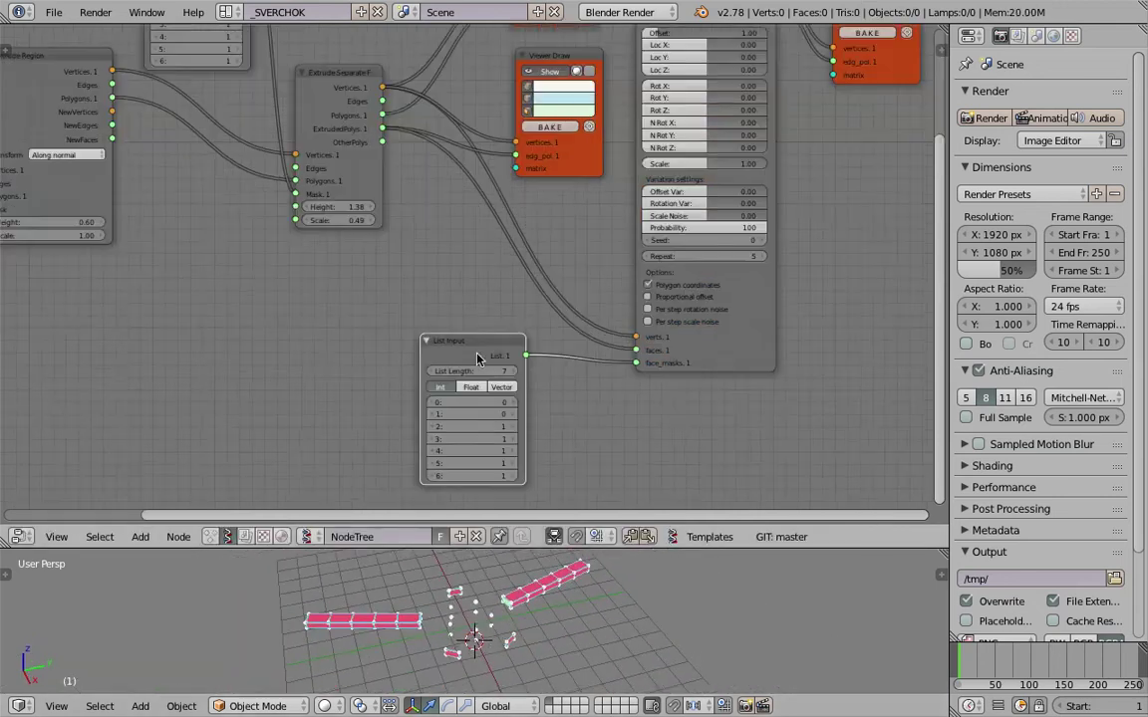
left_click(513, 403)
left_click(513, 415)
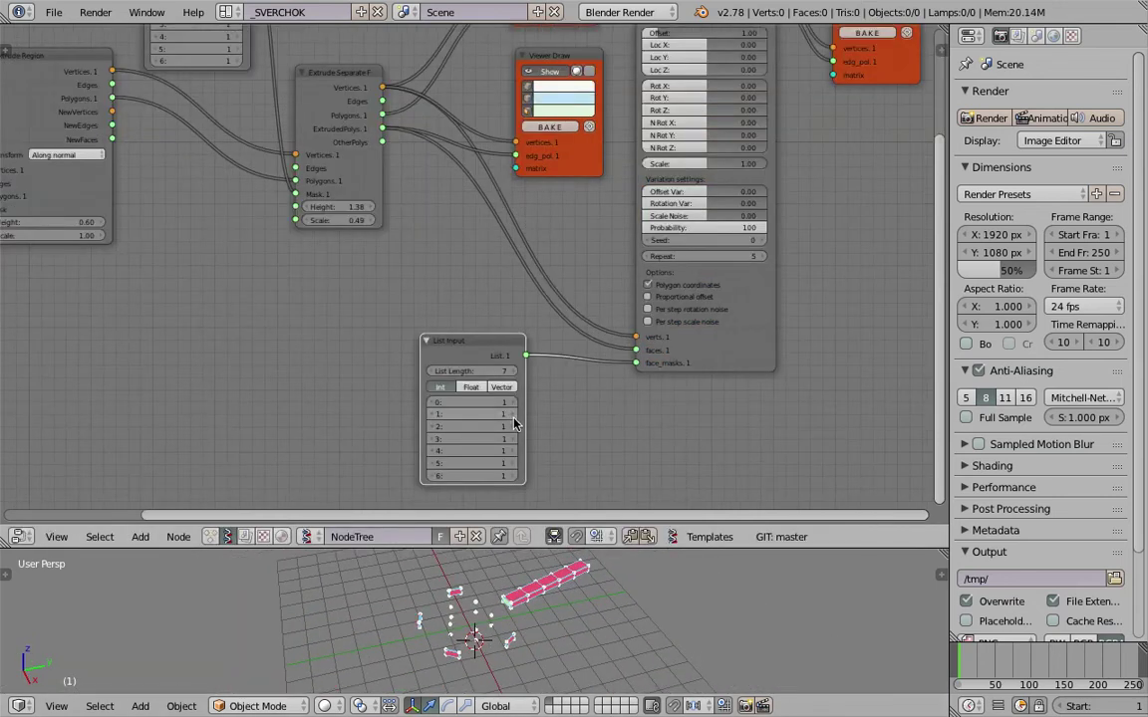
left_click(437, 371)
left_click(436, 372)
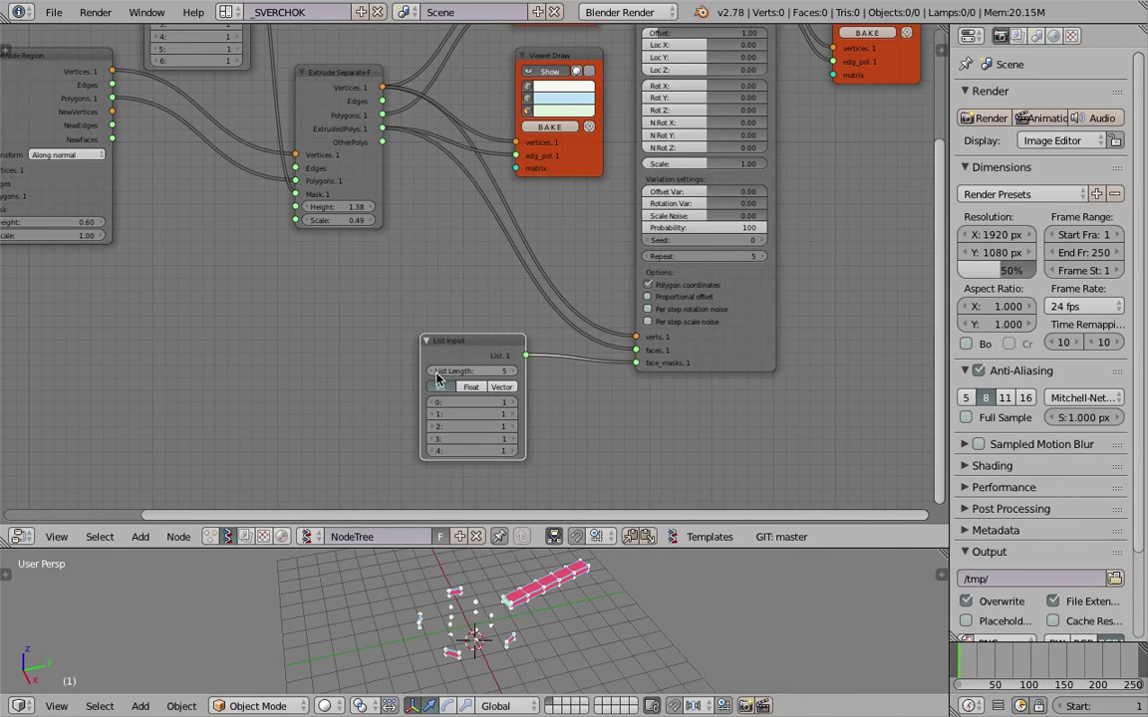
left_click(435, 371)
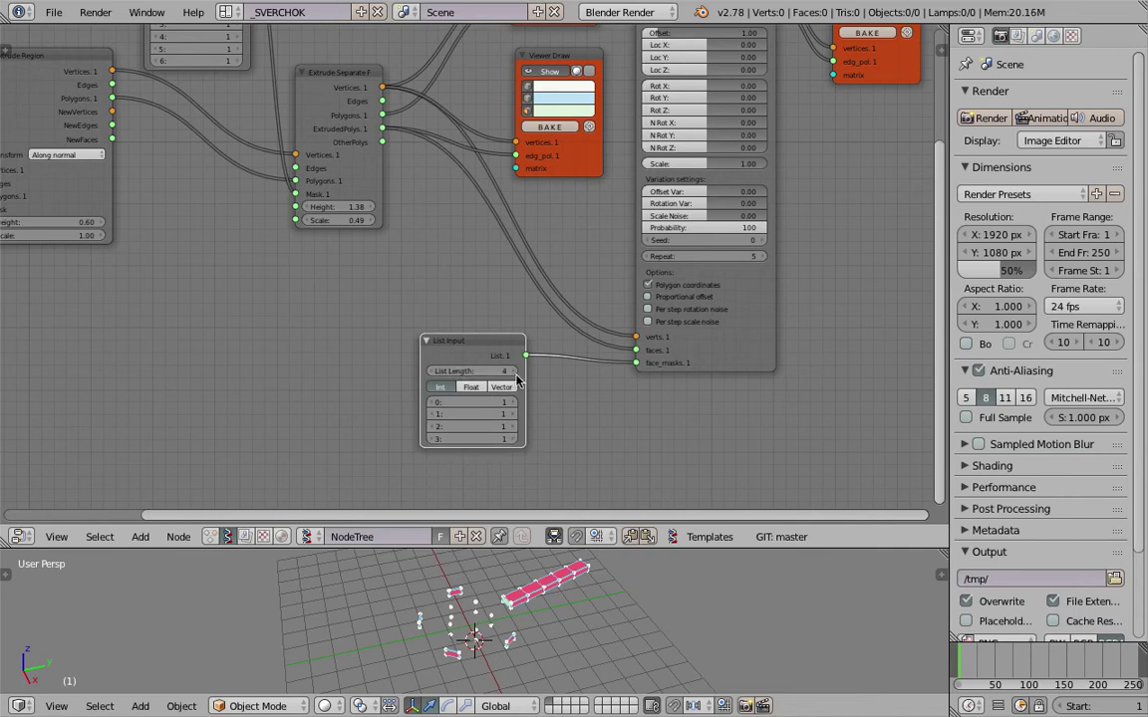
left_click(513, 373)
Step: Try 0 for entries 0 and 1 of the duplicated List Input and delete that node
left_click_drag(483, 352, 473, 324)
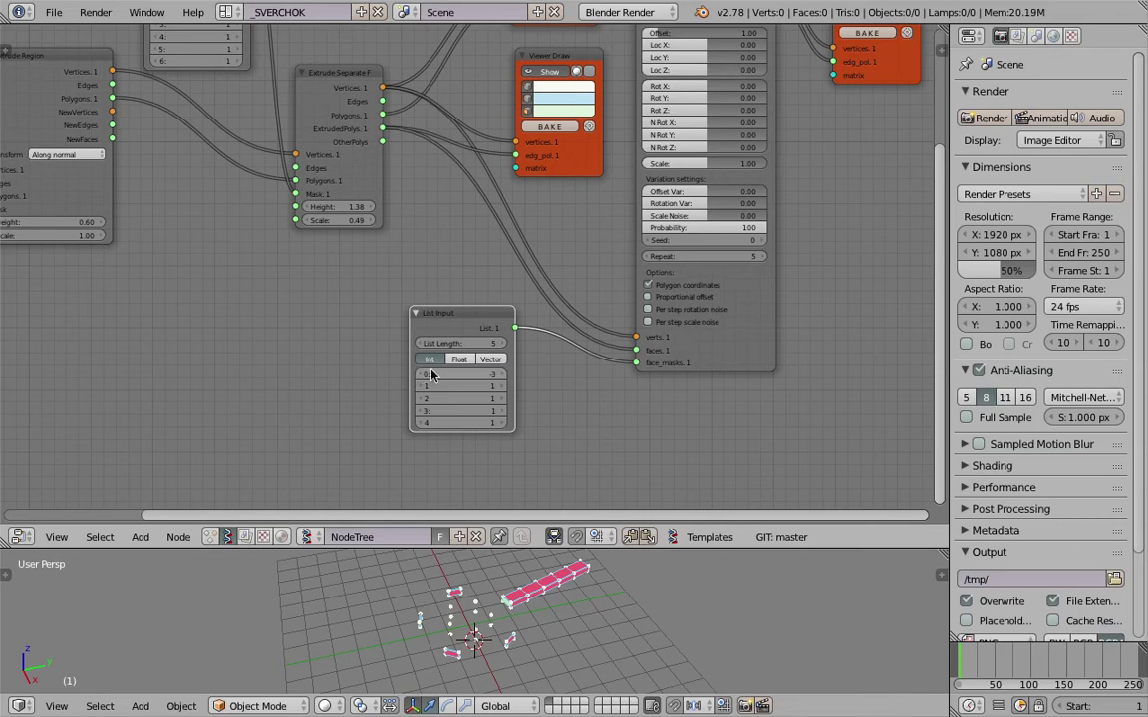
key("Return")
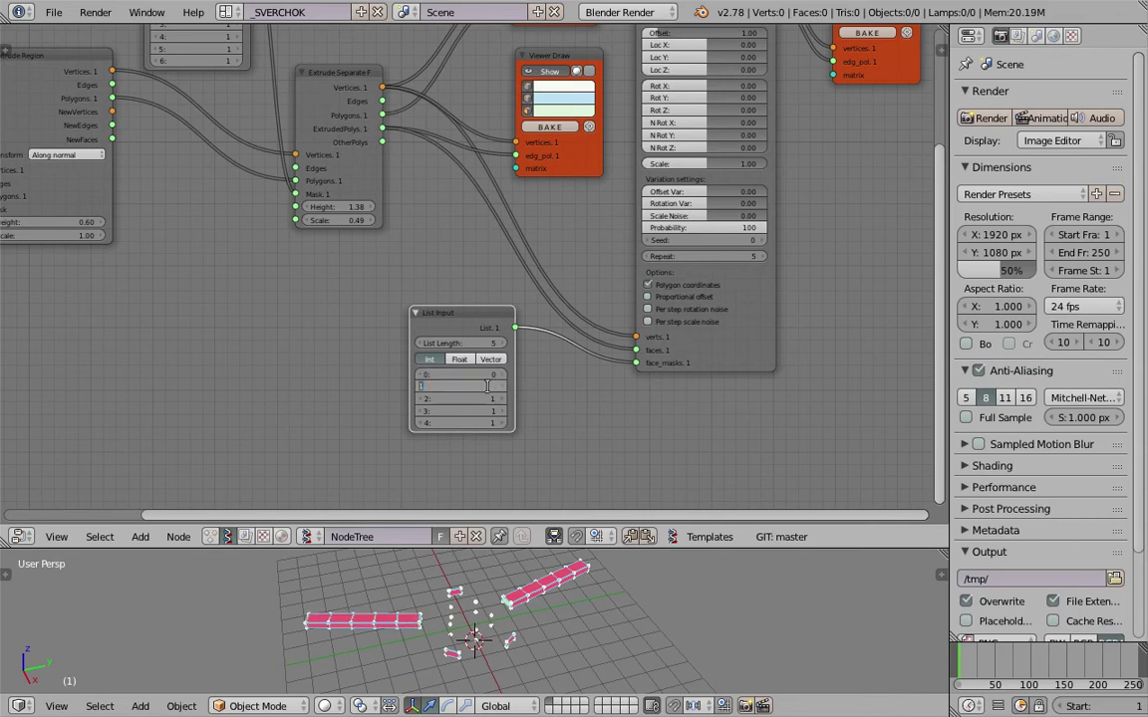
key("Tab")
type("0")
key("Return")
key("x")
Step: Search the Sverchok nodes for "range" and add a Range Int node near the face_masks input of MultiExtrude Alt
key("shift+a")
left_click(455, 326)
type("list ranlist rn")
key("ctrl+a")
type("range")
key("BackSpace")
key("BackSpace")
key("BackSpace")
key("BackSpace")
type("range")
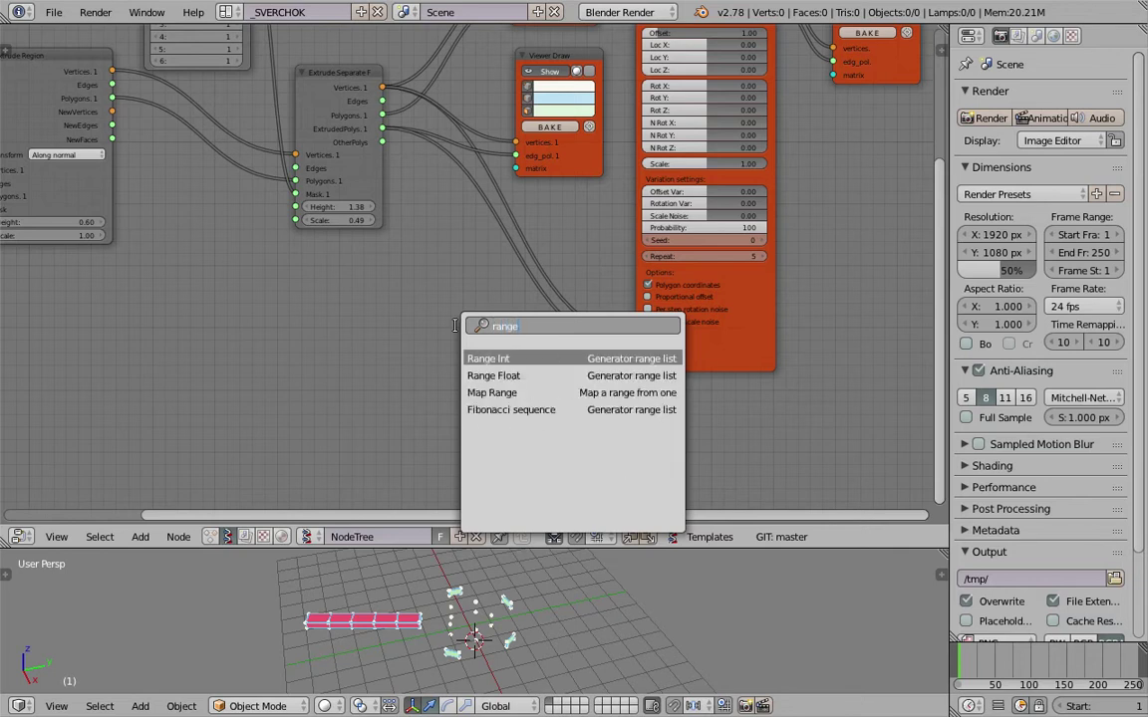
key("Return")
left_click(458, 327)
scroll(561, 375, "up", 3)
middle_click_drag(561, 375, 478, 306)
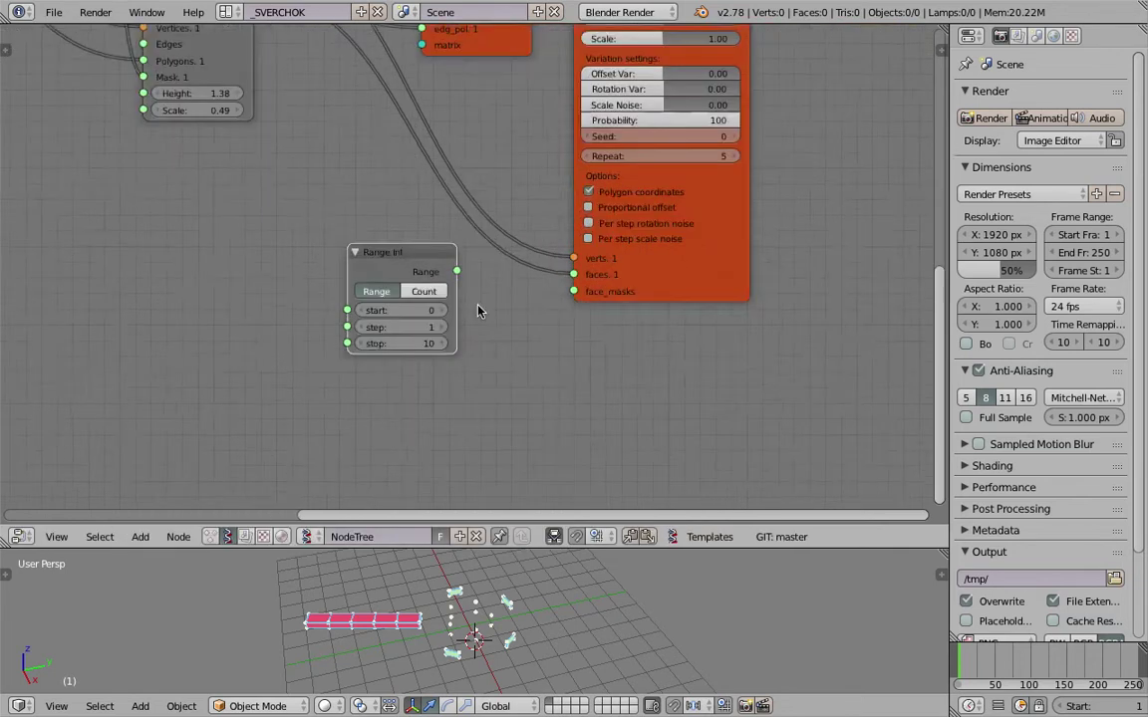
Step: Move the Range Int node away from MultiExtrude Alt, below the Extrude Separate Faces node
scroll(478, 312, "up", 1)
scroll(501, 304, "down", 2)
scroll(351, 198, "down", 1)
middle_click_drag(351, 199, 444, 306)
scroll(418, 293, "down", 1)
scroll(360, 249, "down", 1)
middle_click_drag(363, 251, 379, 279)
left_click_drag(482, 341, 400, 310)
scroll(466, 358, "up", 1)
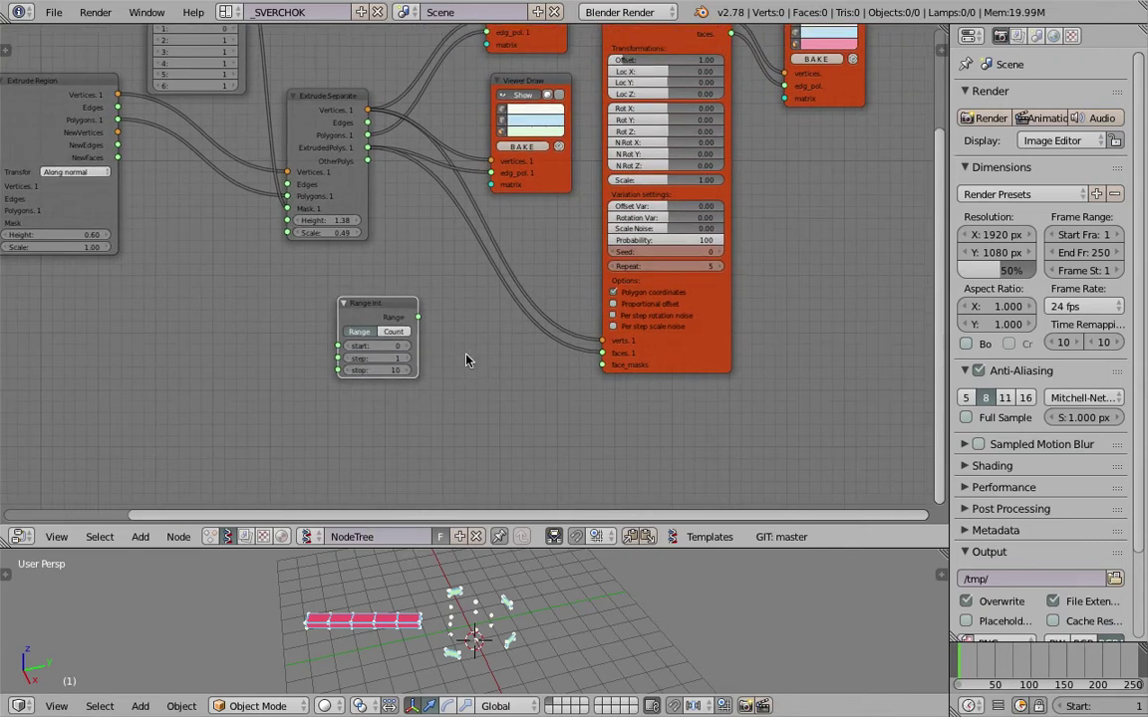
middle_click_drag(345, 270, 461, 376)
scroll(322, 105, "up", 4)
middle_click_drag(303, 131, 324, 234)
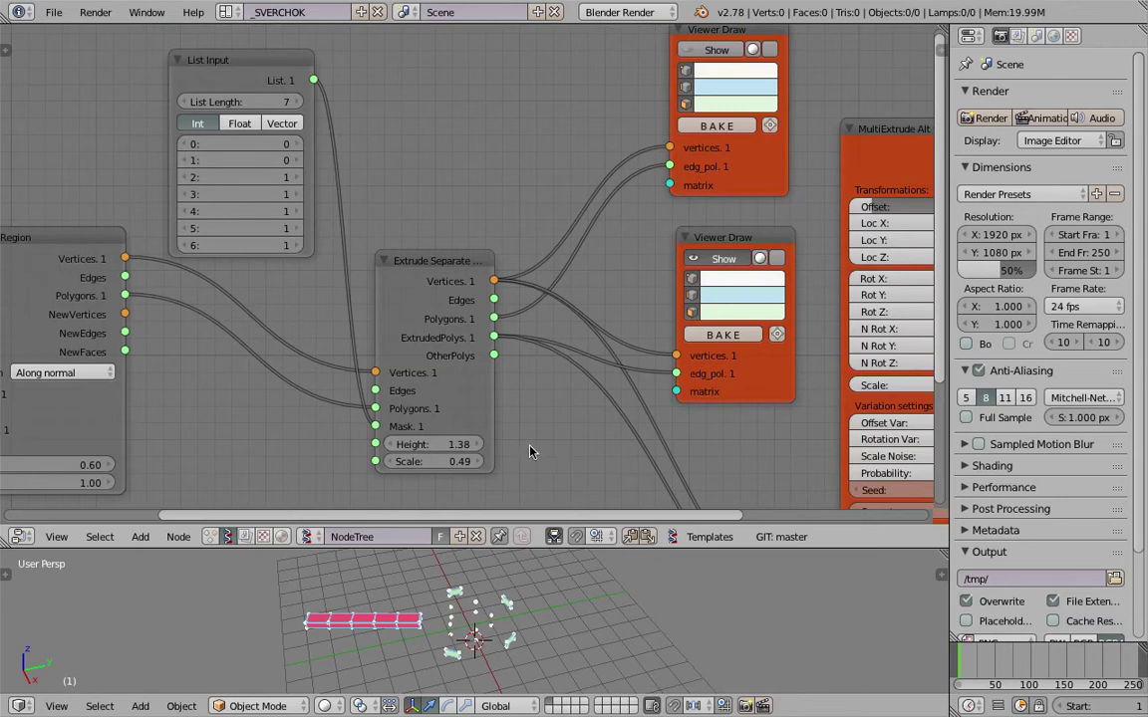
Step: Link the Range output of Range Int to the face_masks input of MultiExtrude Alt and set its stop value to 5
scroll(530, 449, "down", 3)
middle_click_drag(530, 449, 350, 264)
scroll(614, 480, "up", 3)
middle_click_drag(510, 399, 489, 354)
left_click_drag(318, 309, 591, 378)
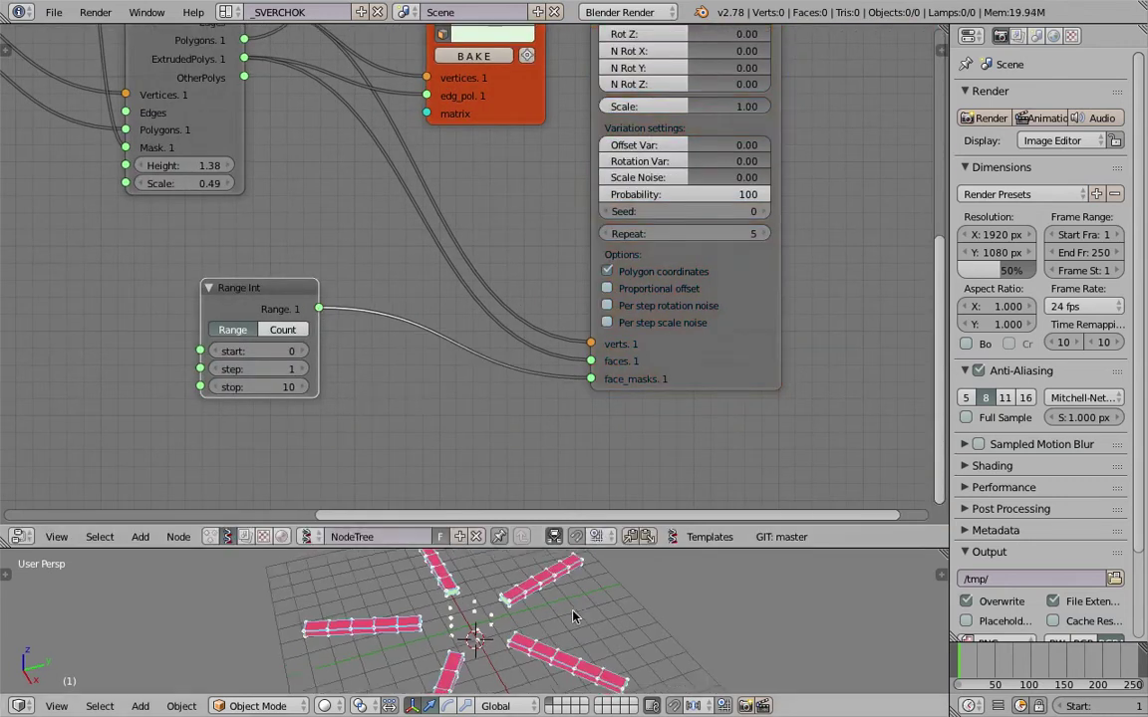
type("5")
key("Return")
Step: Move Range Int close to MultiExtrude Alt's face_masks input and add a List Length node ahead of it
scroll(369, 428, "down", 2)
middle_click_drag(383, 437, 411, 402)
left_click_drag(339, 299, 481, 364)
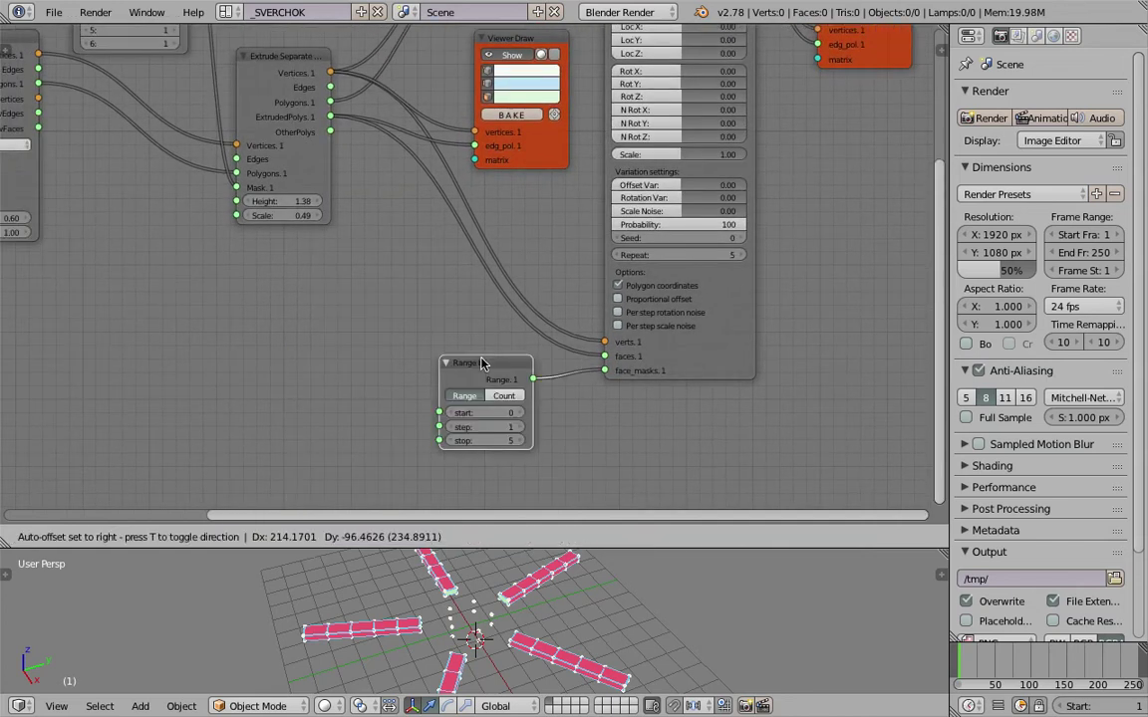
key("alt+space")
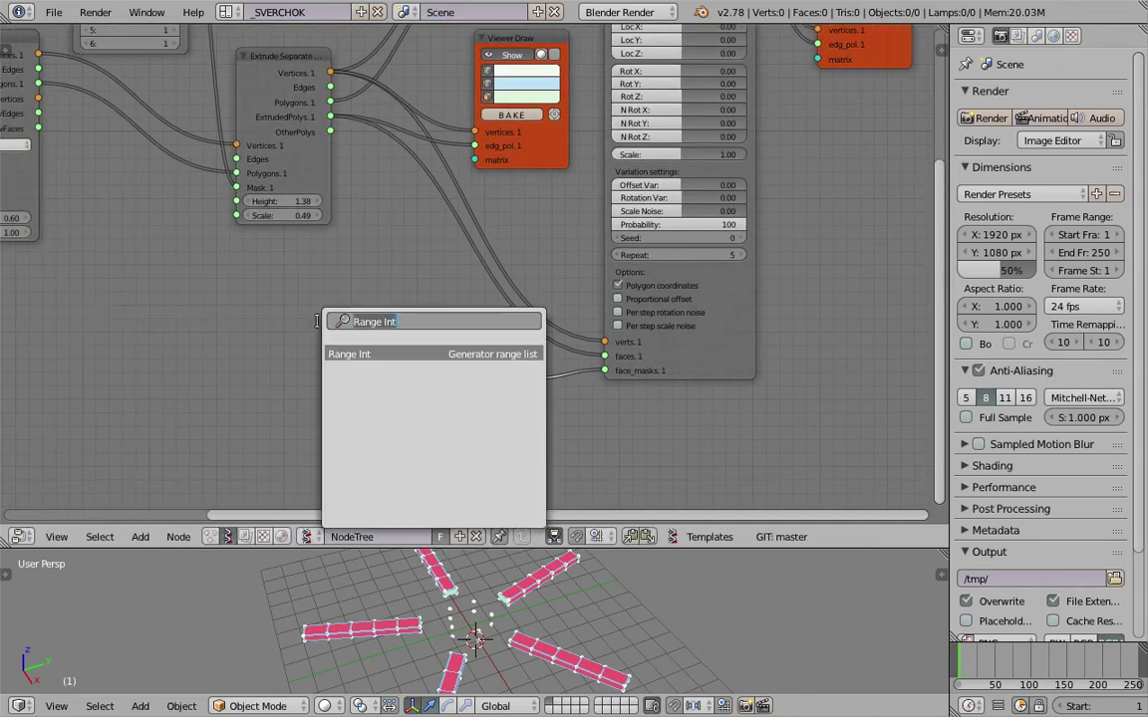
type("list")
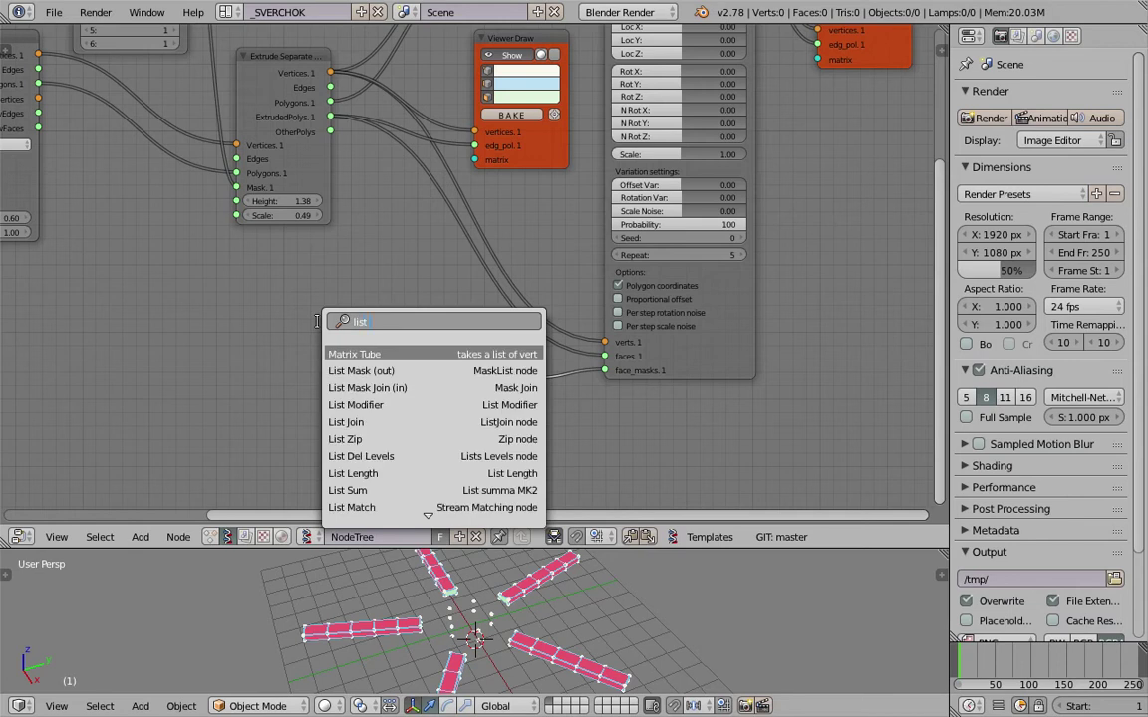
type(" ran")
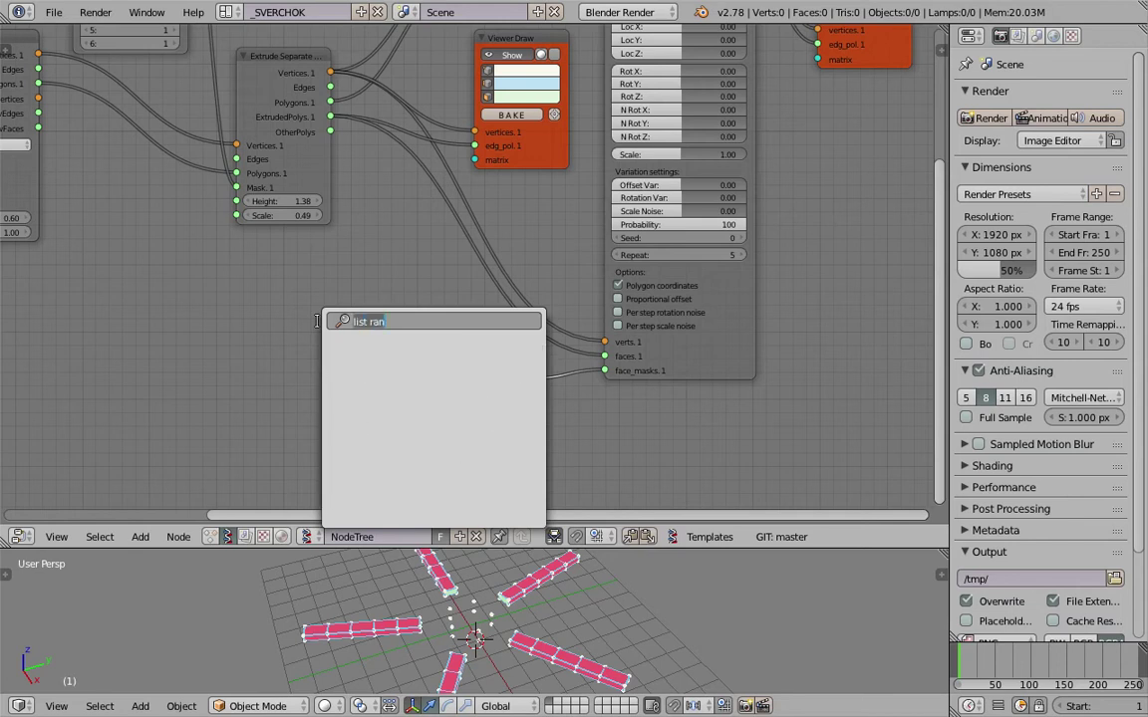
type("list l")
key("Return")
left_click(319, 322)
Step: Feed ExtrudedPolys into List Length, link its Length to Range Int's last input in Count mode, and save the file
left_click_drag(334, 119, 318, 379)
left_click_drag(347, 337, 317, 323)
left_click_drag(385, 332, 436, 441)
left_click(520, 398)
key("ctrl+s")
left_click(532, 421)
Step: Test the setup by raising the NGon's N Sides to 9 and beyond, and undo the change
middle_click_drag(528, 399, 540, 349)
scroll(539, 349, "down", 1)
middle_click_drag(264, 282, 517, 290)
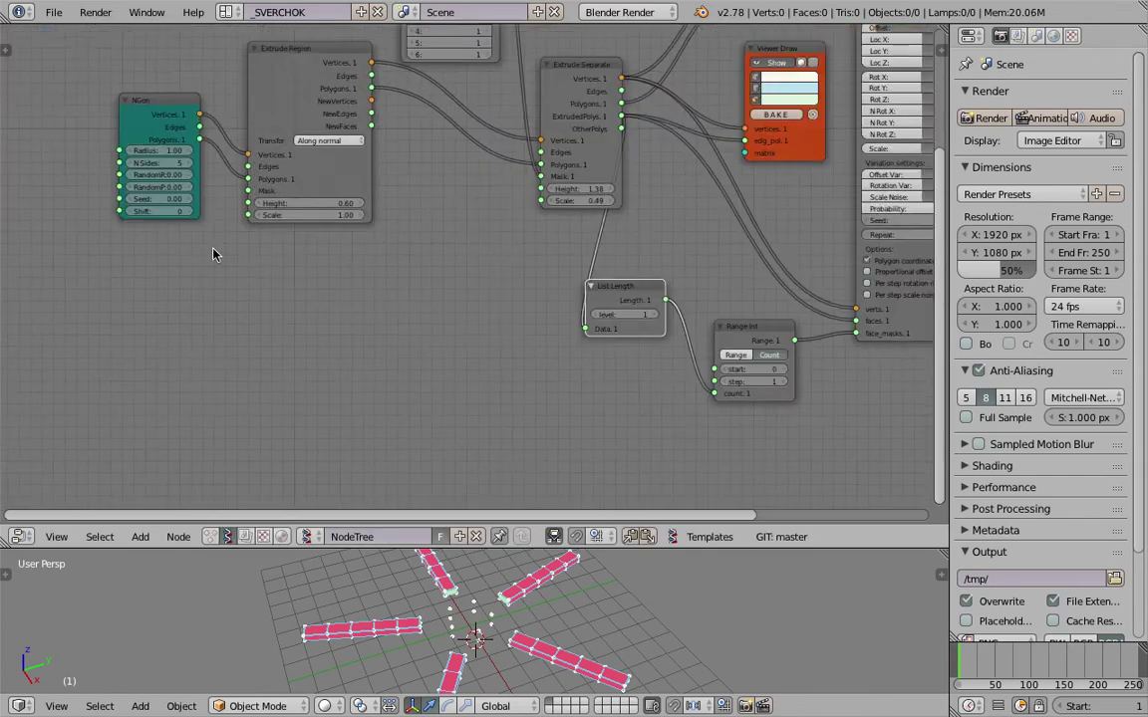
middle_click_drag(215, 254, 276, 244)
middle_click_drag(504, 631, 511, 640)
scroll(269, 231, "up", 3)
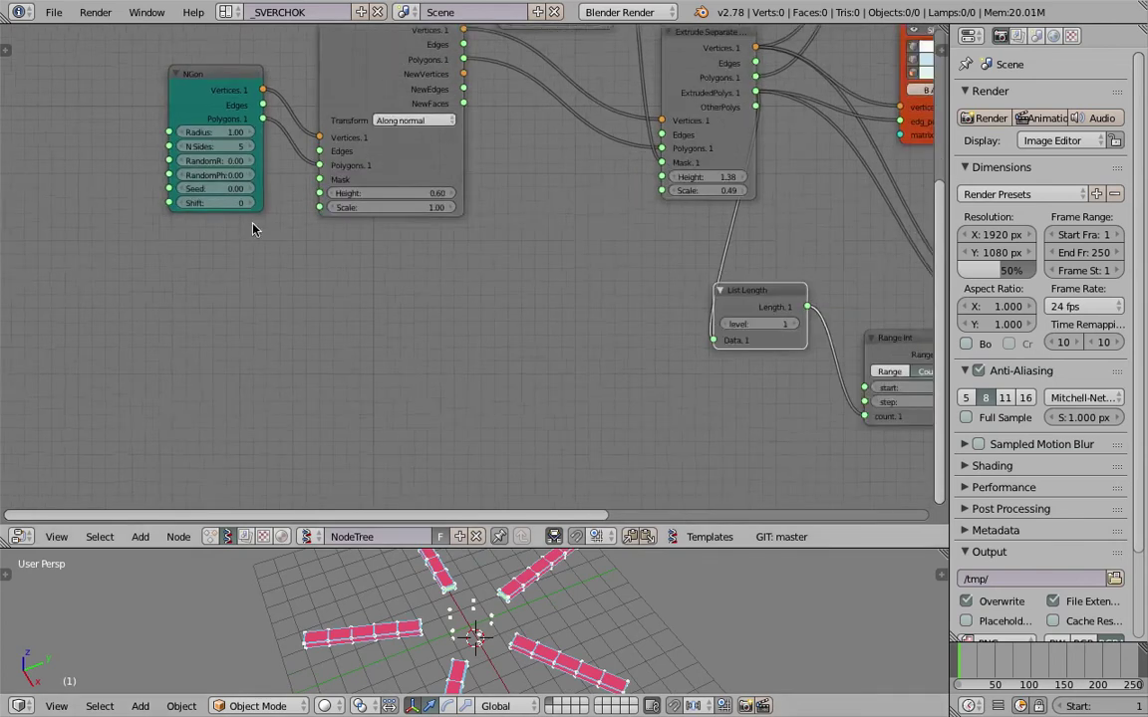
left_click(232, 138)
left_click(232, 137)
left_click(232, 137)
left_click(232, 138)
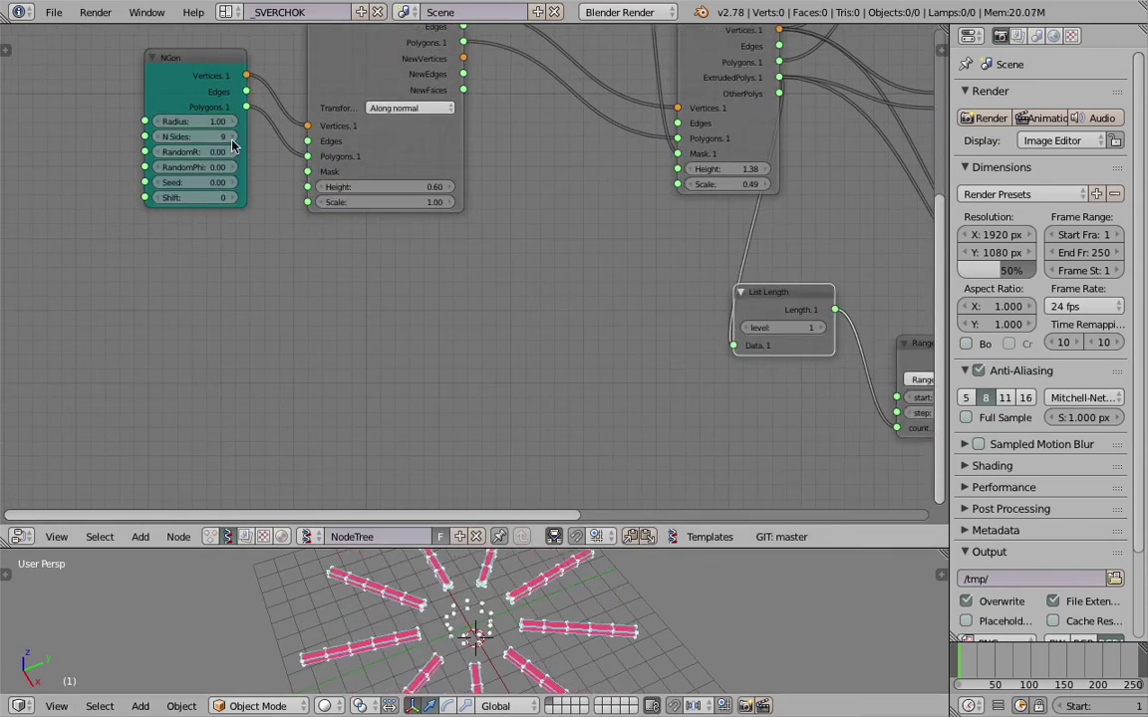
left_click(232, 137)
left_click(232, 137)
key("ctrl+z")
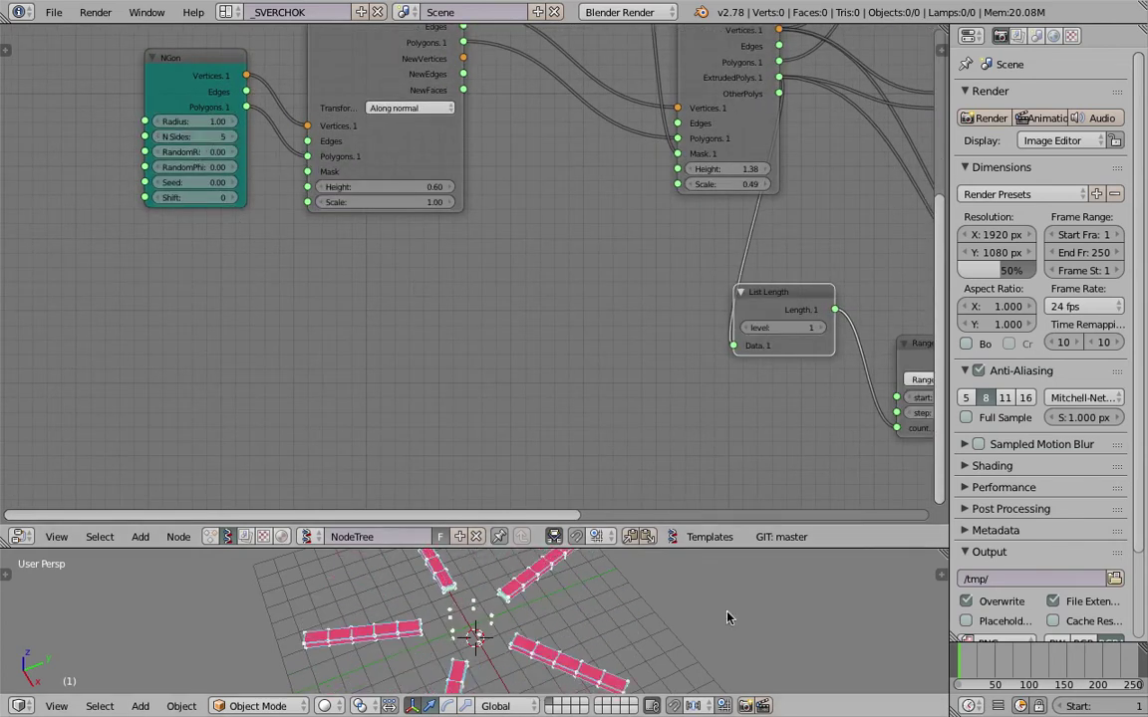
Step: Nudge the Range Int node slightly up and enlarge the 3D view area
middle_click_drag(728, 614, 721, 598)
middle_click_drag(827, 315, 333, 299)
left_click_drag(466, 341, 473, 326)
middle_click_drag(432, 272, 338, 304)
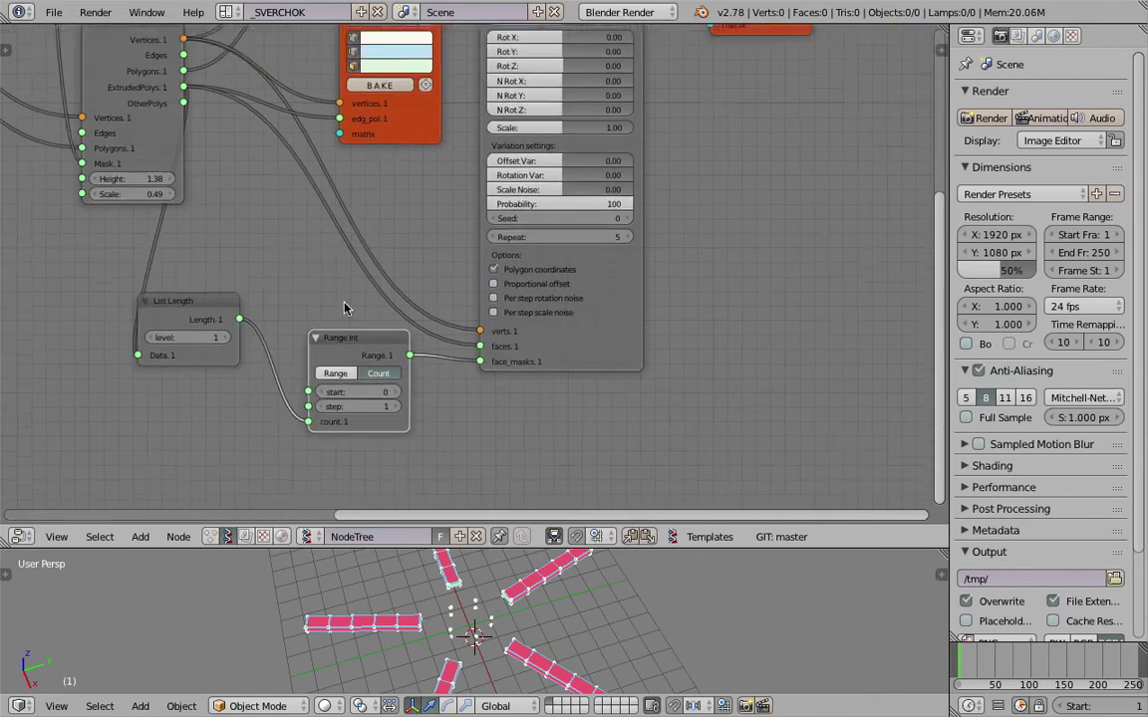
middle_click_drag(368, 263, 293, 337)
middle_click_drag(567, 570, 569, 550)
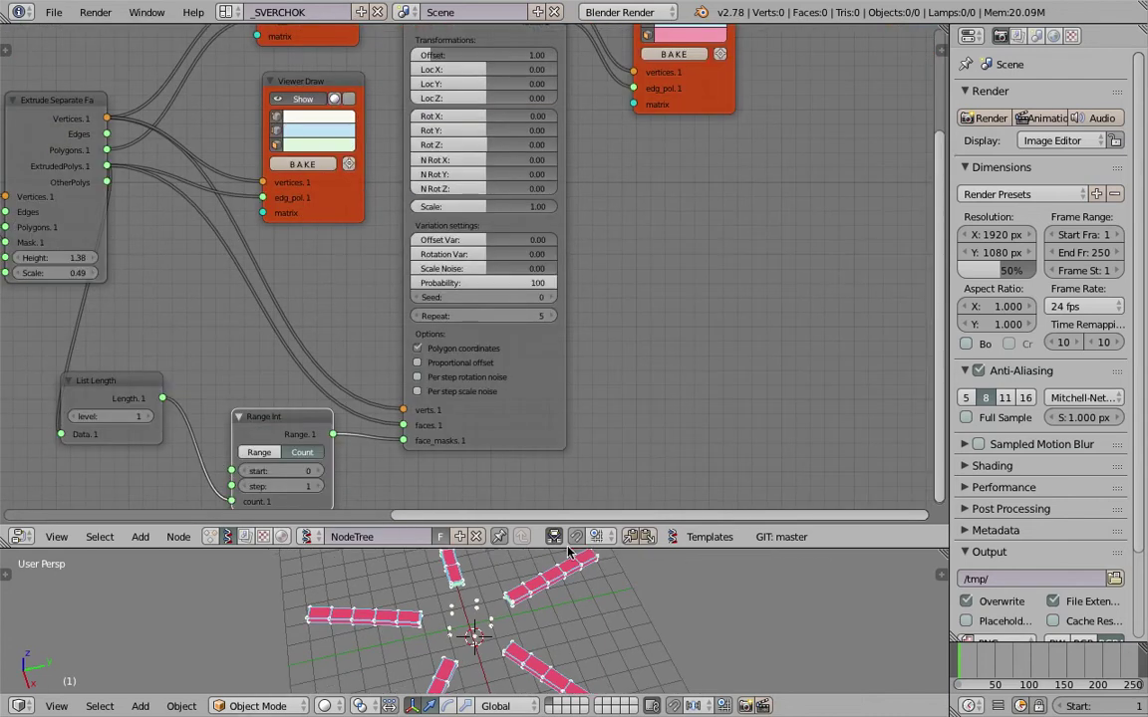
left_click_drag(569, 549, 564, 430)
Step: Turn on Show on the topmost Viewer Draw to display the full Extrude Separate Faces result, and save the file
middle_click_drag(438, 133, 490, 209)
middle_click_drag(426, 192, 470, 299)
scroll(462, 295, "down", 2)
middle_click_drag(402, 271, 424, 256)
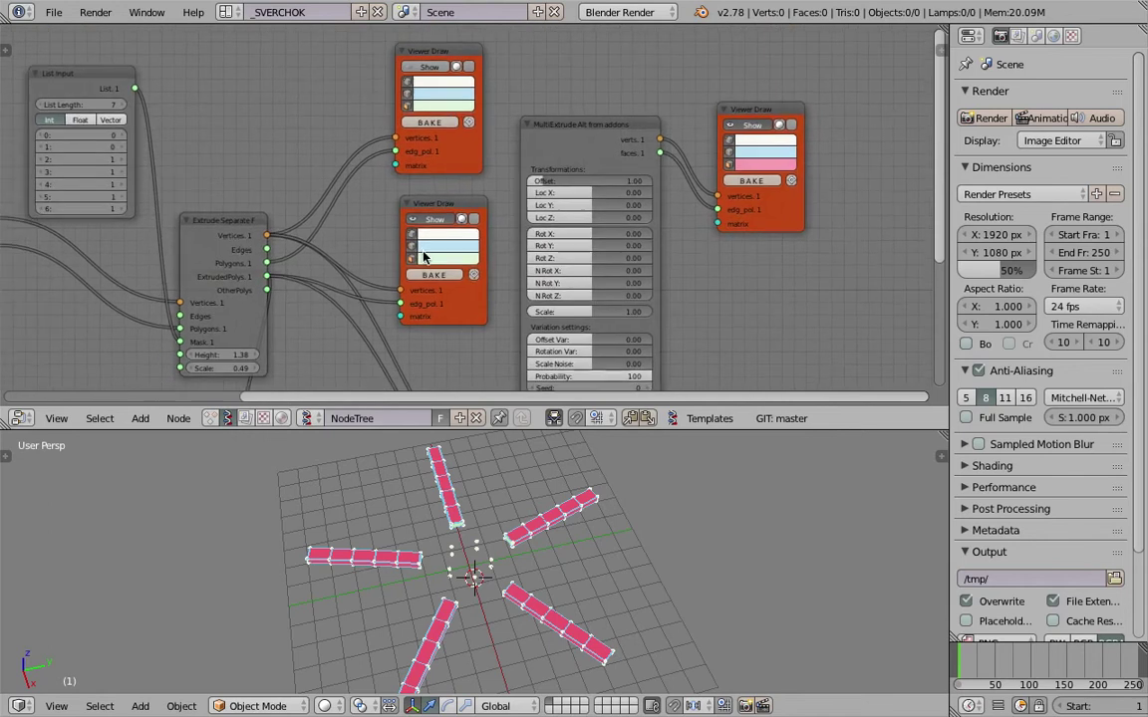
left_click(417, 66)
left_click(418, 65)
left_click(417, 66)
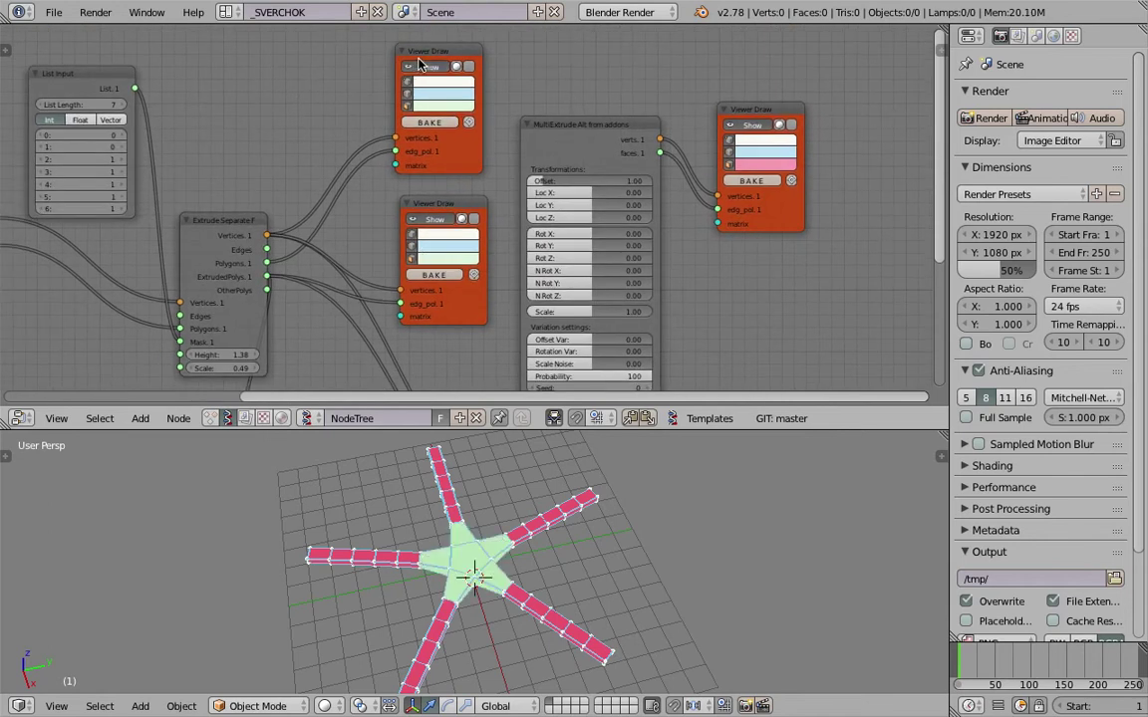
key("ctrl+s")
mouse_move(576, 572)
middle_mouse_down()
mouse_move(590, 599)
mouse_move(537, 621)
mouse_move(494, 613)
mouse_move(540, 615)
middle_mouse_up()
left_click(590, 598)
key("ctrl+s")
left_click(540, 615)
Step: Move the pink Viewer Draw and the MultiExtrude Alt node further away from the other nodes
scroll(586, 276, "up", 1)
middle_click_drag(586, 276, 423, 217)
middle_click_drag(538, 562, 566, 543)
scroll(558, 554, "up", 1)
middle_click_drag(580, 261, 577, 244)
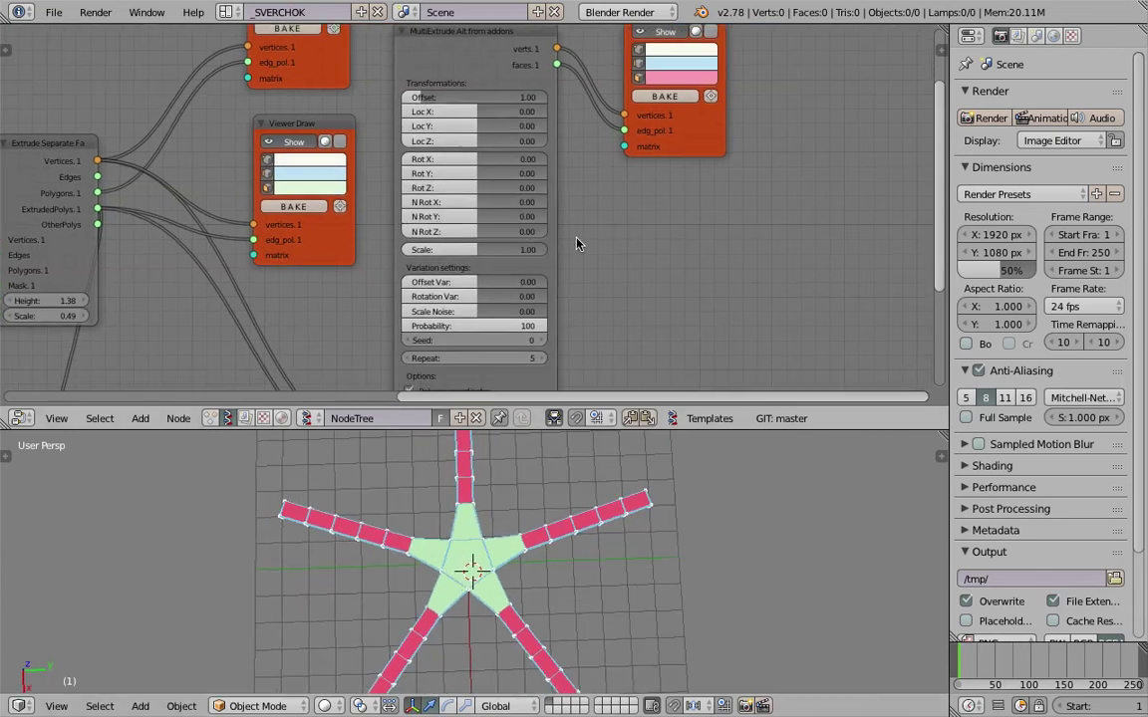
left_click_drag(712, 153, 770, 179)
left_click_drag(429, 49, 452, 55)
Step: Set the Offset of MultiExtrude Alt to 2.08 and its Scale to 1.36
mouse_move(483, 103)
left_mouse_down()
mouse_move(509, 102)
mouse_move(498, 102)
left_mouse_up()
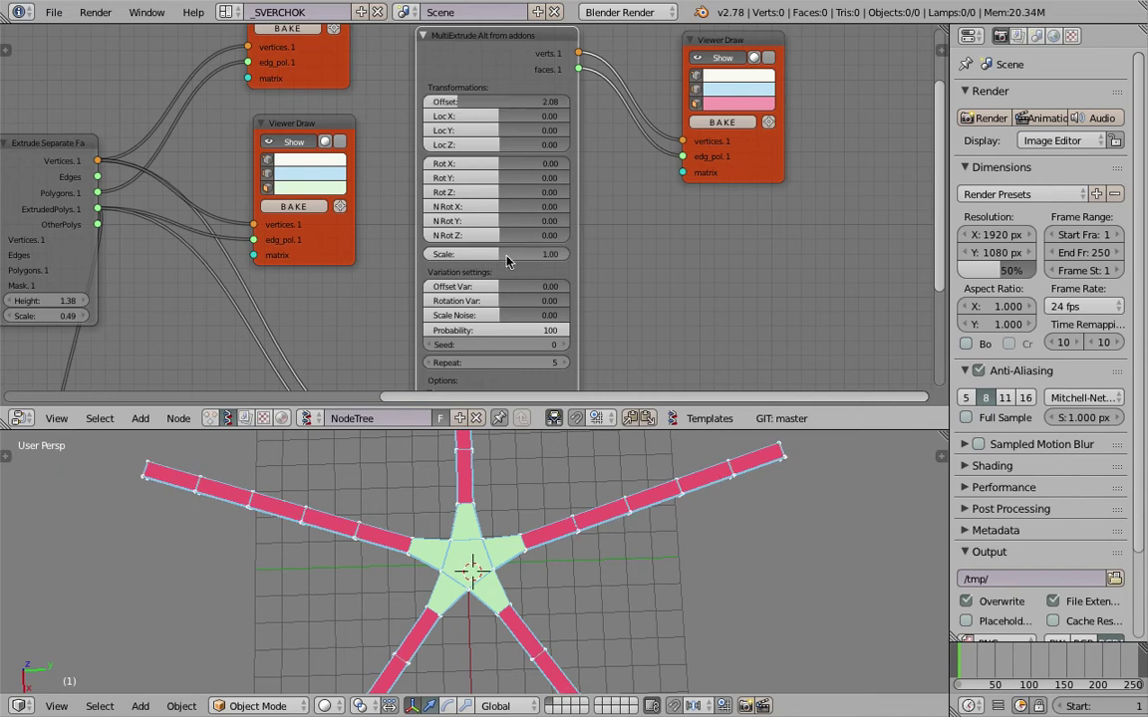
left_click_drag(473, 254, 548, 254)
scroll(678, 569, "down", 4)
middle_click_drag(678, 569, 558, 486)
scroll(505, 520, "up", 3)
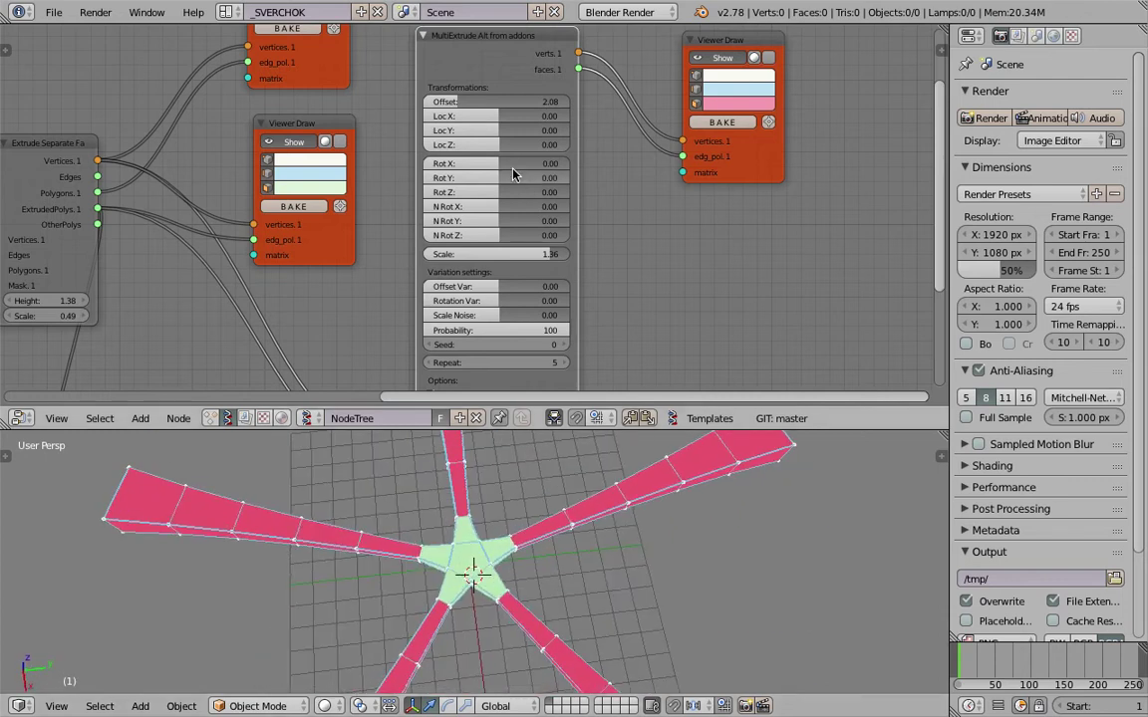
Step: Examine the star body and the joints with its widening arms from several angles and distances
scroll(551, 541, "up", 1)
middle_click_drag(554, 543, 610, 581)
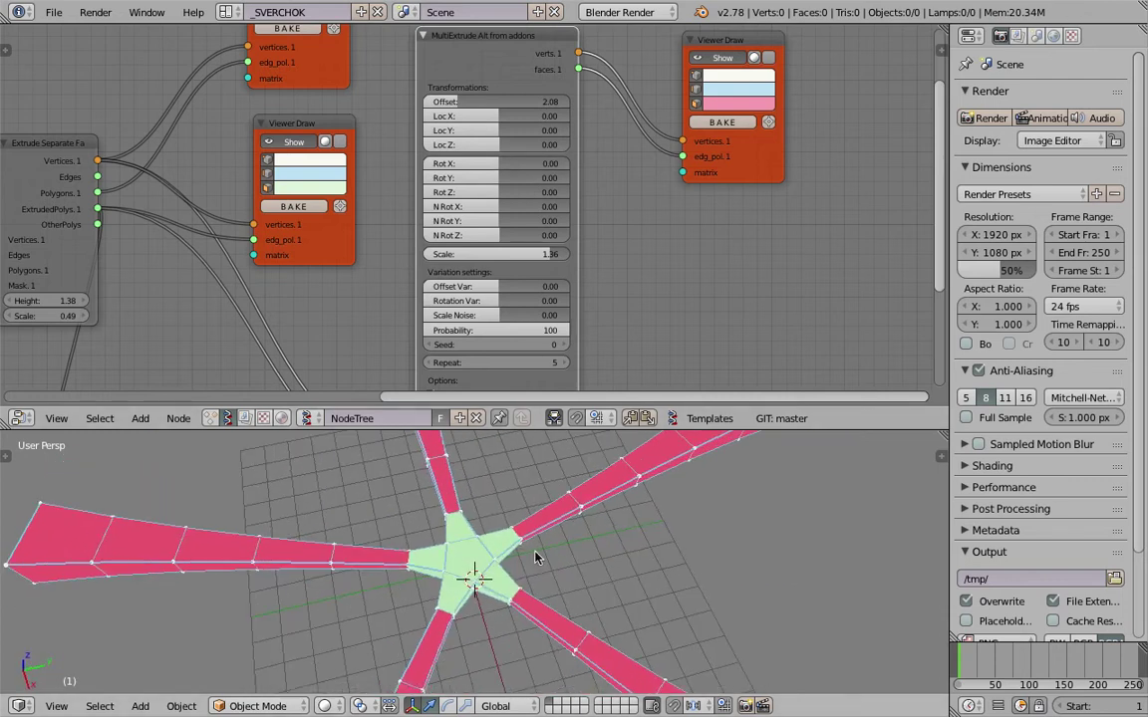
scroll(497, 541, "up", 4)
middle_click_drag(497, 541, 600, 484)
scroll(543, 528, "down", 3)
middle_click_drag(543, 528, 469, 555)
scroll(425, 549, "down", 2)
scroll(515, 553, "up", 3)
scroll(483, 326, "up", 1)
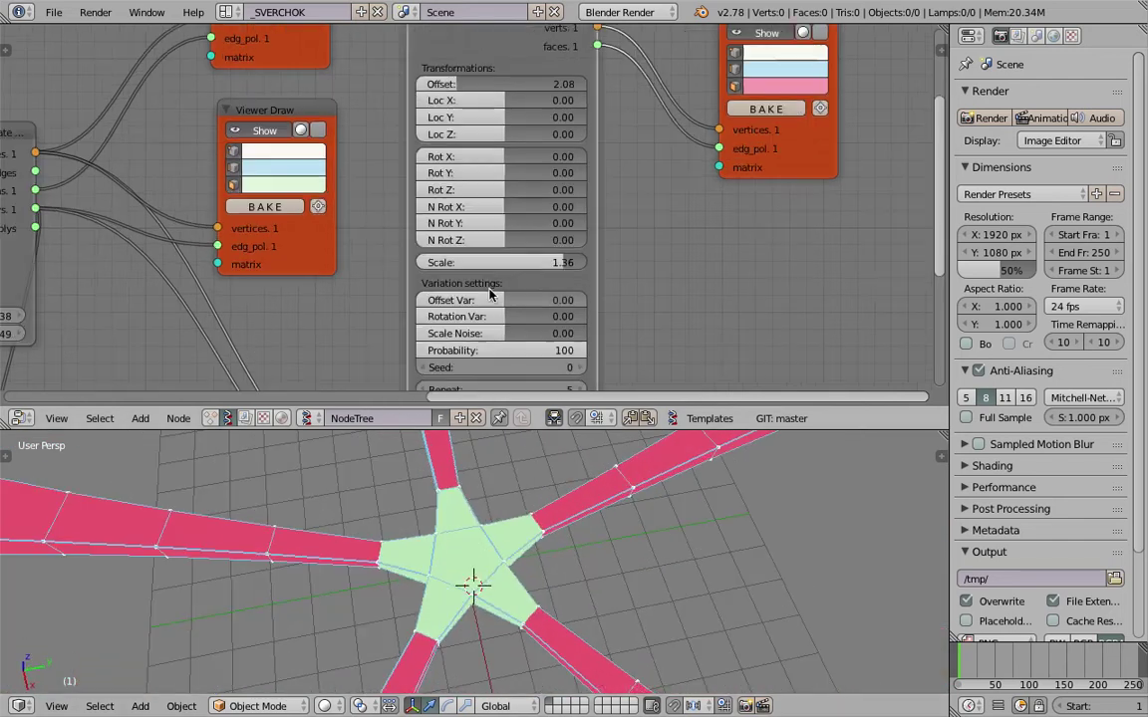
Step: Set the Scale of MultiExtrude Alt to 1.27 and view the whole star shape
left_click_drag(561, 262, 547, 262)
middle_click_drag(690, 301, 693, 263)
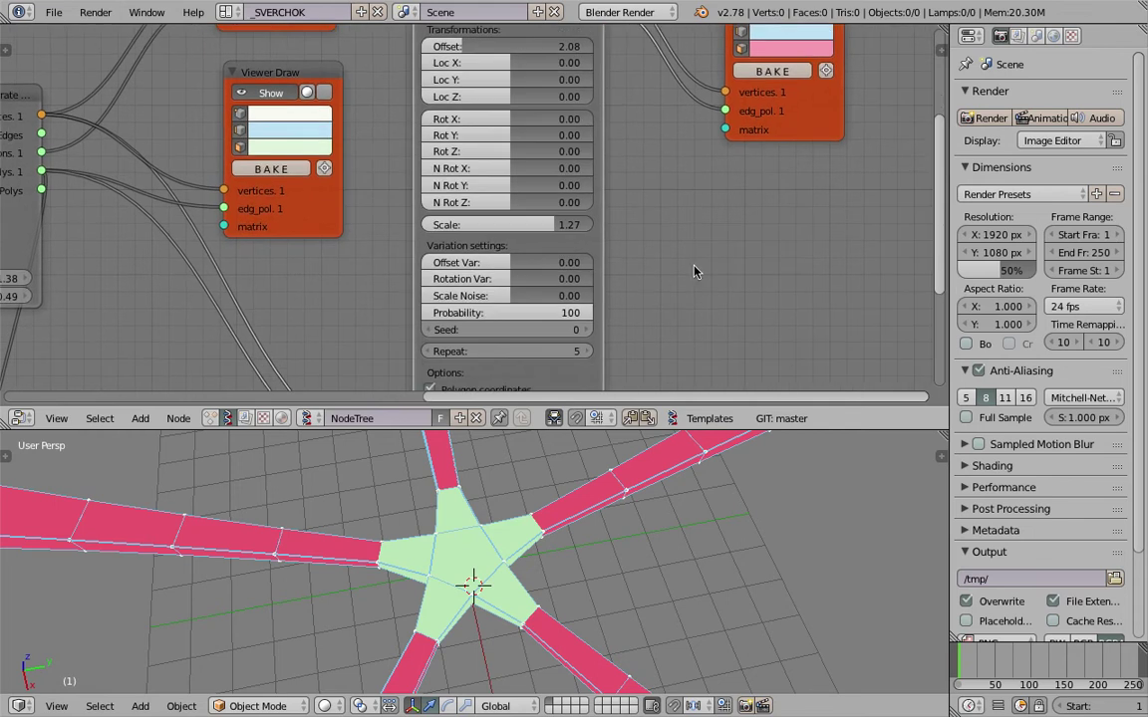
middle_click_drag(527, 253, 527, 227)
scroll(658, 576, "down", 4)
middle_click_drag(659, 576, 627, 581)
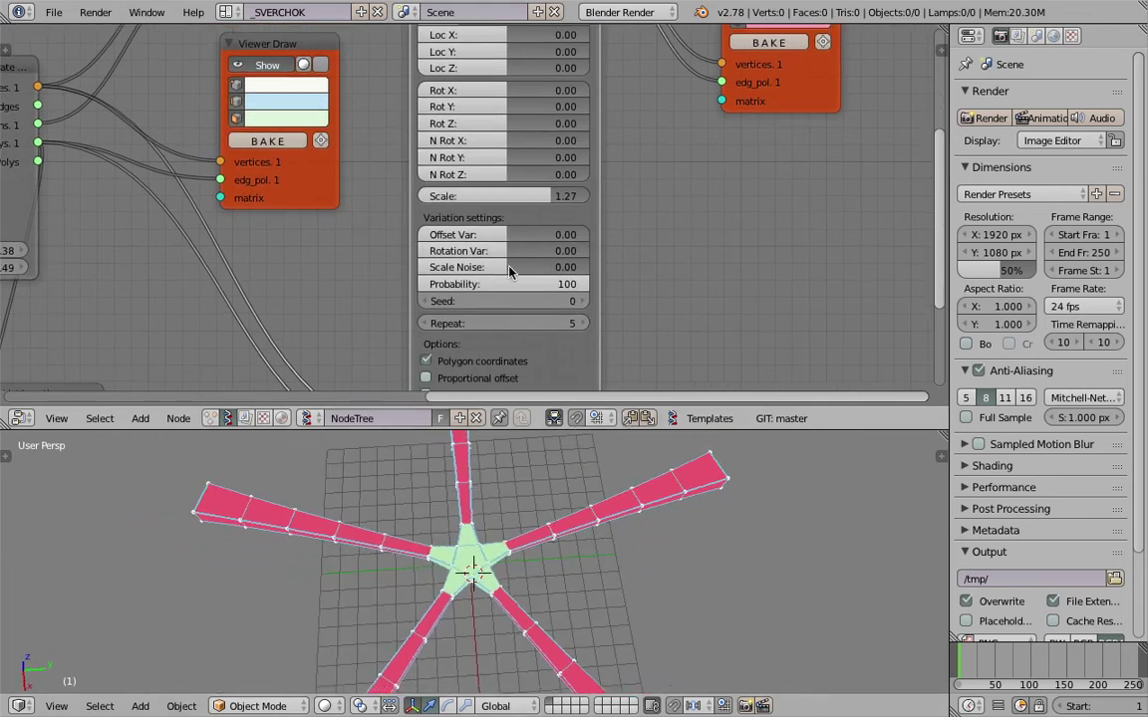
Step: Set the Rotation Var of MultiExtrude Alt to 0.51, its Scale Noise to 0.30 and its Seed to 41
left_click_drag(509, 270, 548, 251)
left_click_drag(512, 300, 543, 300)
middle_click_drag(577, 314, 579, 237)
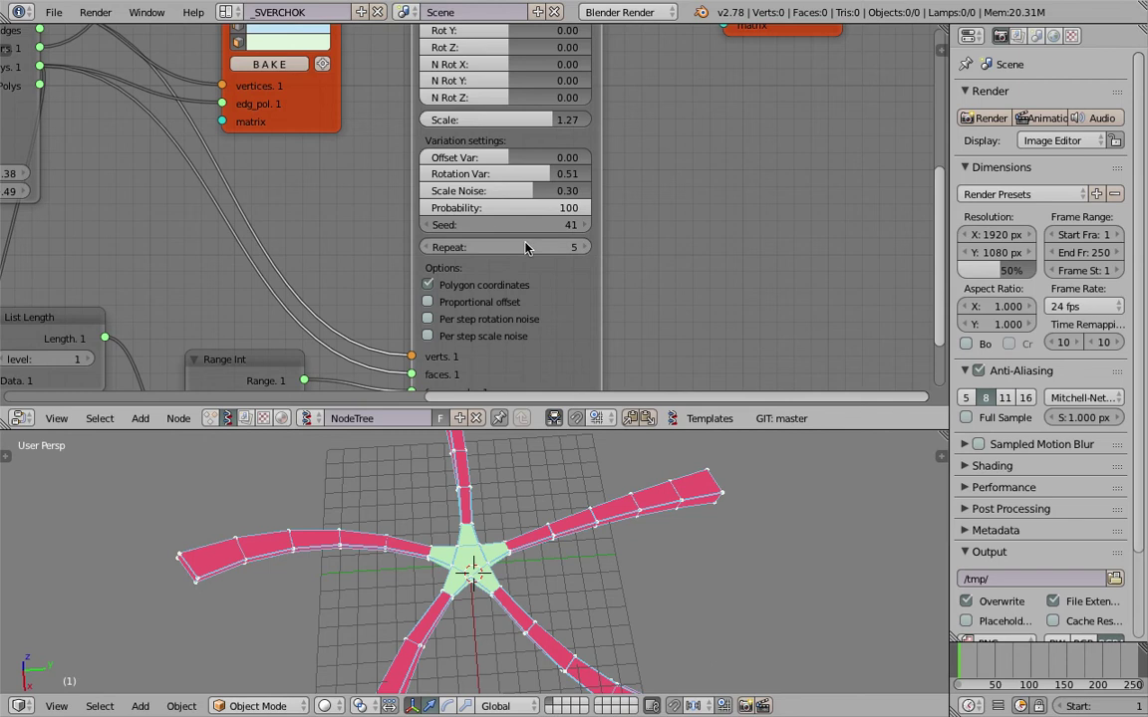
Step: Try a Repeat of 7 and Proportional offset on MultiExtrude Alt, and enable Per step scale noise
mouse_move(515, 246)
left_mouse_down()
mouse_move(543, 247)
mouse_move(517, 246)
left_mouse_up()
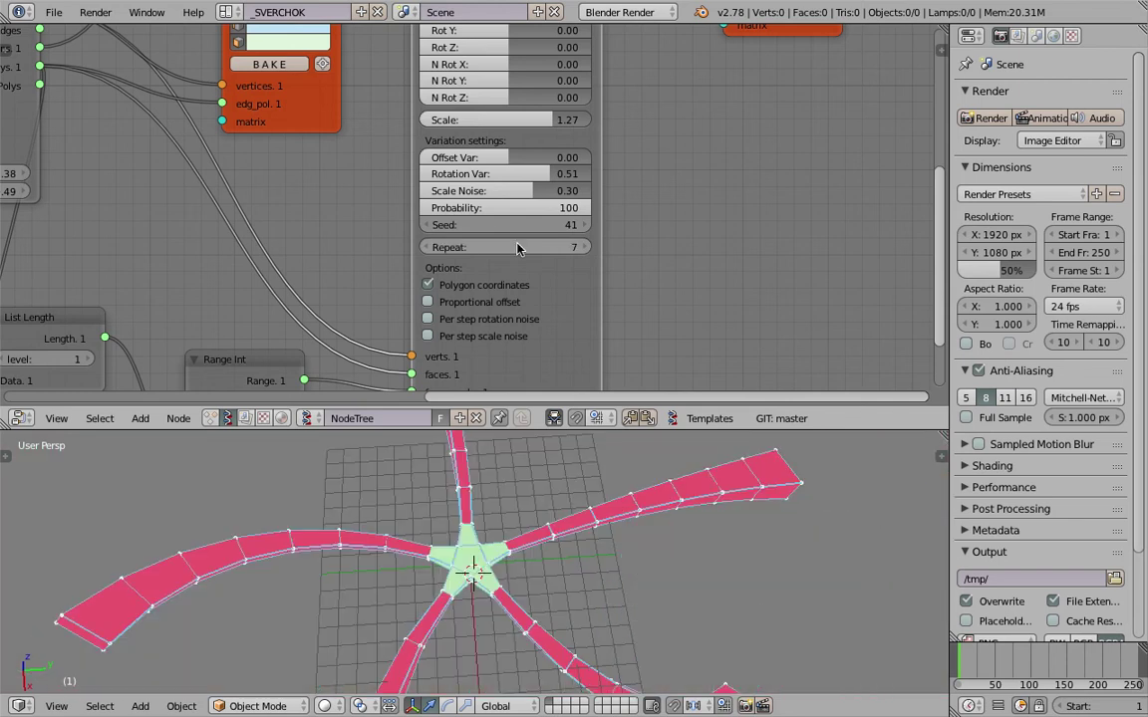
key("Return")
left_click(513, 303)
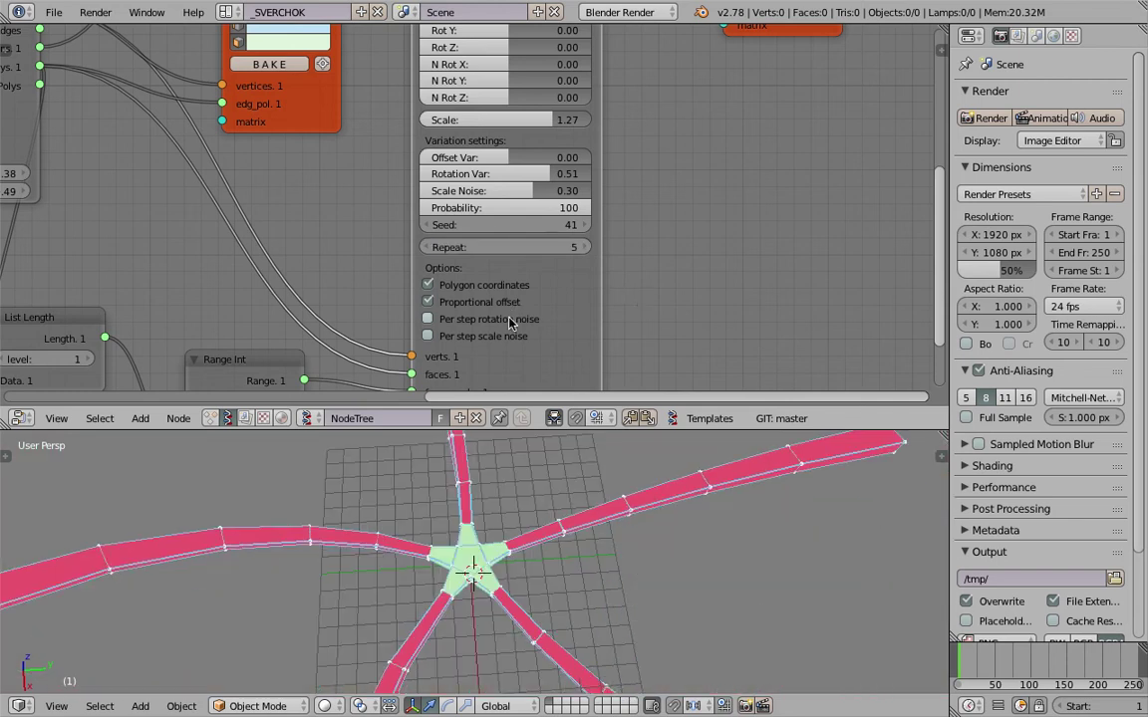
left_click(507, 303)
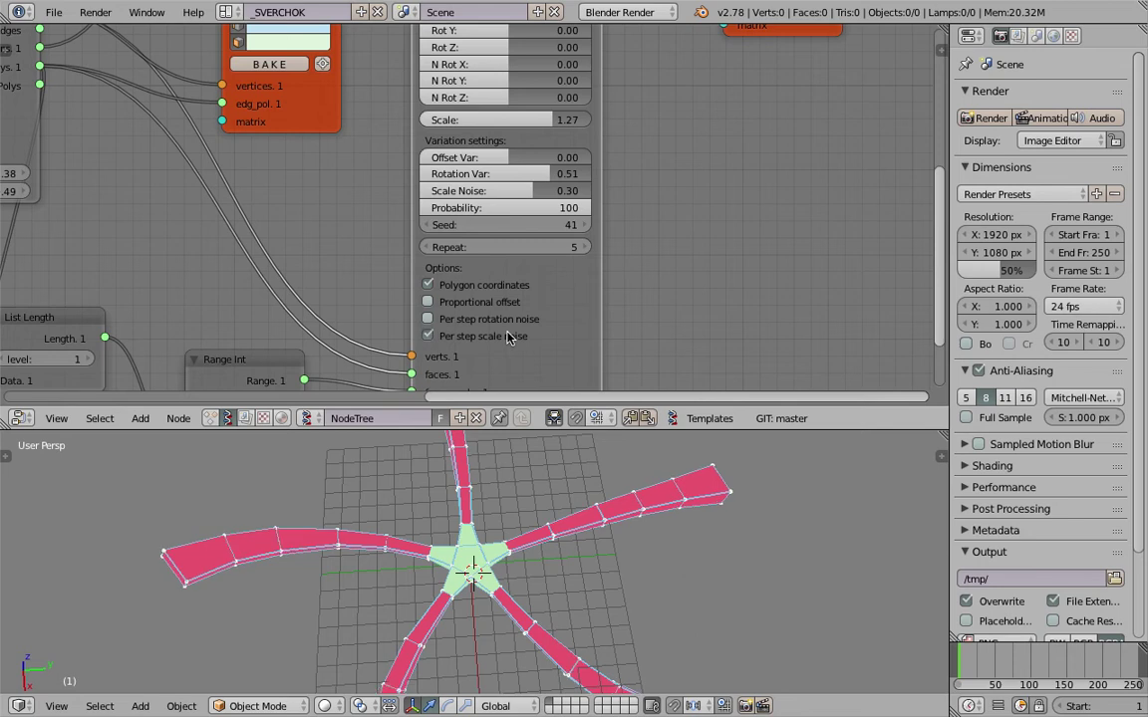
Step: View the bent arms from a lower angle and save the blend file over the existing one
middle_click_drag(635, 583, 546, 558)
key("ctrl+s")
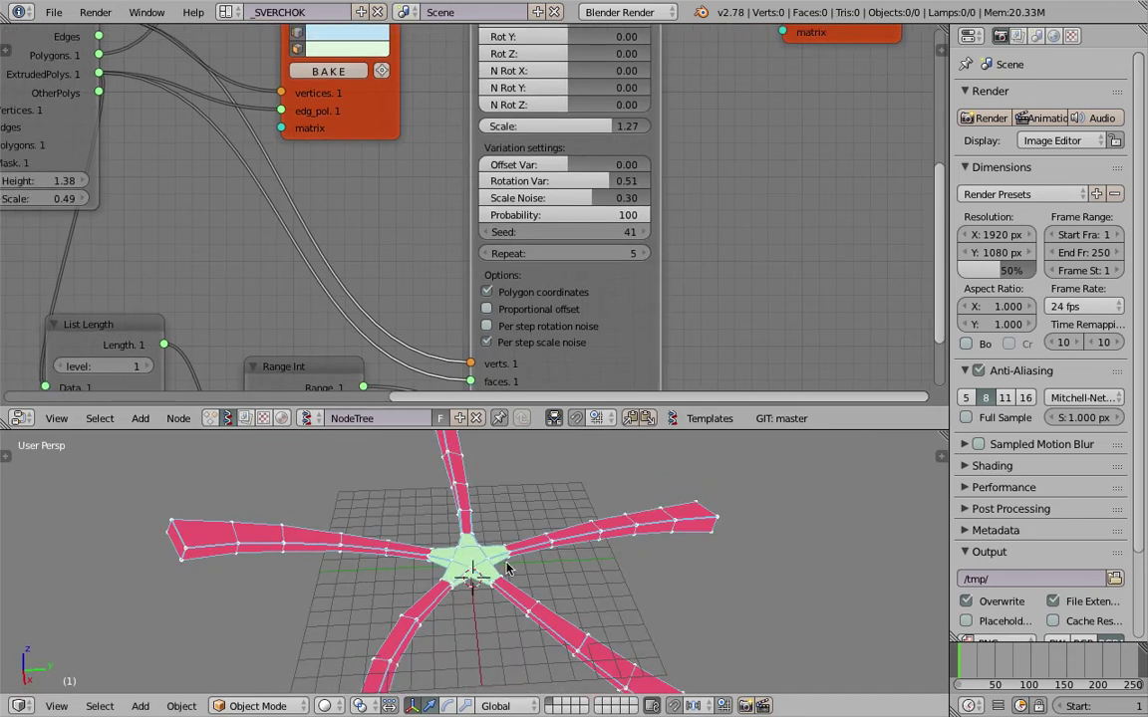
key("ctrl+s")
left_click(623, 595)
key("ctrl+s")
left_click(633, 597)
Step: Set the Height of Extrude Separate Faces to 2.73 and its Scale to 0.91, and save the file
middle_click_drag(338, 272, 535, 251)
middle_click_drag(313, 172, 460, 330)
left_click_drag(413, 322, 444, 322)
mouse_move(418, 340)
left_mouse_down()
mouse_move(454, 340)
mouse_move(432, 340)
left_mouse_up()
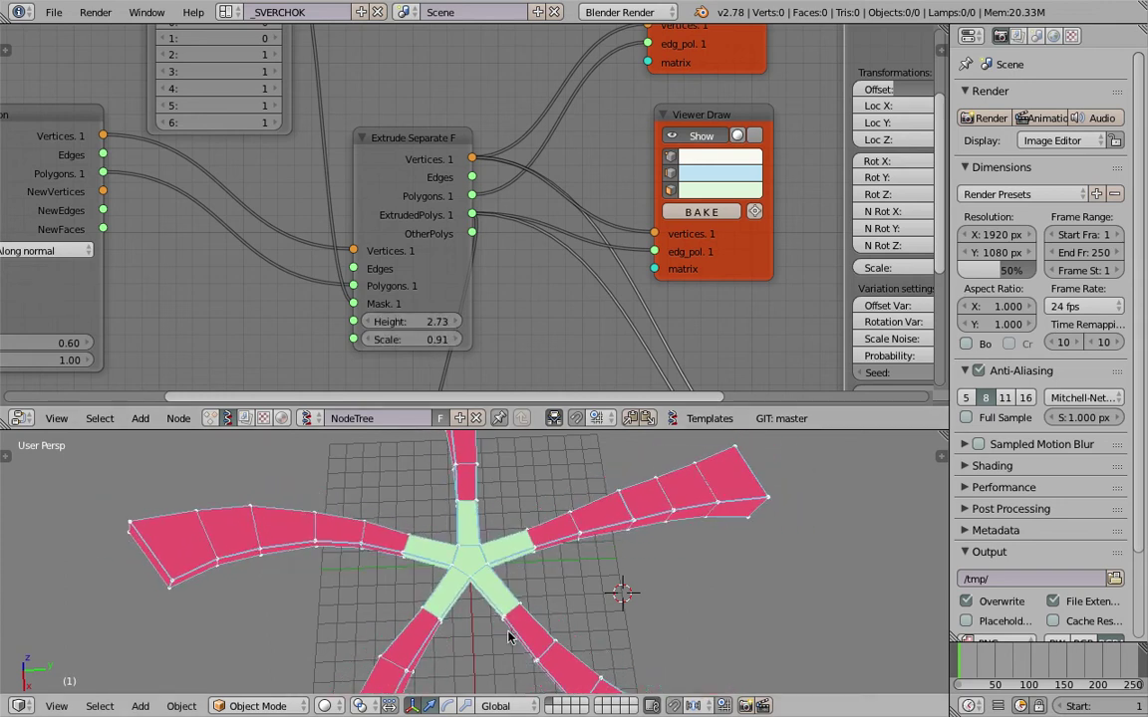
scroll(492, 610, "down", 4)
middle_click_drag(493, 610, 535, 569)
middle_click_drag(517, 525, 440, 584)
key("ctrl+s")
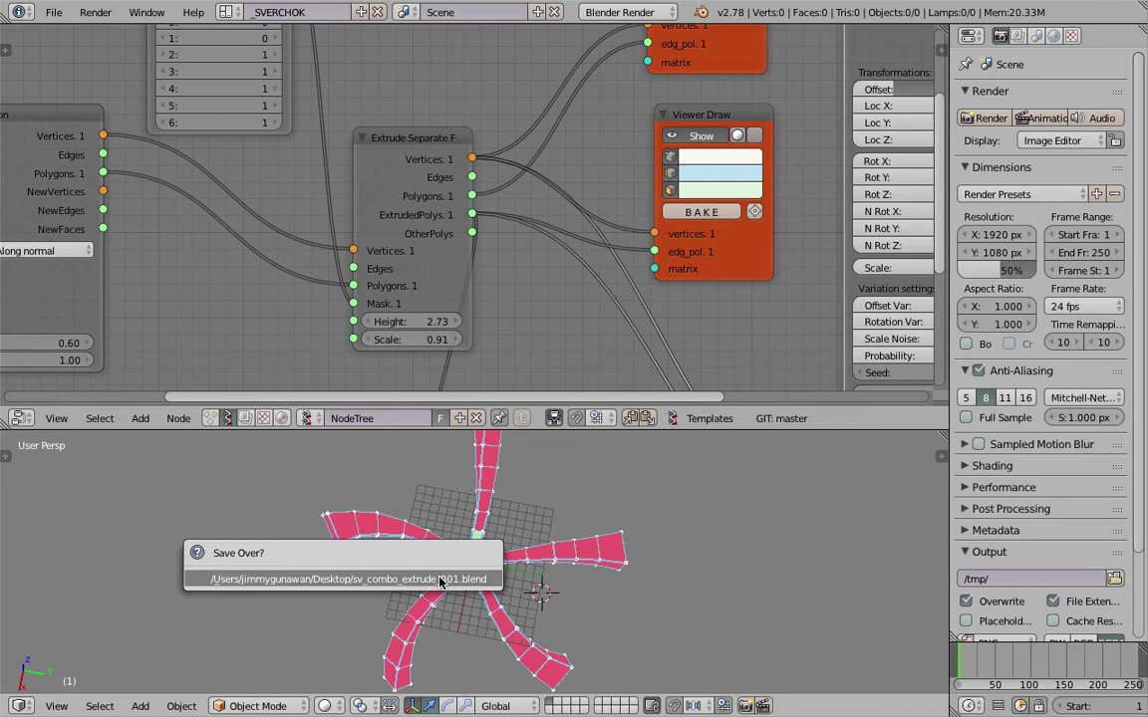
left_click(441, 584)
Step: Save the file and set the Height of the Extrude Region node to 1.00
middle_click_drag(144, 220, 429, 190)
left_click_drag(287, 182, 316, 211)
key("ctrl+s")
left_click(317, 211)
left_click_drag(326, 342, 373, 342)
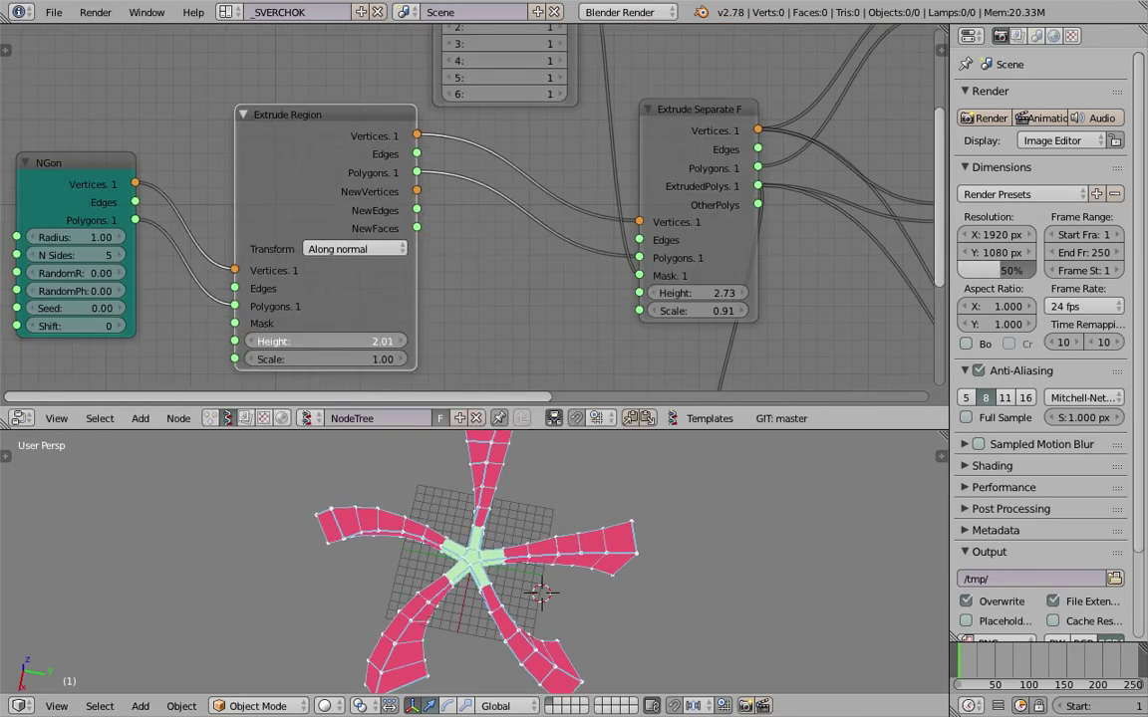
type("1")
key("Return")
middle_click_drag(441, 339, 503, 310)
middle_click_drag(375, 218, 469, 216)
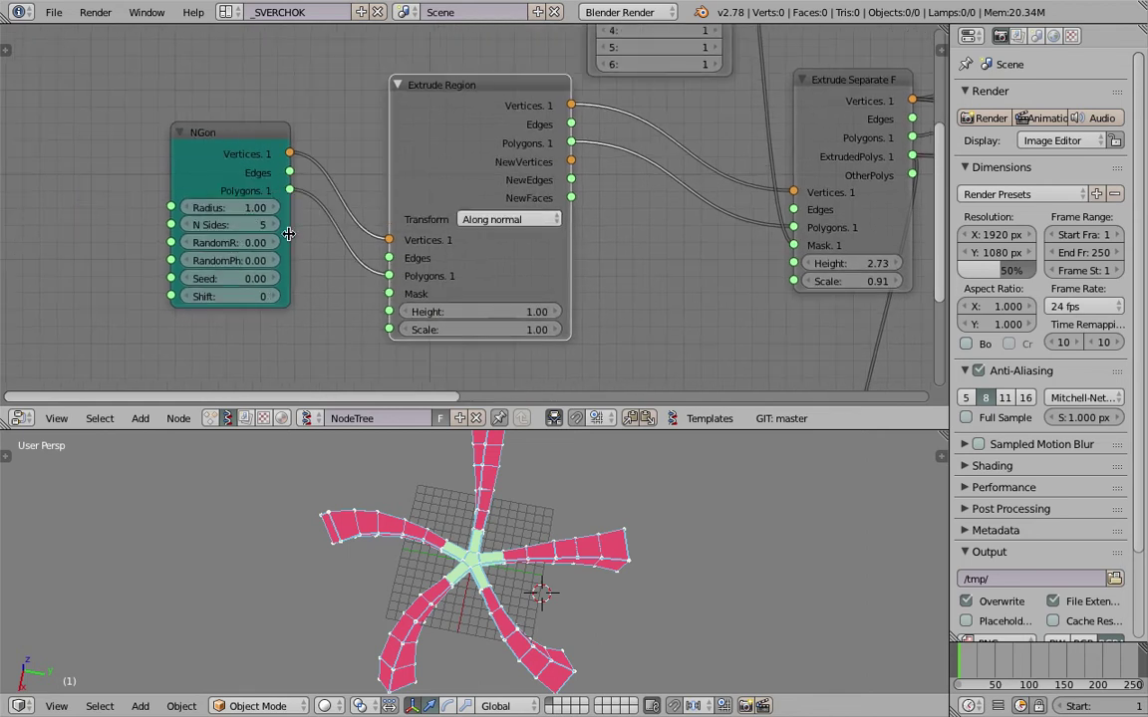
Step: Set the NGon's Radius to 1.51 and its N Sides to 10
mouse_move(227, 207)
left_mouse_down()
mouse_move(319, 207)
mouse_move(241, 207)
left_mouse_up()
middle_click_drag(423, 534, 481, 466)
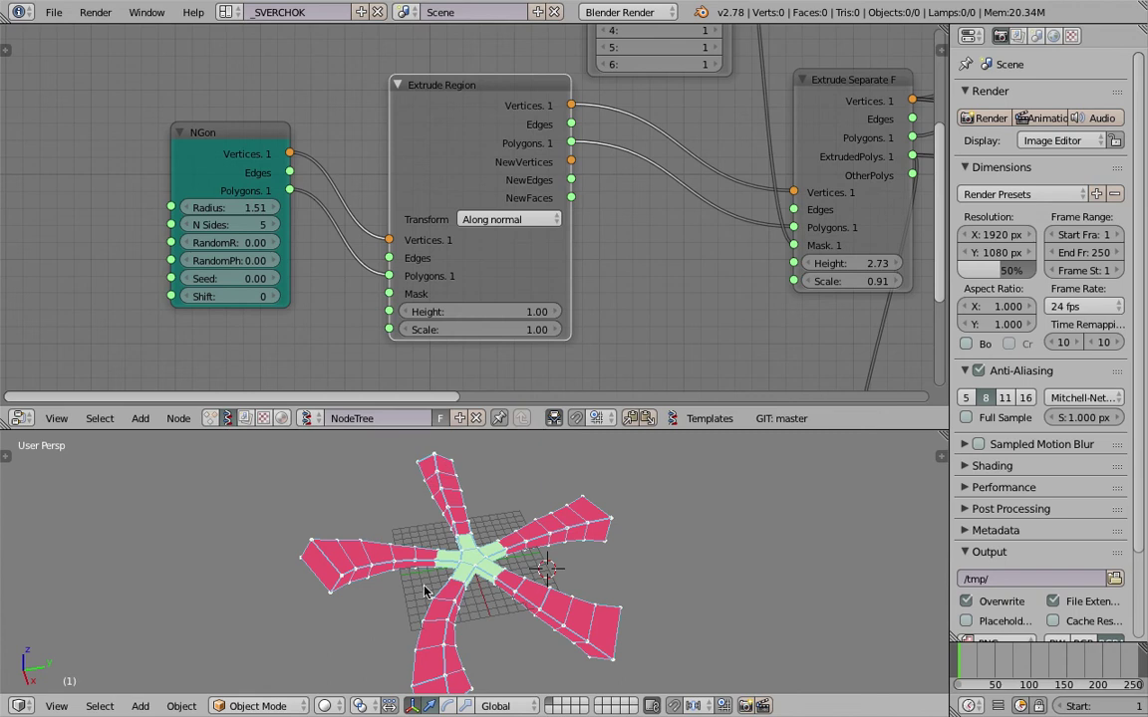
left_click_drag(227, 225, 252, 225)
middle_click_drag(451, 515, 474, 595)
scroll(474, 595, "up", 4)
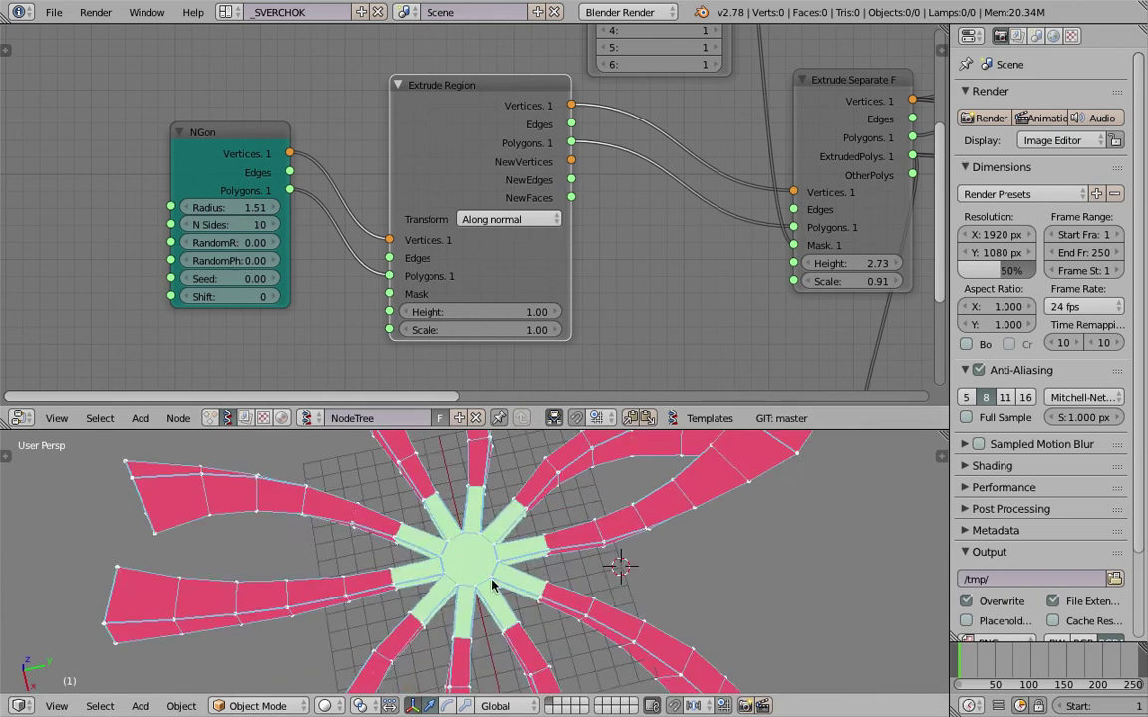
Step: Try 12 sides on the NGon and reduce its N Sides to 7
mouse_move(226, 225)
left_mouse_down()
mouse_move(256, 226)
mouse_move(236, 225)
left_mouse_up()
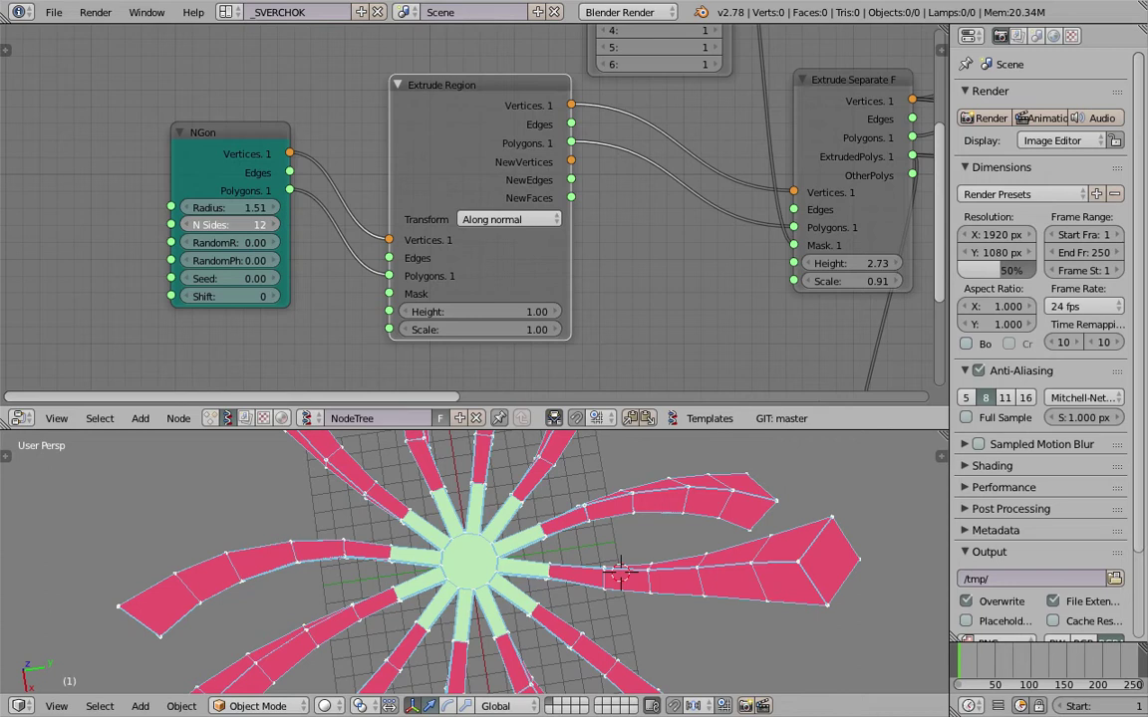
middle_click_drag(526, 557, 605, 495)
left_click_drag(238, 229, 214, 229)
middle_click_drag(597, 530, 625, 525)
scroll(704, 300, "down", 5)
Step: Hide the pink Viewer Draw of MultiExtrude Alt and inspect the star body on its own
middle_click_drag(704, 300, 441, 268)
middle_click_drag(546, 454, 446, 663)
middle_click_drag(583, 350, 506, 357)
middle_click_drag(669, 316, 579, 342)
middle_click_drag(625, 436, 627, 450)
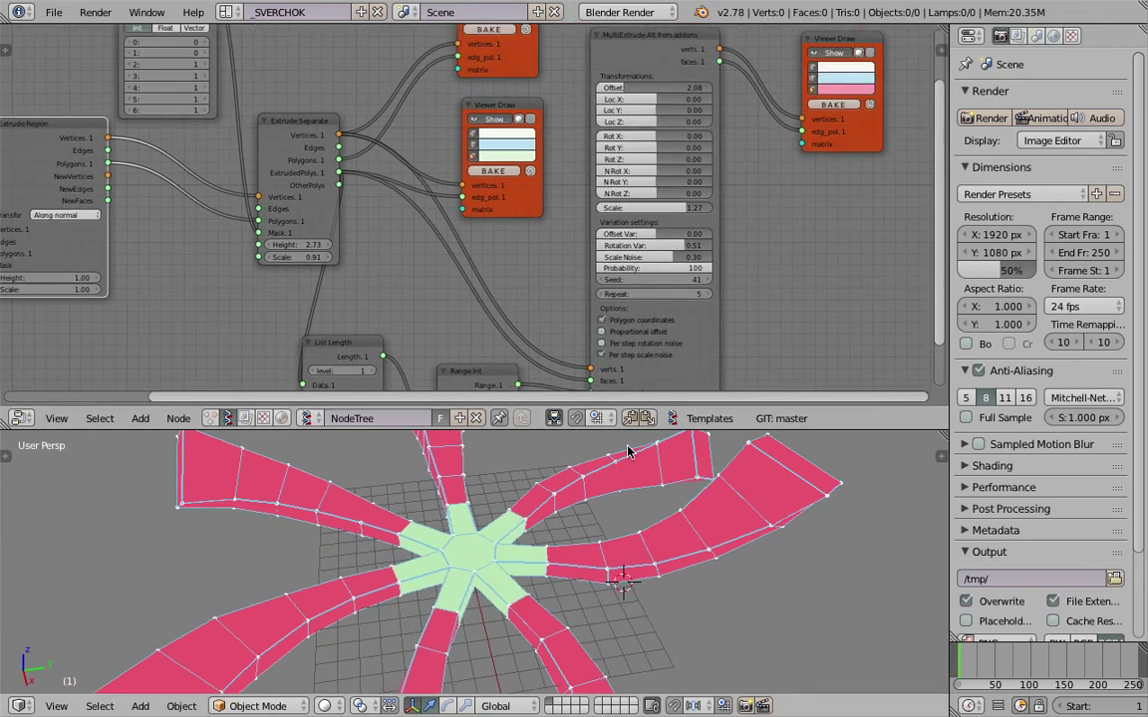
middle_click_drag(777, 167, 670, 196)
left_click(717, 82)
middle_click_drag(477, 553, 543, 513)
scroll(517, 579, "up", 3)
middle_click_drag(518, 579, 484, 574)
middle_click_drag(420, 609, 535, 574)
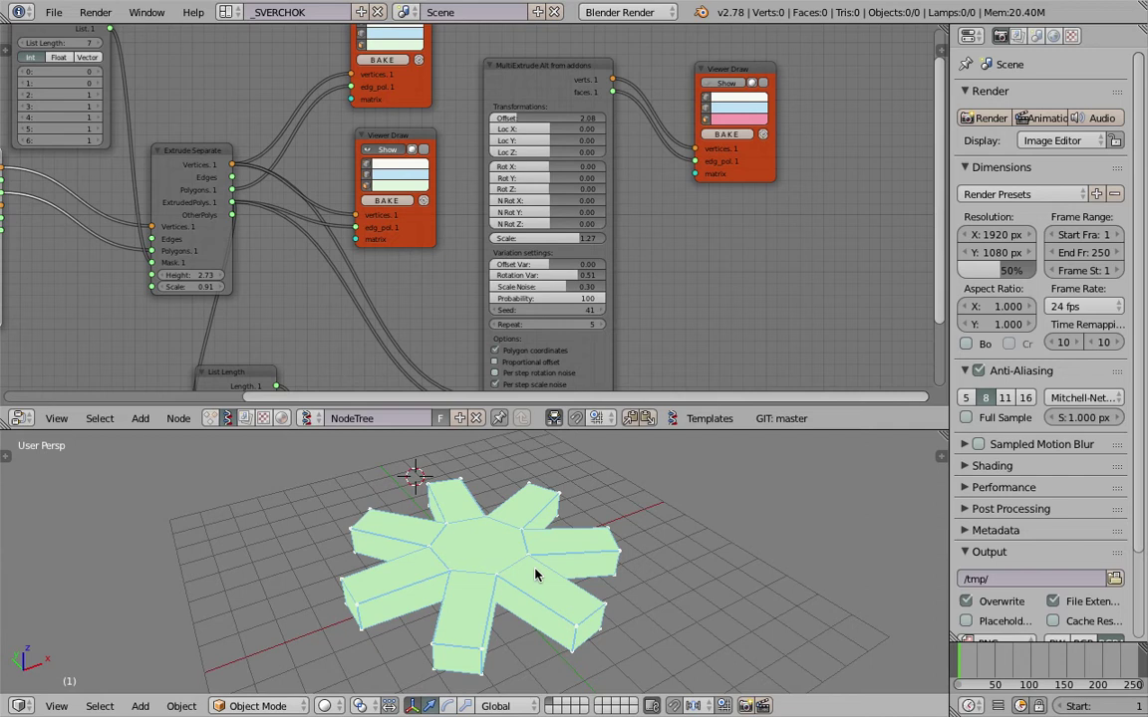
Step: Move the lower Viewer Draw of Extrude Separate Faces slightly and hide the upper Viewer Draw
scroll(461, 238, "down", 2)
scroll(438, 199, "up", 2)
middle_click_drag(396, 136, 387, 212)
left_click_drag(380, 212, 397, 204)
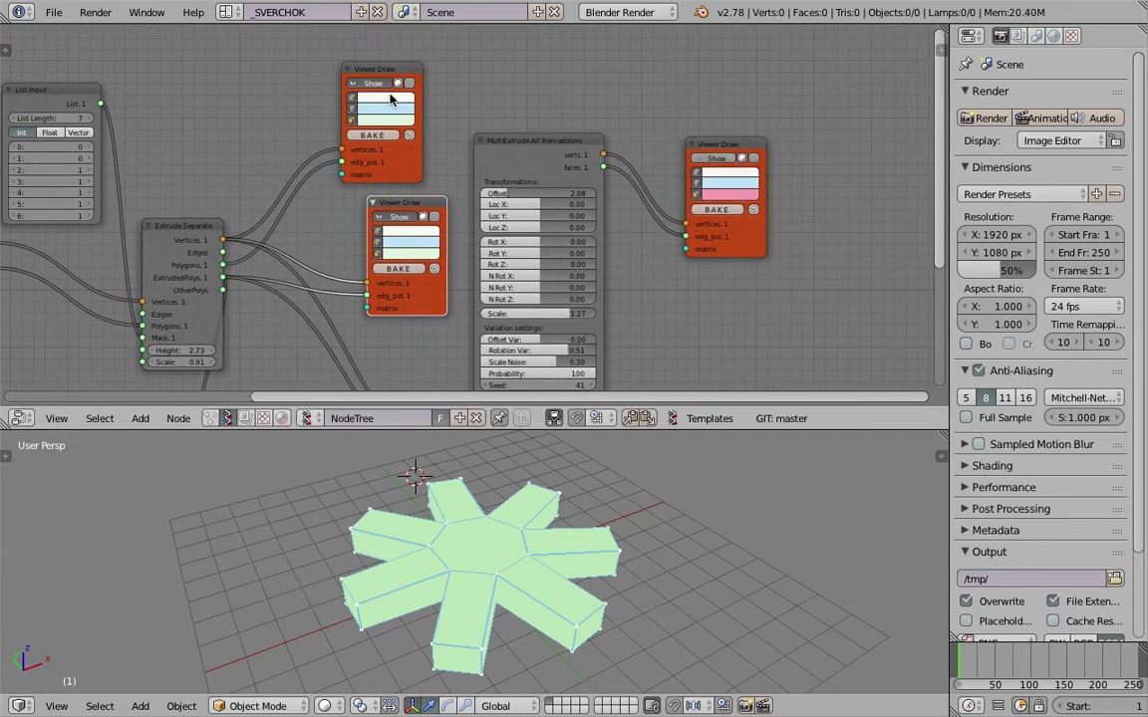
left_click(375, 85)
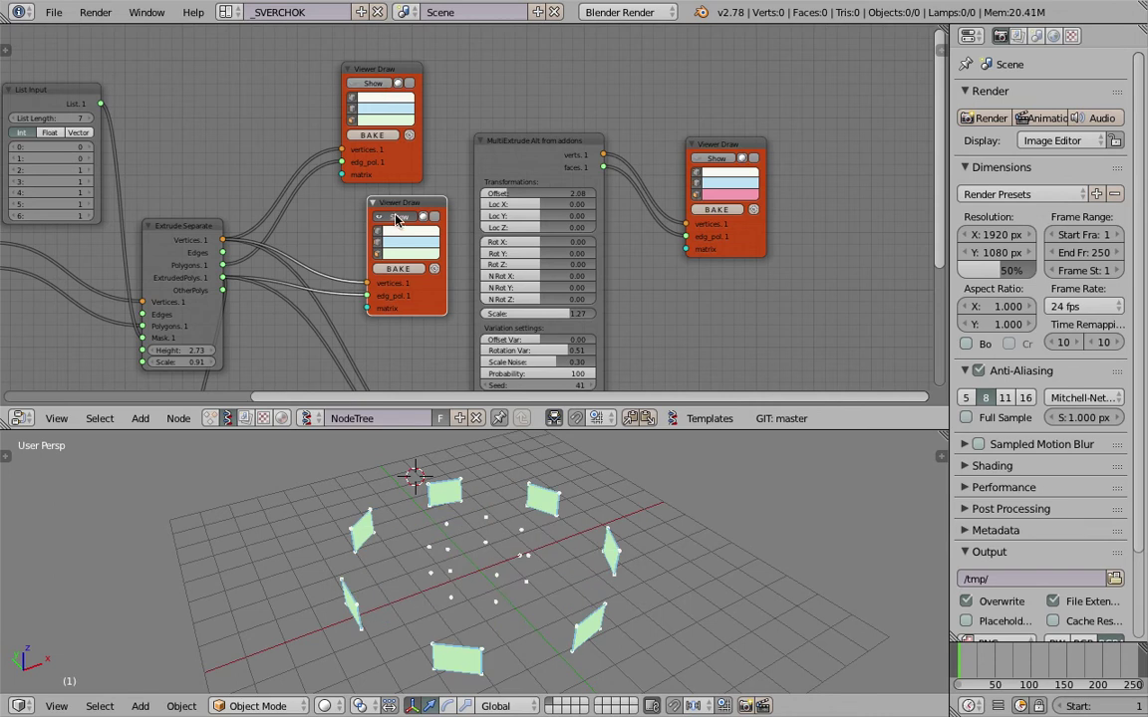
Step: Connect OtherPolys of Extrude Separate Faces to the lower Viewer Draw's edg_pol input and turn on that viewer's face shading
left_click_drag(223, 292, 366, 297)
mouse_move(455, 538)
middle_mouse_down()
mouse_move(584, 548)
mouse_move(548, 552)
middle_mouse_up()
left_click(434, 217)
mouse_move(492, 604)
middle_mouse_down()
mouse_move(569, 597)
mouse_move(556, 583)
mouse_move(568, 598)
middle_mouse_up()
key("ctrl+s")
key("Return")
Step: Show the pink Viewer Draw with shaded faces together with the star body's Viewer Draw
left_click(709, 158)
left_click(709, 158)
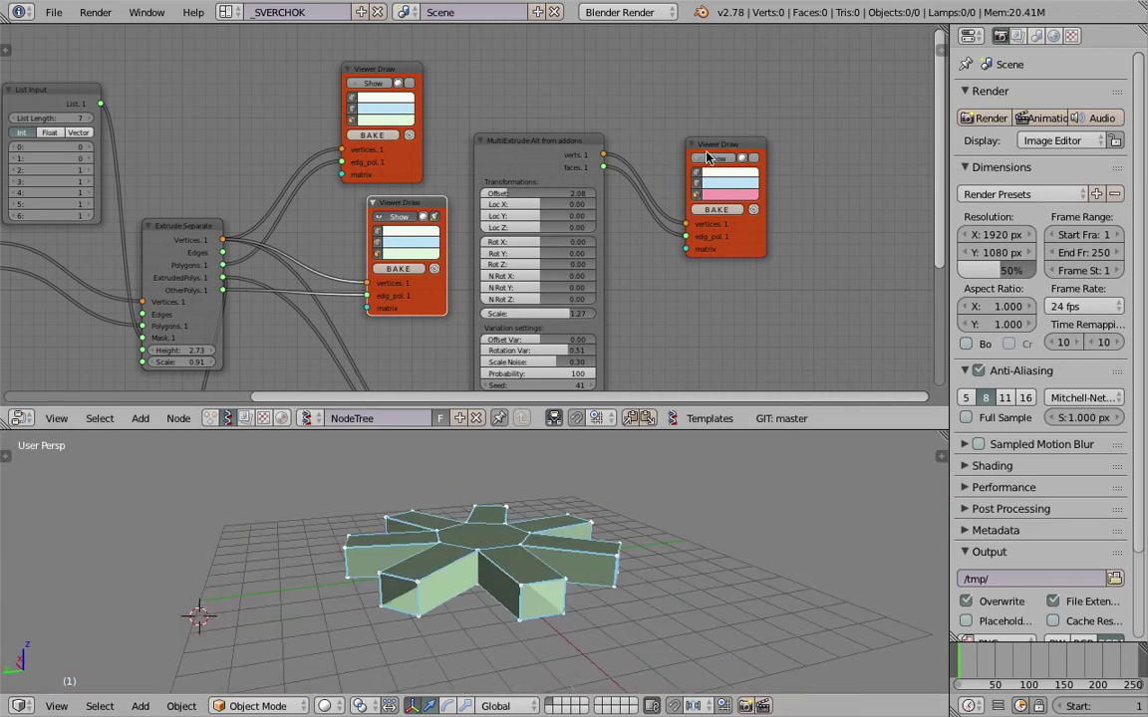
left_click(709, 158)
left_click(408, 220)
mouse_move(520, 539)
middle_mouse_down()
mouse_move(650, 567)
mouse_move(582, 569)
mouse_move(481, 510)
mouse_move(592, 523)
mouse_move(544, 550)
middle_mouse_up()
left_click(755, 159)
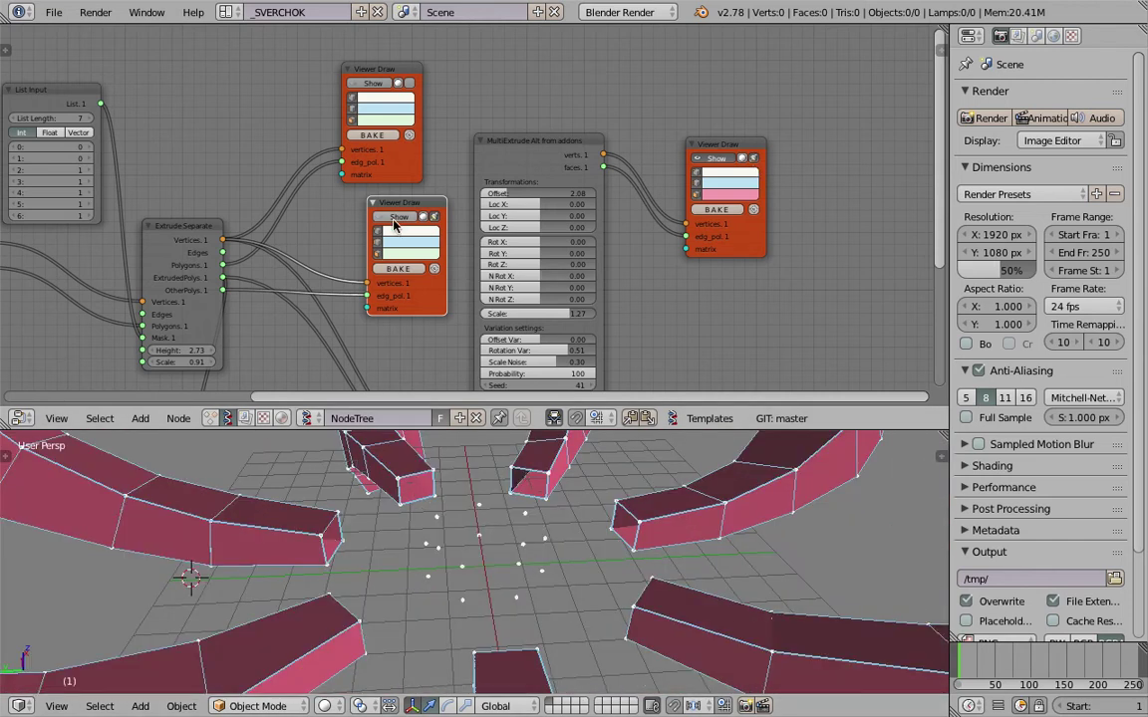
left_click(394, 221)
Step: Change the face colour of the star body's Viewer Draw to light blue
scroll(484, 289, "down", 3)
mouse_move(575, 287)
middle_mouse_down()
mouse_move(541, 244)
mouse_move(435, 224)
middle_mouse_up()
scroll(353, 195, "up", 2)
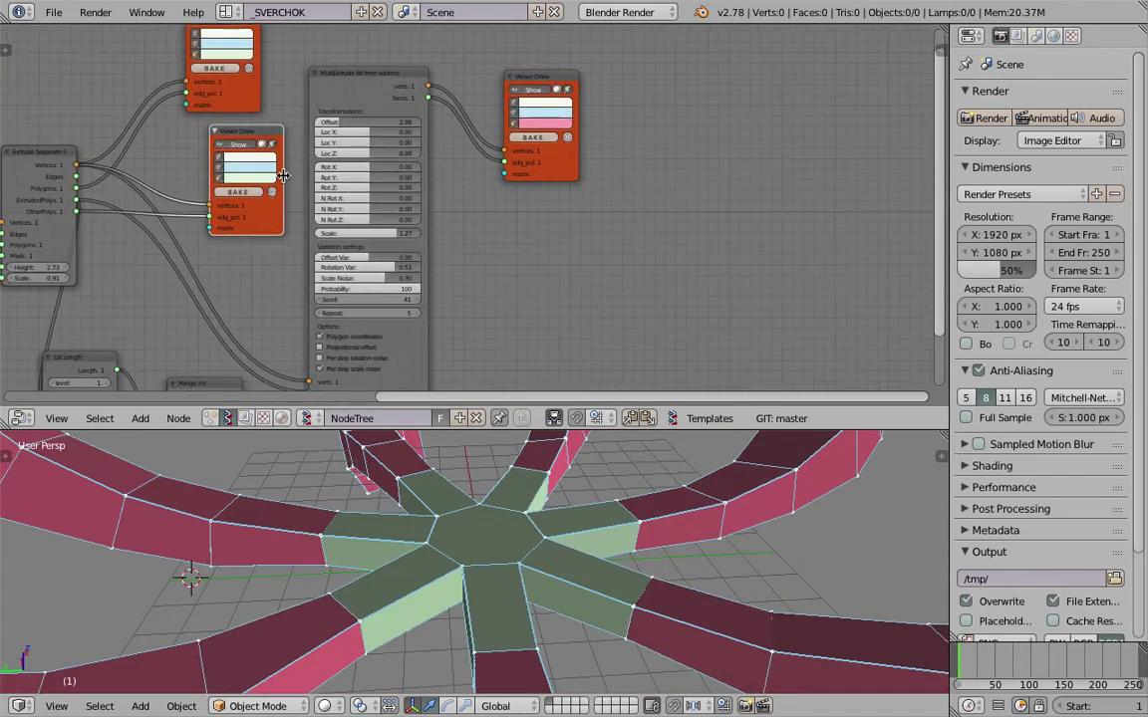
left_click(253, 178)
left_click(276, 70)
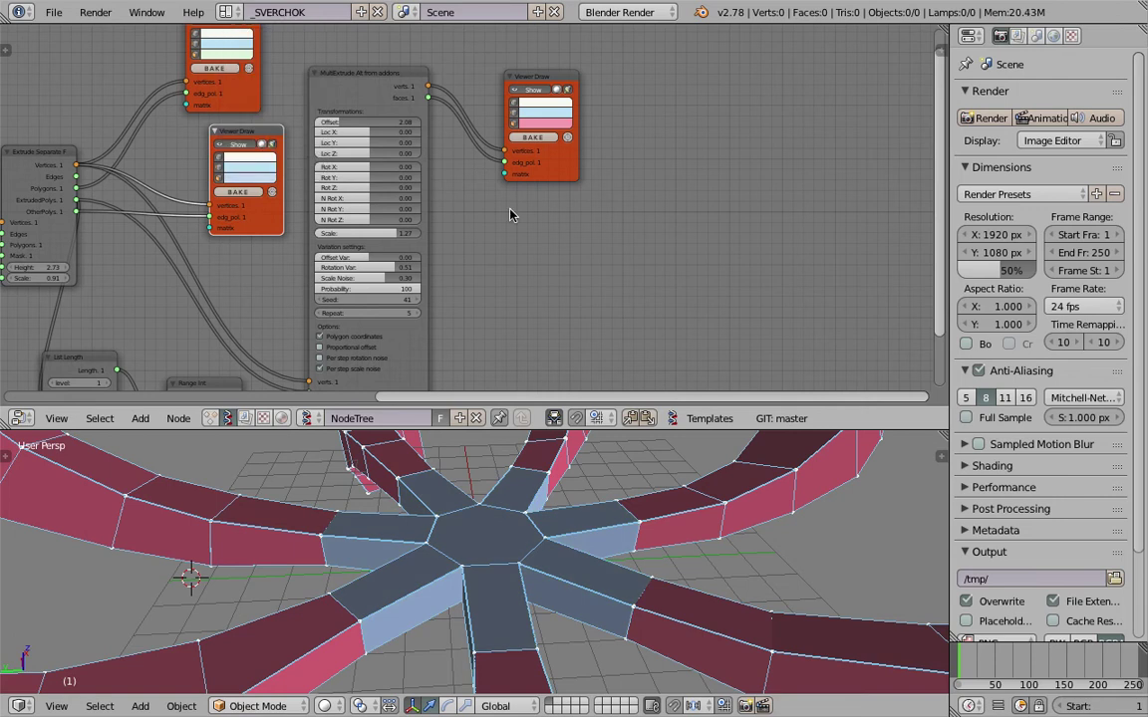
Step: Reposition the pink Viewer Draw slightly and save the file
middle_click_drag(512, 212, 518, 258)
key("ctrl+s")
left_click(579, 263)
left_click(581, 207)
left_click_drag(581, 206, 596, 184)
key("ctrl+s")
left_click(650, 211)
Step: Add a List Join node beyond the pink Viewer Draw and make room between the neighbouring nodes
key("shift+a")
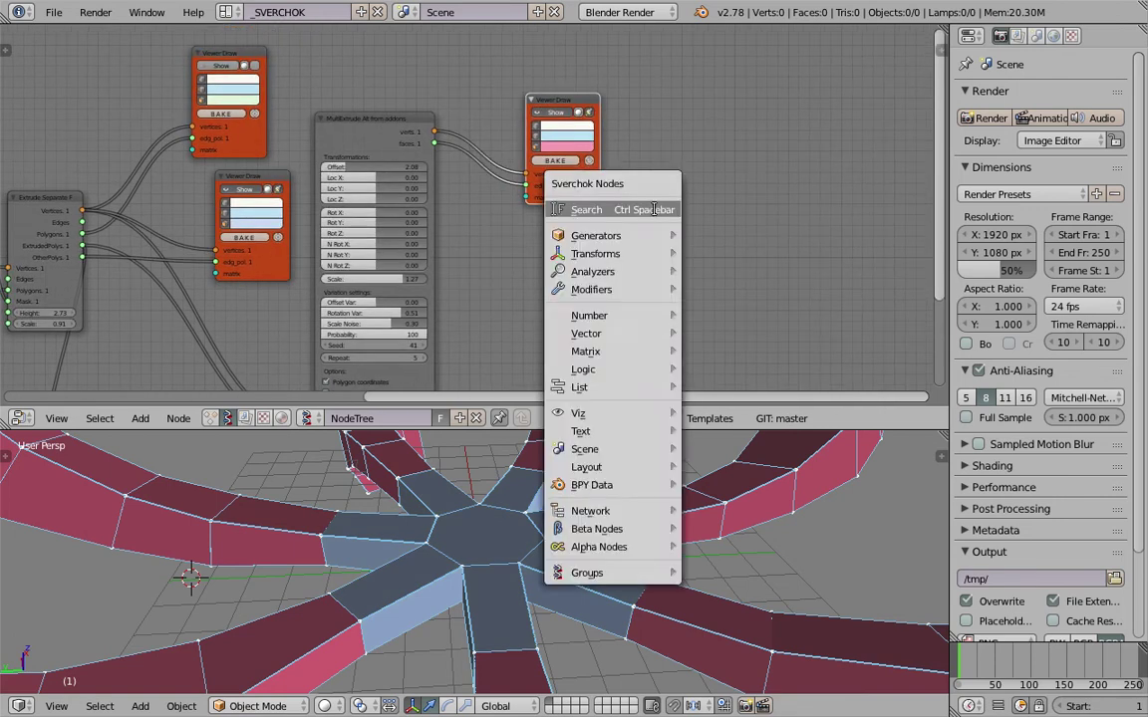
left_click(654, 210)
type("list j")
key("Return")
left_click(655, 214)
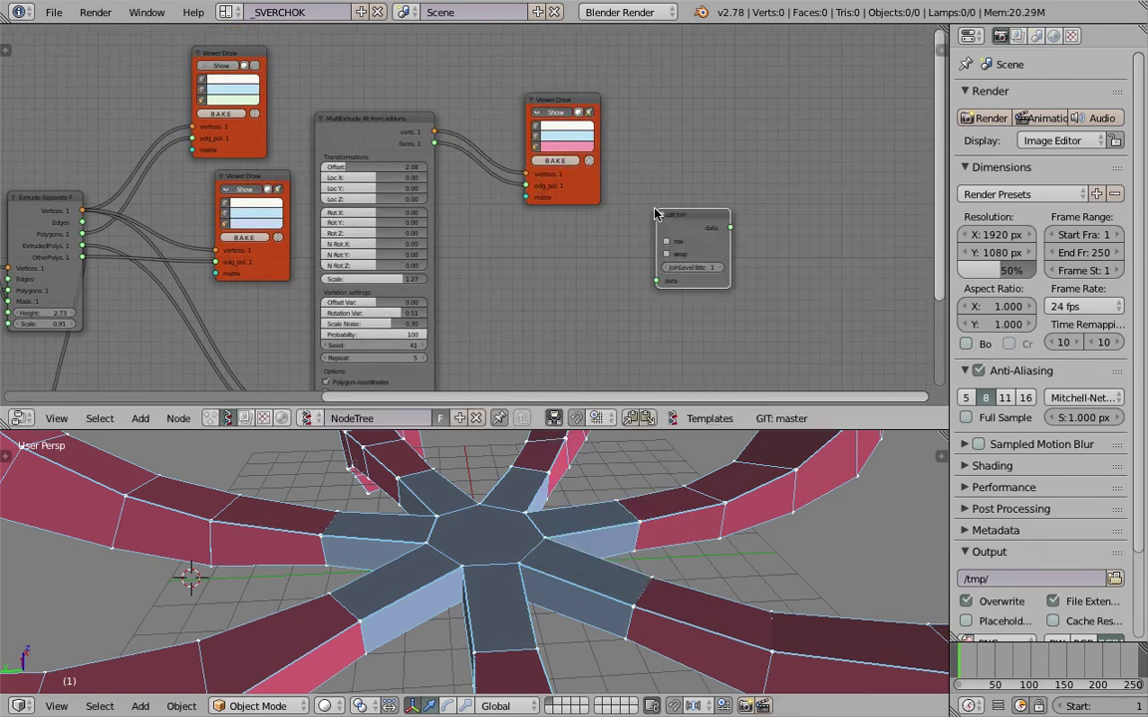
left_click_drag(569, 186, 586, 166)
left_click_drag(405, 121, 418, 119)
Step: Connect the verts of MultiExtrude Alt and the Vertices of Extrude Separate Faces to the List Join node
middle_click_drag(399, 168, 467, 119)
left_click_drag(519, 88, 725, 232)
left_click_drag(152, 161, 426, 187)
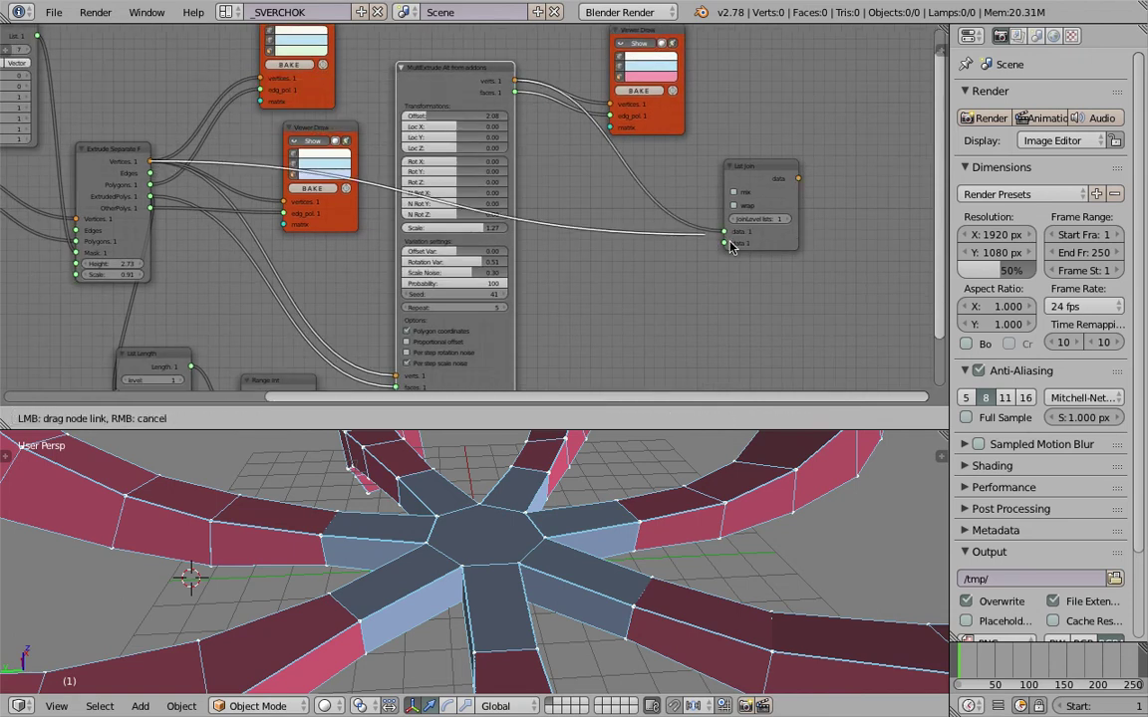
left_click_drag(730, 243, 729, 243)
Step: Duplicate List Join below the first and feed it the faces of MultiExtrude Alt and the OtherPolys of Extrude Separate Faces
left_click_drag(749, 154, 751, 121)
left_click_drag(755, 178, 758, 147)
key("shift+d")
left_click(761, 270)
middle_click_drag(617, 199, 616, 229)
scroll(552, 202, "down", 1)
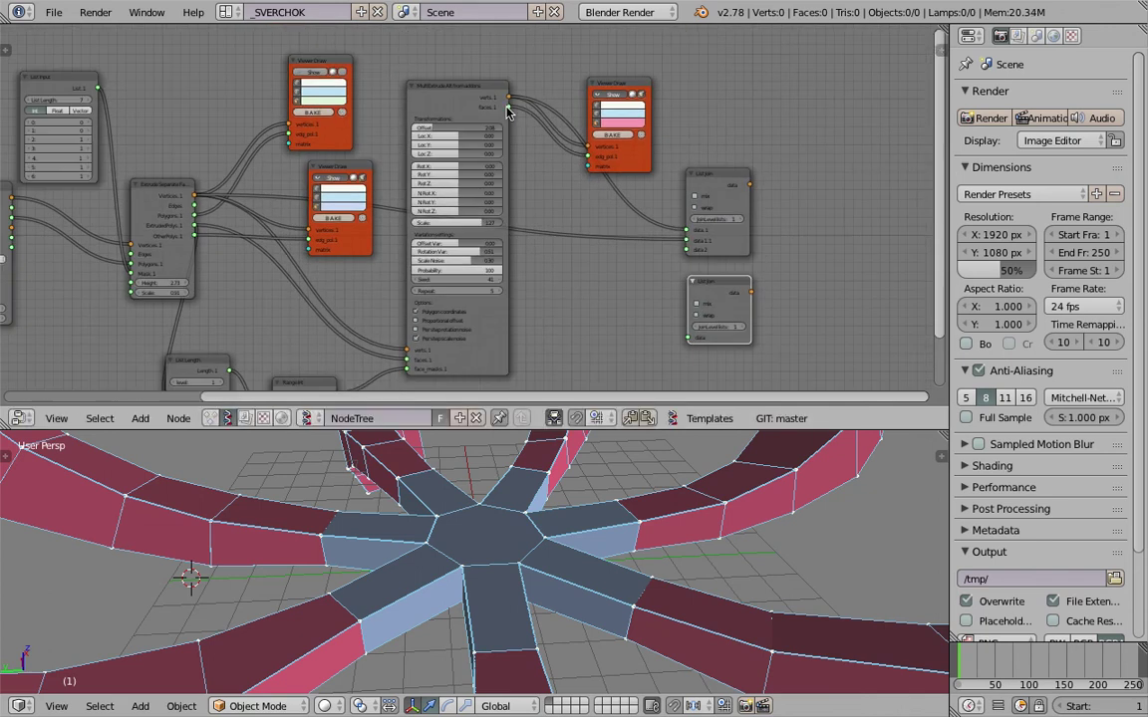
left_click_drag(507, 109, 675, 327)
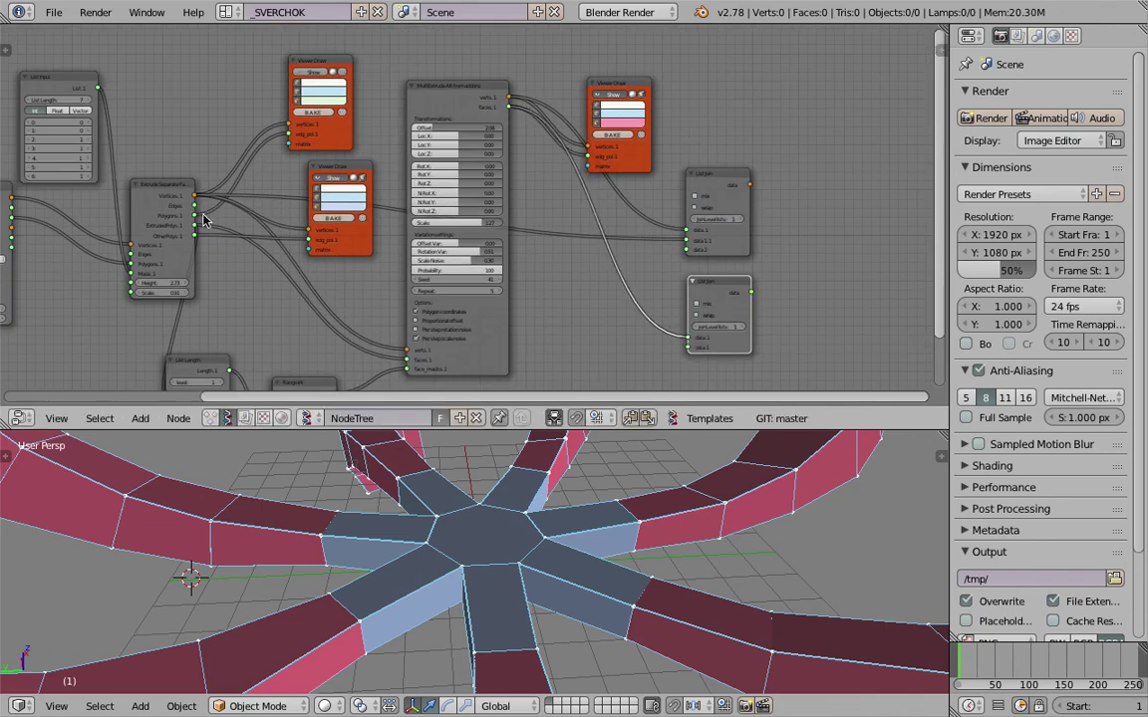
left_click_drag(196, 236, 686, 351)
Step: Save the file and add a Mesh Join node beyond the two List Join nodes
middle_click_drag(769, 232, 660, 202)
scroll(659, 203, "up", 4)
key("ctrl+s")
left_click(662, 202)
key("shift+a")
left_click(706, 197)
type("meshj")
key("BackSpace")
type("j")
key("Return")
left_click(707, 201)
Step: Connect the upper List Join to the Vertices input of Mesh Join and the lower one to PolyEdge
left_click_drag(633, 137, 674, 195)
left_click_drag(708, 244, 708, 244)
left_click_drag(635, 285, 706, 256)
Step: Duplicate the pink Viewer Draw beyond Mesh Join and connect the Mesh Join Vertices and PolyEdge outputs to it
scroll(778, 155, "down", 4, "ctrl")
scroll(717, 169, "down", 2)
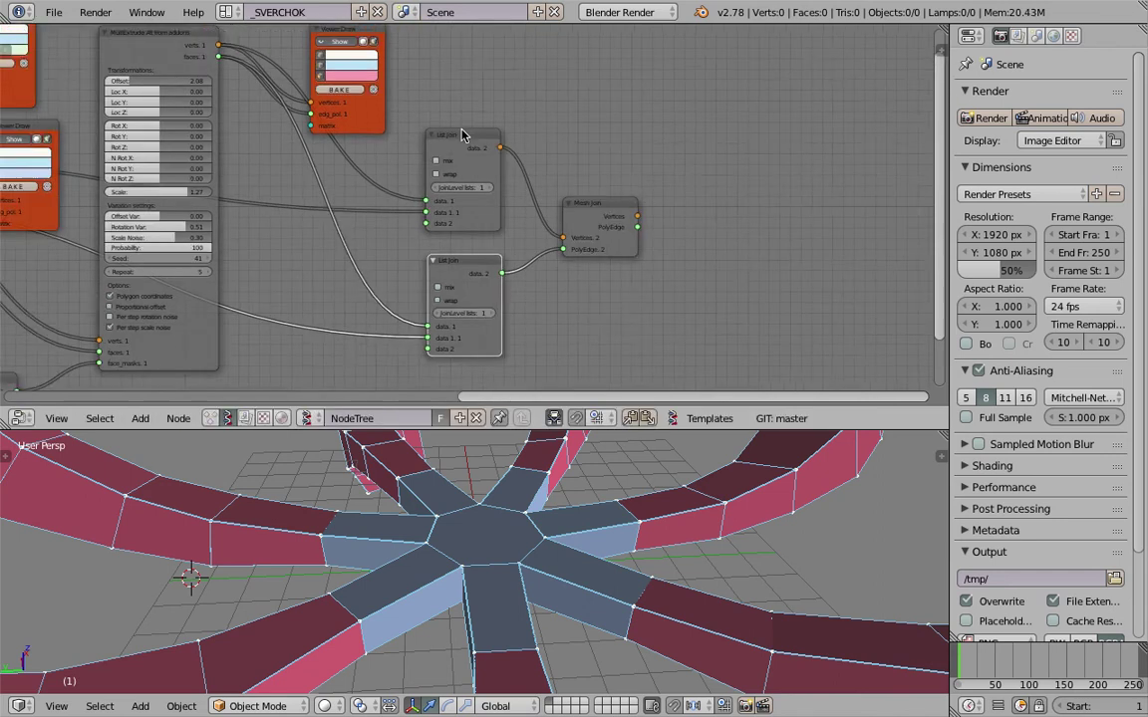
key("shift+d")
left_click(679, 261)
mouse_move(606, 240)
left_mouse_down()
mouse_move(697, 270)
mouse_move(696, 281)
left_mouse_up()
Step: Hide the earlier Viewer Draw nodes and change the joined mesh viewer's face colour to yellow
middle_click_drag(394, 137, 597, 153)
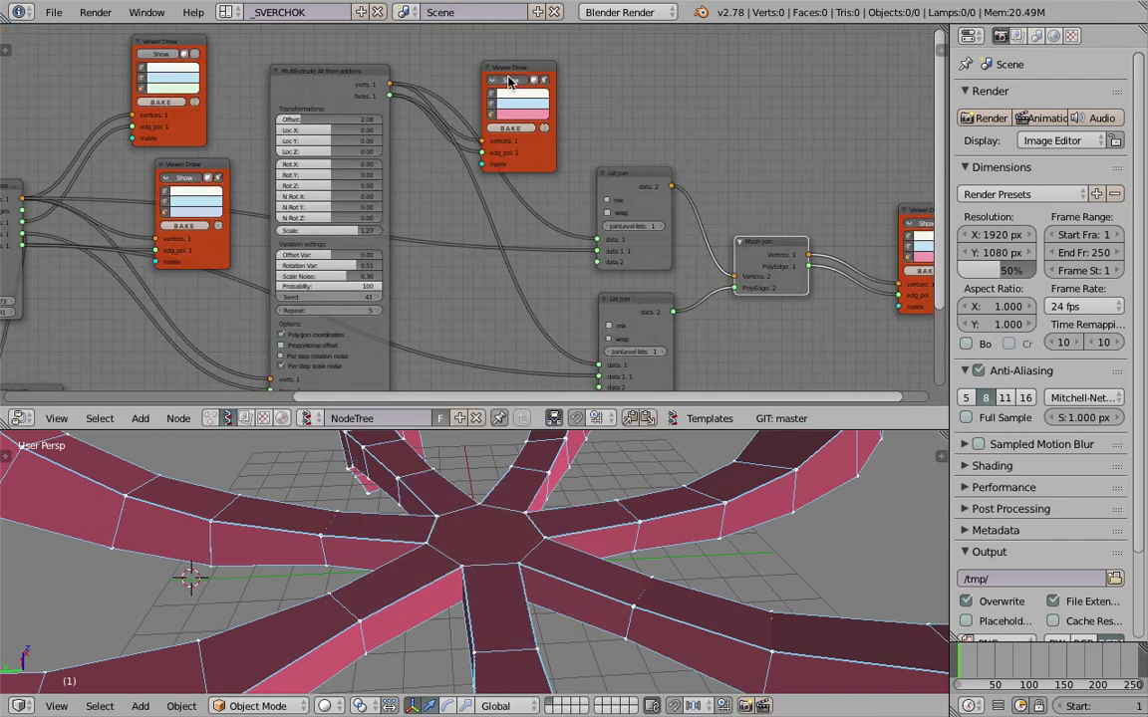
middle_click_drag(694, 149, 583, 106)
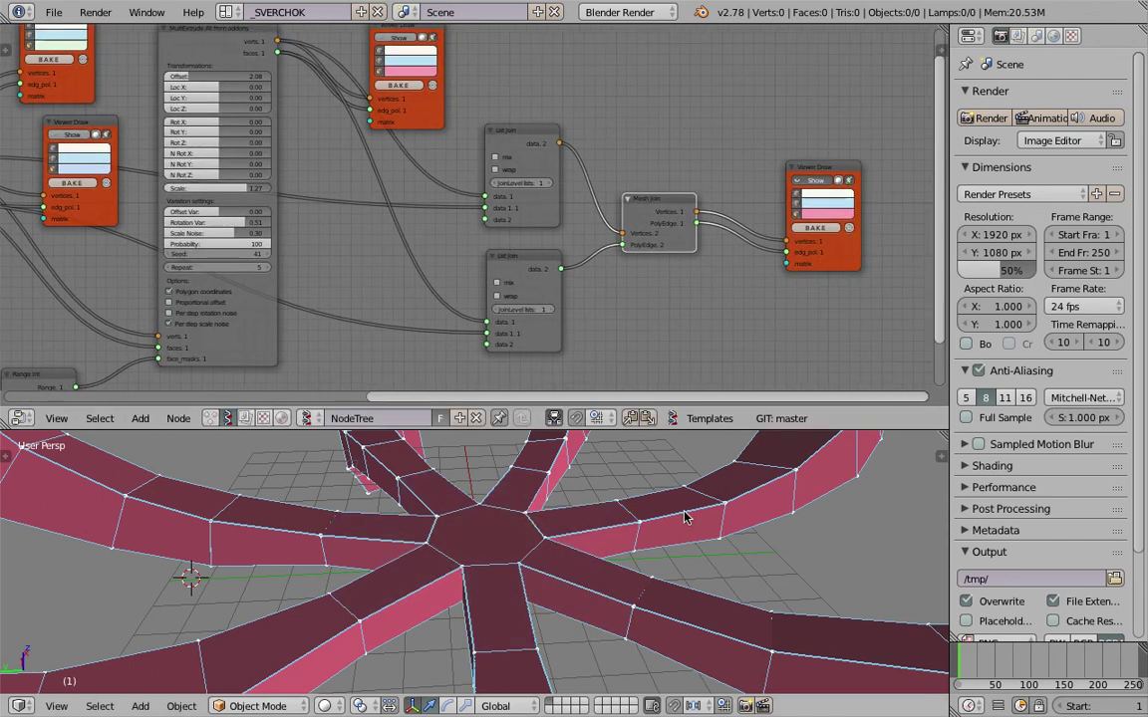
scroll(686, 515, "down", 4)
middle_click_drag(686, 515, 643, 558)
left_click(820, 213)
mouse_move(855, 130)
left_mouse_down()
mouse_move(846, 99)
mouse_move(835, 121)
left_mouse_up()
Step: Move the yellow Viewer Draw further from Mesh Join and save the file
middle_click_drag(683, 148, 505, 128)
scroll(505, 129, "up", 2)
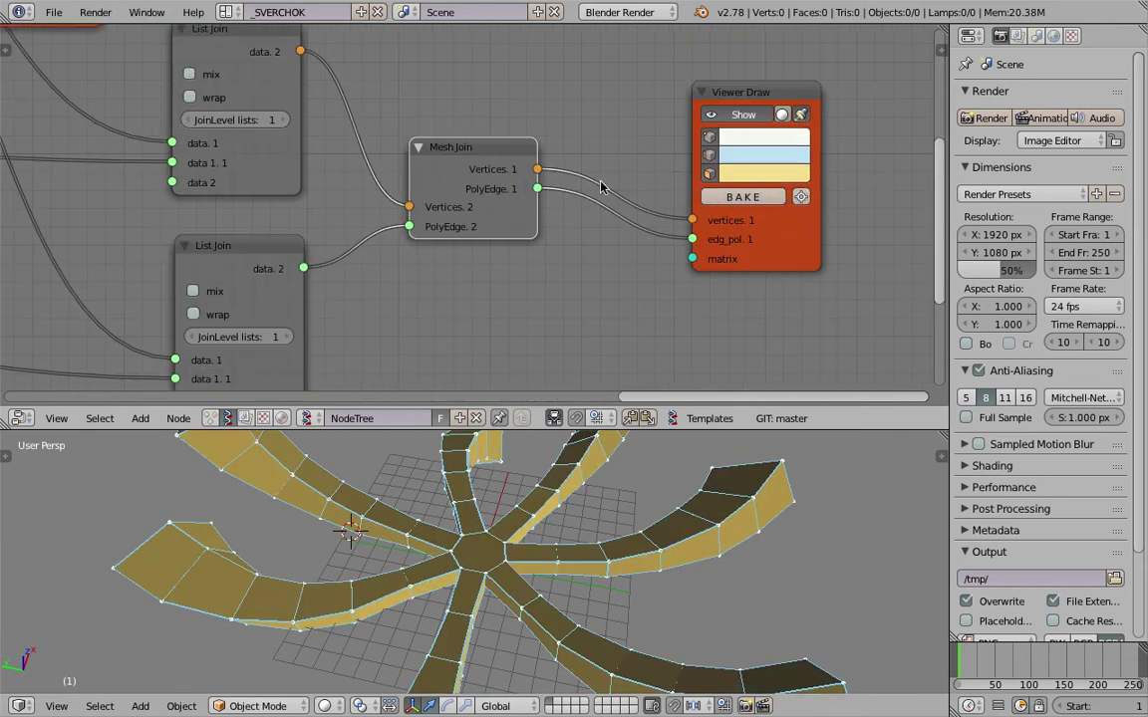
left_click_drag(727, 103, 784, 103)
key("ctrl+s")
left_click(686, 127)
Step: Add a Delete Loose node after Mesh Join and connect the Mesh Join PolyEdge output to it
key("shift+a")
left_click(643, 132)
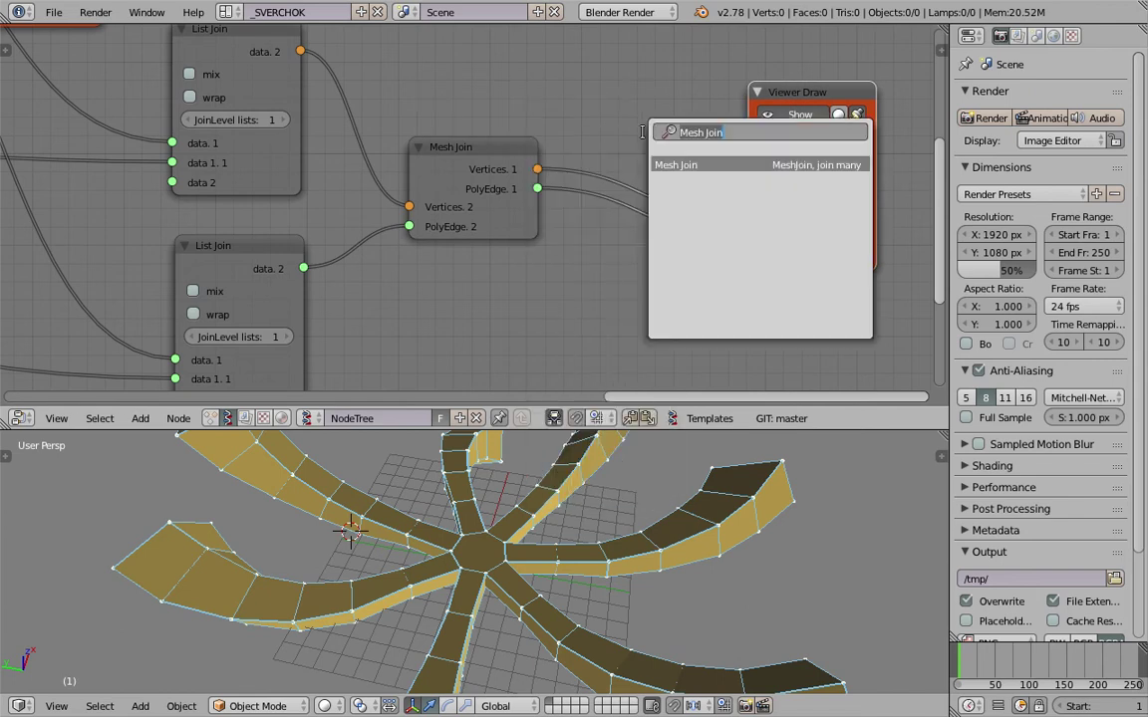
type("del")
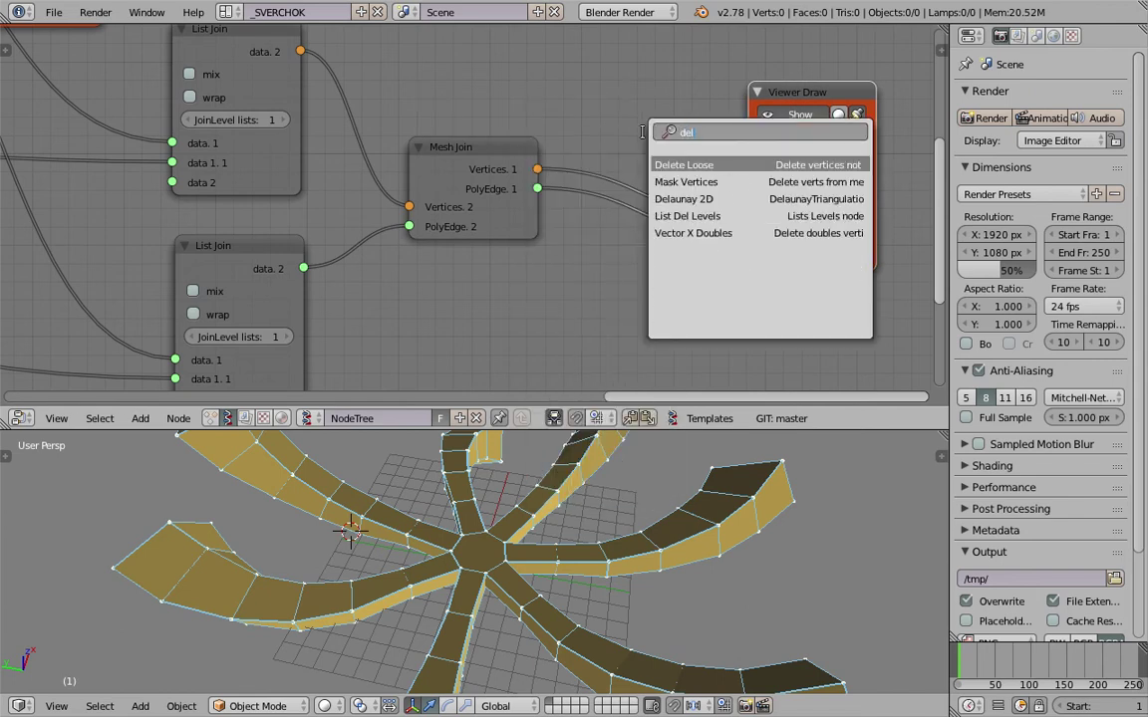
key("Return")
left_click(644, 136)
left_click_drag(538, 189, 644, 222)
Step: Space out Delete Loose and the yellow Viewer Draw, and connect the Delete Loose PolyEdge output to the viewer's edg_pol input
middle_click_drag(664, 129, 507, 149)
left_click_drag(737, 114, 773, 111)
mouse_move(543, 167)
left_mouse_down()
mouse_move(580, 104)
mouse_move(517, 94)
left_mouse_up()
scroll(592, 550, "down", 3)
middle_click_drag(592, 554, 595, 538)
key("ctrl+s")
left_click(595, 538)
left_click_drag(591, 132, 648, 193)
left_click_drag(716, 259, 719, 258)
Step: Add a Remove Doubles node between Delete Loose and the yellow Viewer Draw
middle_click_drag(623, 215, 544, 221)
key("alt+space")
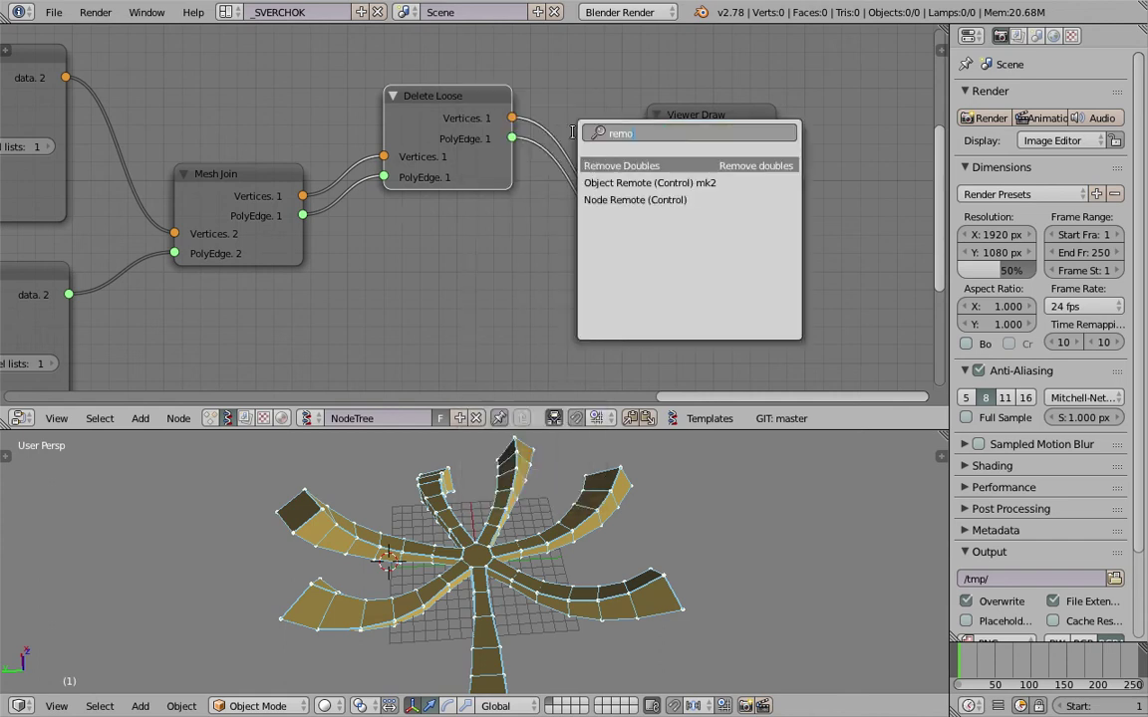
type("remo")
key("Return")
left_click(574, 133)
left_click_drag(619, 145, 642, 92)
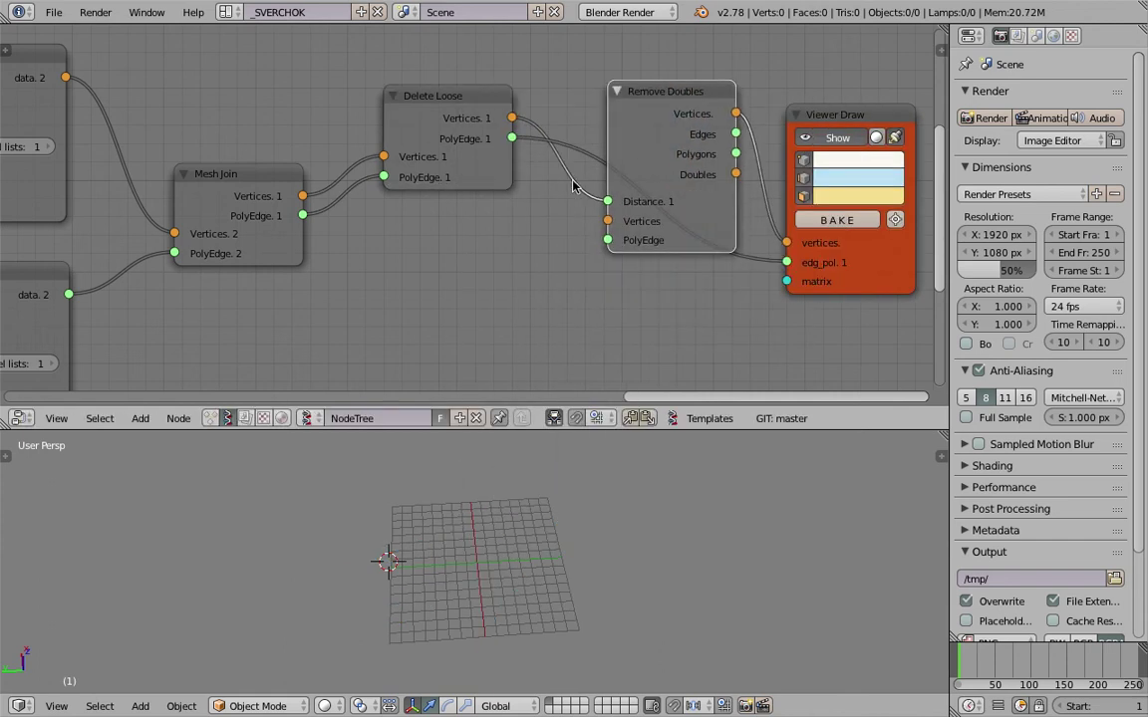
Step: Rewire the Delete Loose Vertices and PolyEdge into the matching Remove Doubles inputs, and its Polygons output into the Viewer Draw's edg_pol
left_click_drag(578, 187, 536, 195, "ctrl")
left_click_drag(513, 118, 612, 240)
left_click_drag(737, 155, 738, 162)
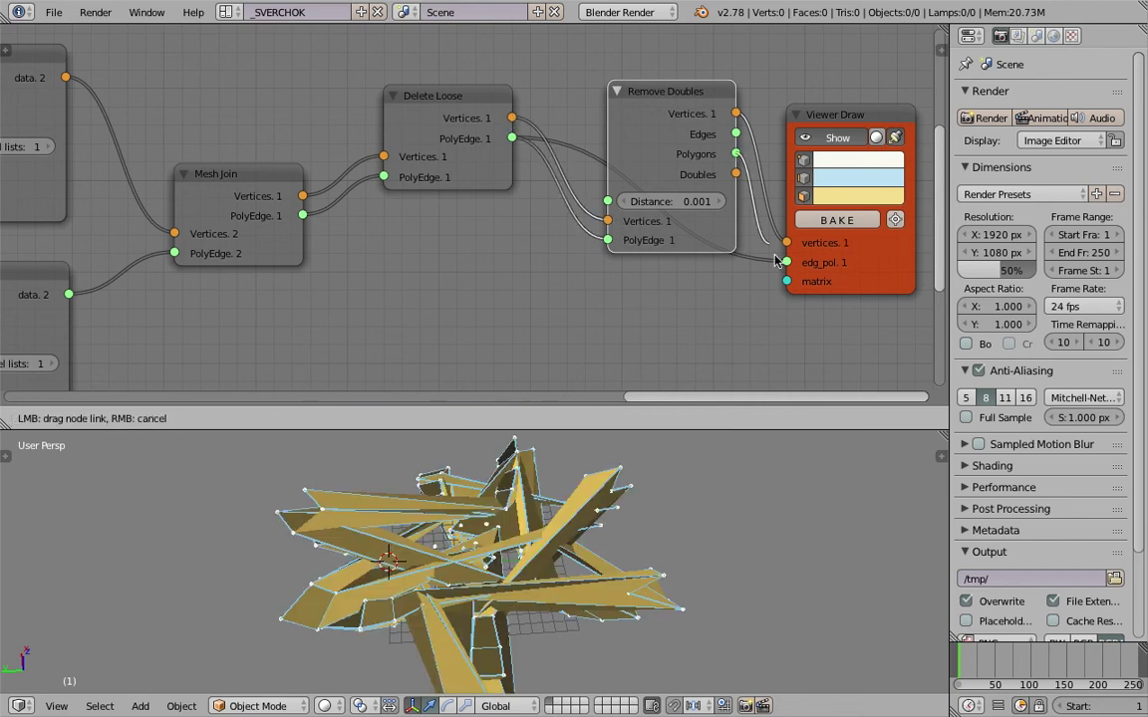
left_click_drag(780, 261, 786, 262)
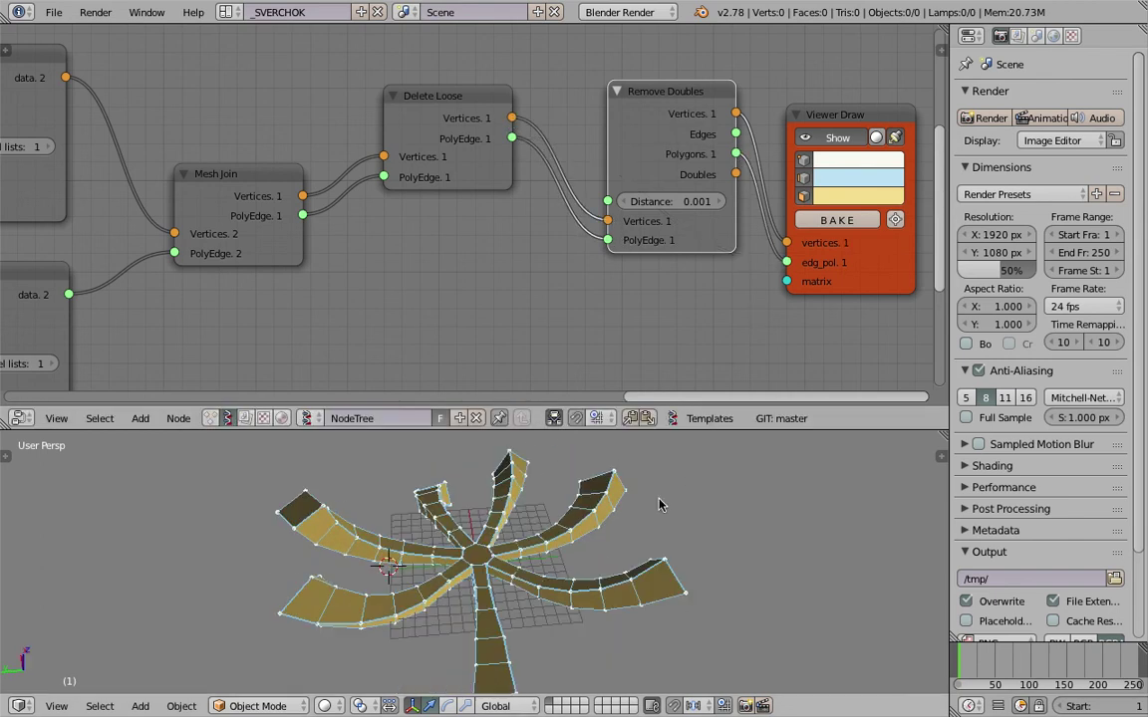
Step: Turn off vertex display in the yellow Viewer Draw node and bake its output into a mesh object
left_click(801, 160)
mouse_move(439, 588)
middle_mouse_down()
mouse_move(541, 589)
mouse_move(488, 588)
middle_mouse_up()
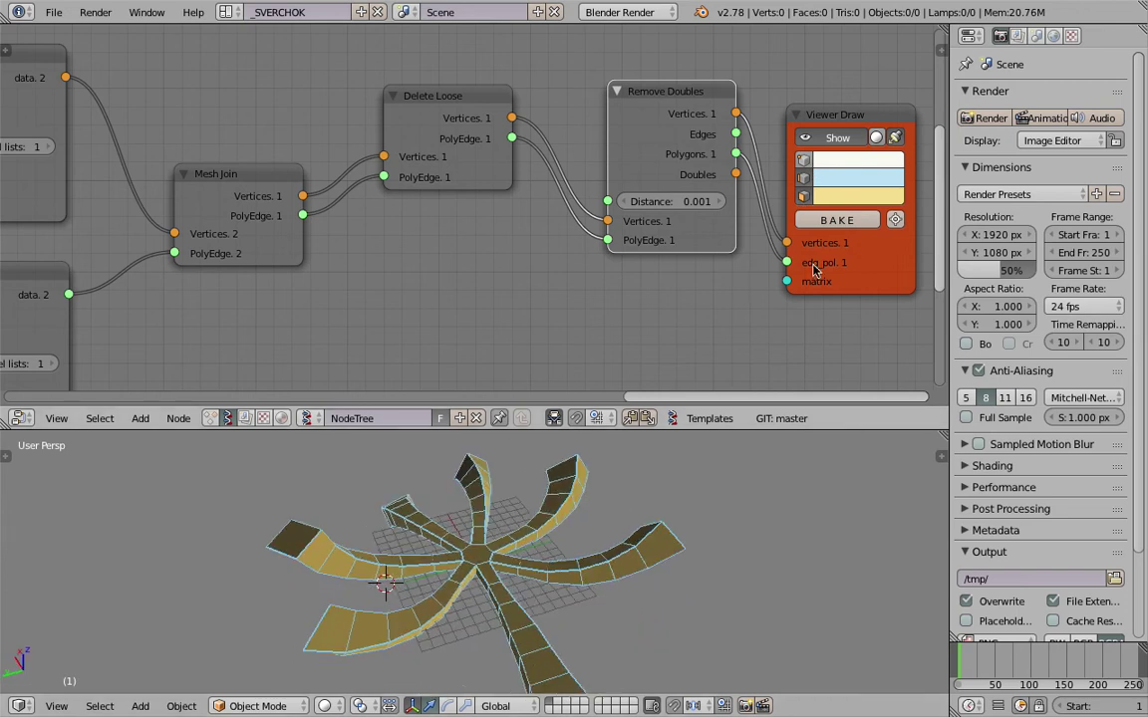
left_click(842, 220)
Step: Move the baked star along the global Y axis until it sits clear of the node preview
key("g")
key("y")
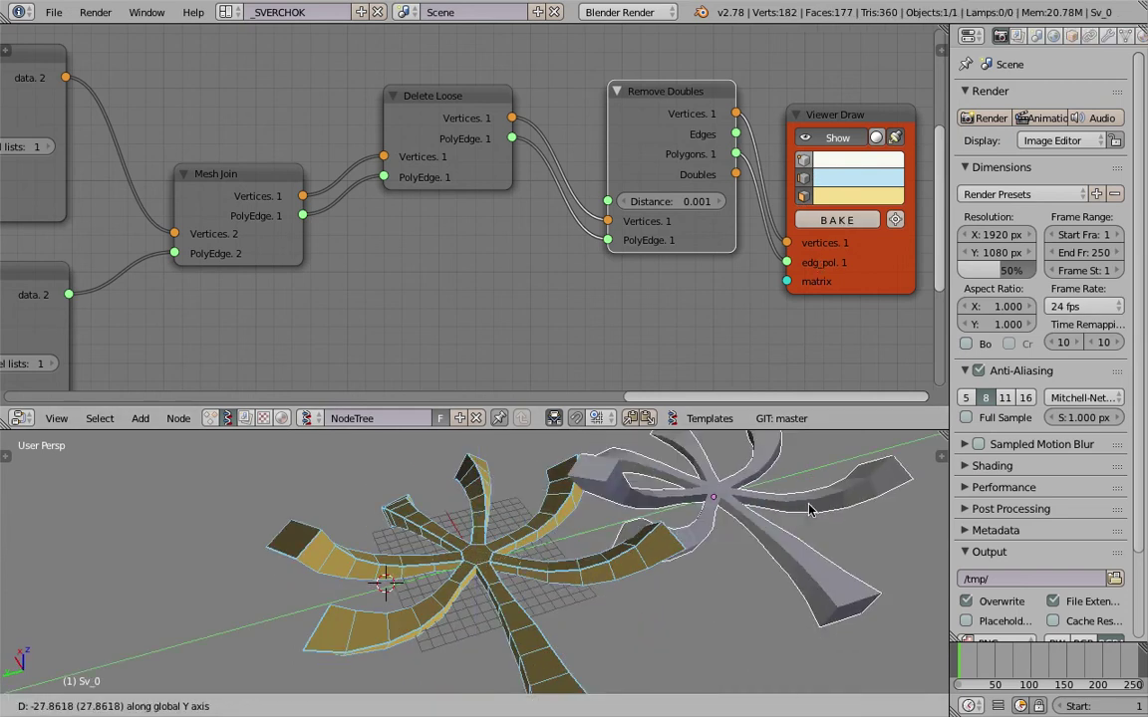
left_click(815, 508)
middle_click_drag(729, 526, 535, 571, "shift")
key("g")
key("y")
left_click(646, 543)
middle_click_drag(646, 543, 607, 550)
Step: Add a level 2 Subdivision Surface to the baked star and shade it smooth
key("ctrl+2")
middle_click_drag(725, 526, 582, 611, "shift")
scroll(582, 610, "up", 3)
key("space")
type("smoo")
key("Return")
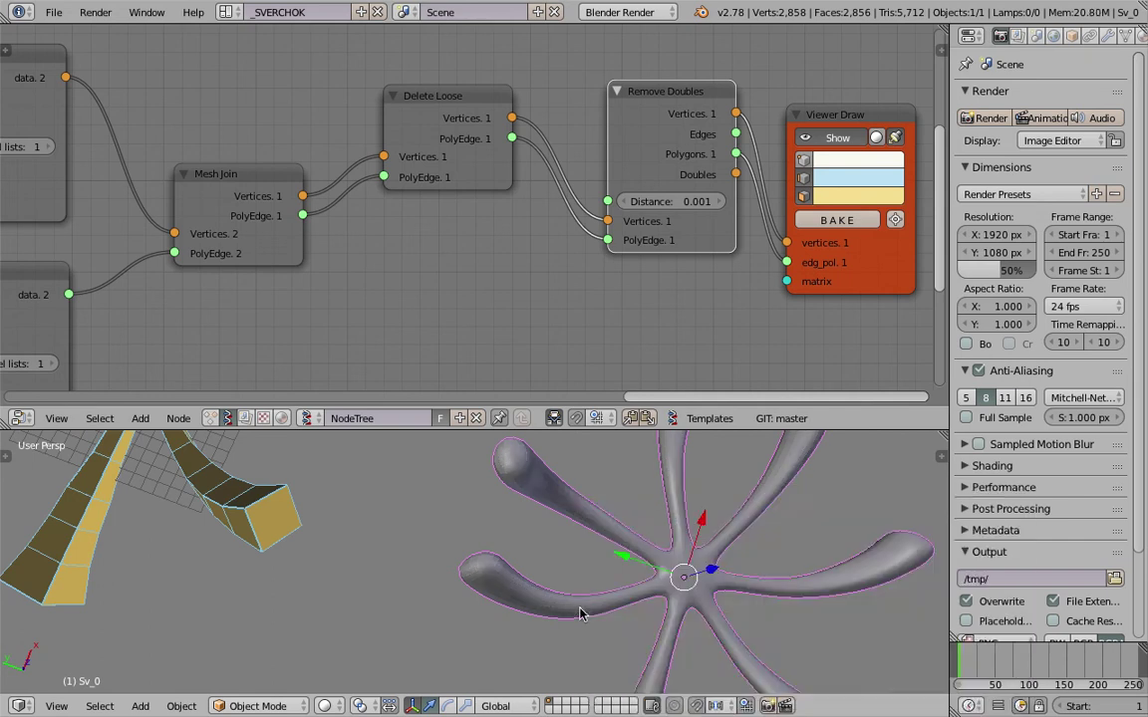
Step: Enlarge the 3D view and compare the smoothed baked star with the node preview from several angles
scroll(615, 599, "down", 3)
middle_click_drag(615, 599, 663, 432)
left_click_drag(668, 421, 667, 134)
scroll(637, 405, "up", 3)
middle_click_drag(638, 404, 580, 436)
scroll(580, 437, "down", 3)
middle_click_drag(286, 331, 635, 417, "shift")
scroll(635, 418, "up", 4)
scroll(658, 430, "up", 1)
scroll(757, 486, "down", 3)
middle_click_drag(757, 485, 525, 415, "shift")
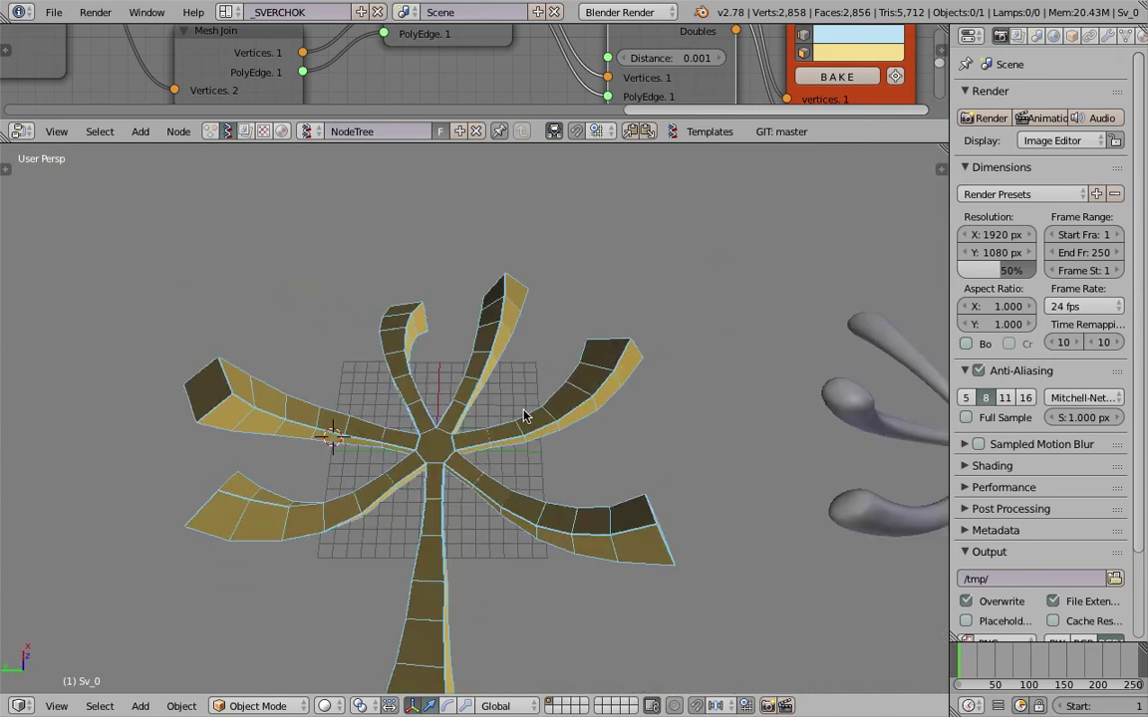
scroll(525, 415, "down", 2)
middle_click_drag(648, 418, 508, 418, "shift")
middle_click_drag(508, 417, 475, 417)
middle_click_drag(618, 446, 686, 397)
middle_click_drag(780, 379, 852, 318)
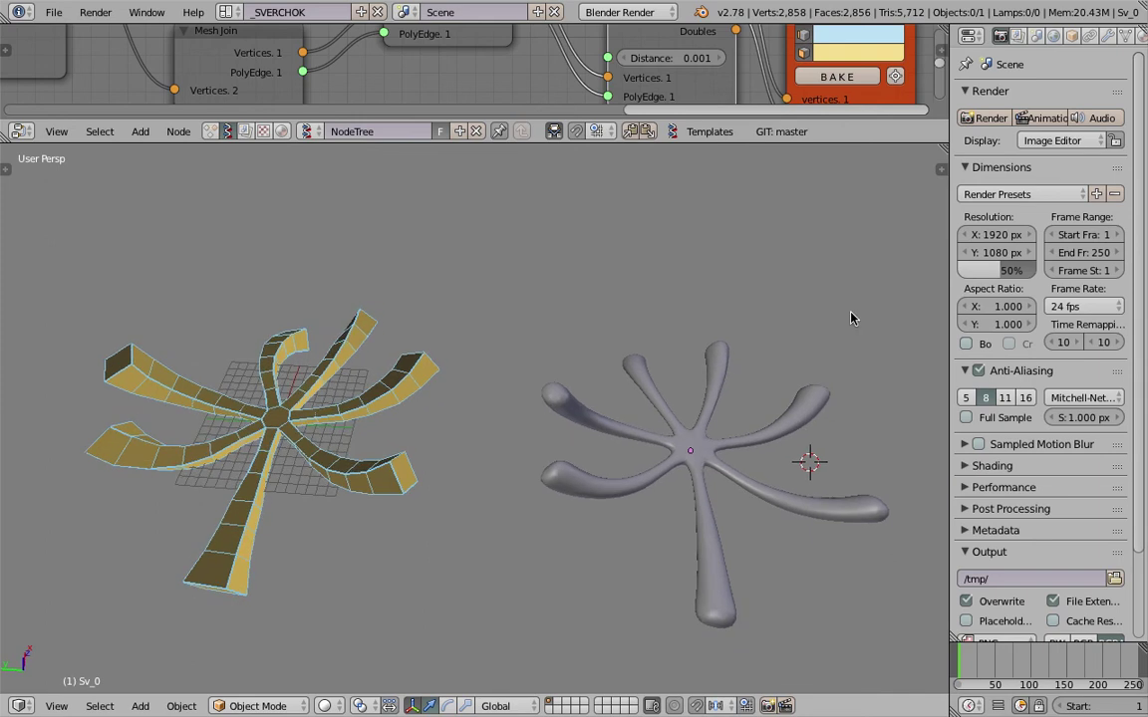
Step: Enable Matcap shading in the 3D view using the multicoloured normal-map sphere, and hide the viewport properties region again
left_click(940, 172)
scroll(874, 548, "down", 4)
left_click(853, 512)
left_click(854, 512)
left_click(803, 600)
left_click(866, 650)
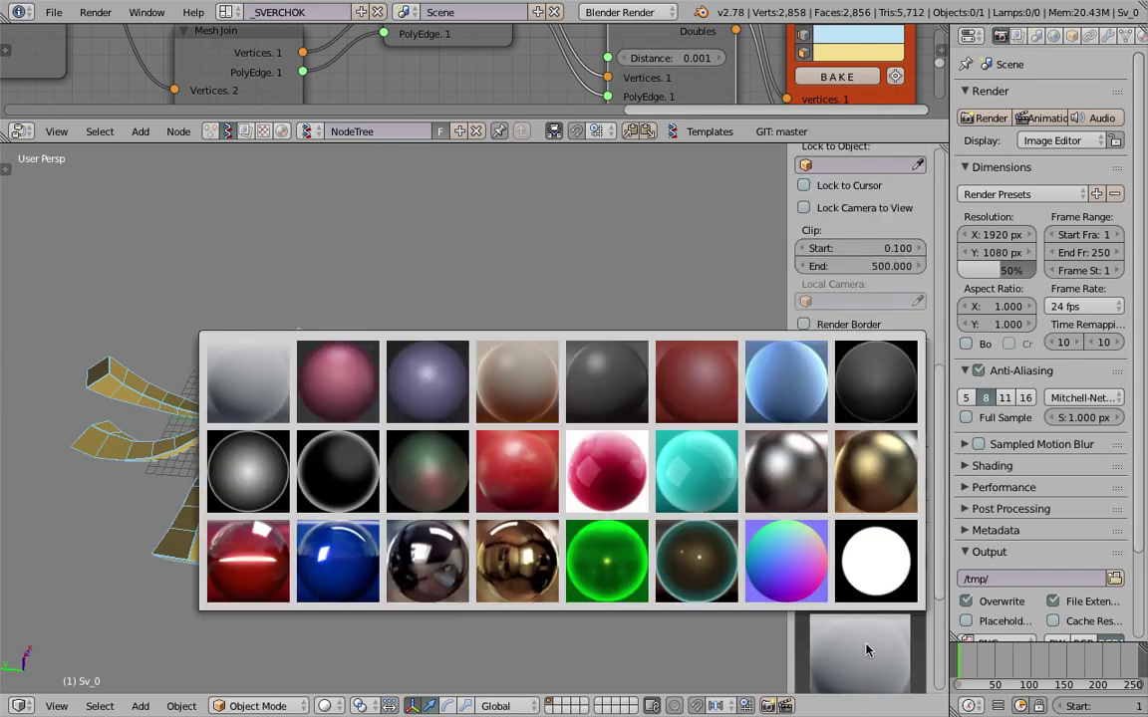
left_click(809, 531)
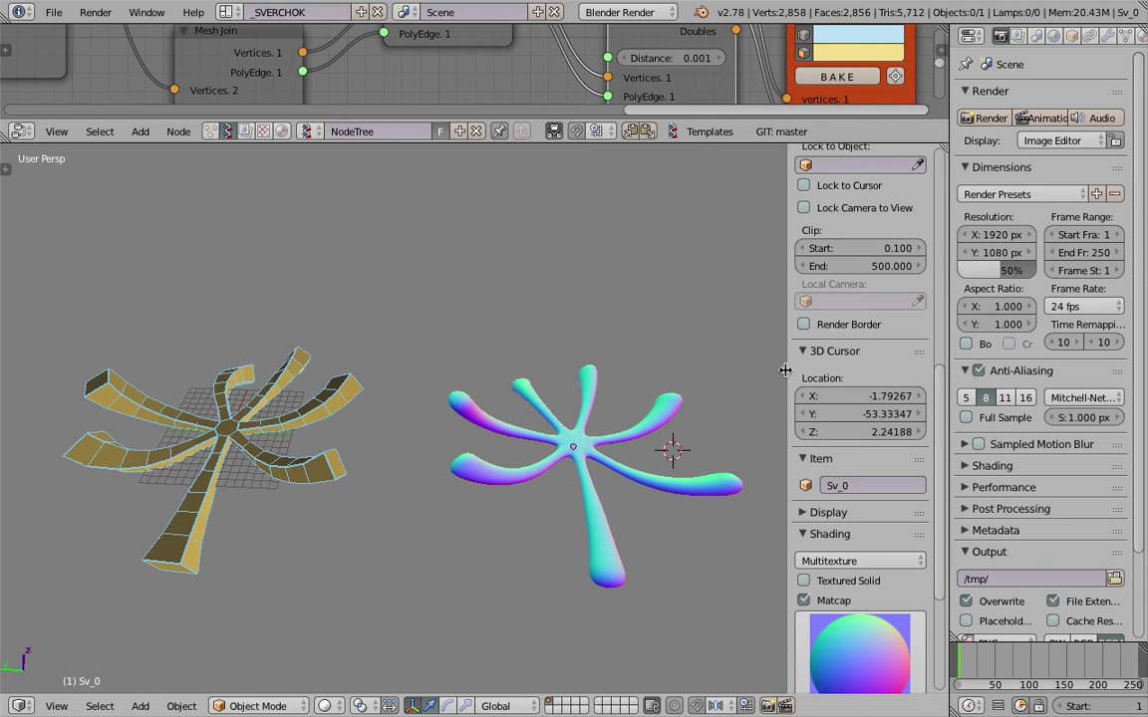
left_click_drag(785, 371, 1041, 396)
Step: On the MultiExtrude Alt node, set Offset Var to -0.08, Seed to 43 and Repeat to 5
middle_click_drag(638, 419, 662, 416)
scroll(377, 274, "down", 1)
middle_click_drag(427, 228, 682, 246)
middle_click_drag(398, 269, 588, 333)
middle_click_drag(292, 195, 575, 133)
middle_click_drag(407, 184, 524, 191)
left_click_drag(439, 233, 444, 233)
left_click_drag(446, 295, 488, 313)
left_click(523, 314)
left_click(523, 315)
left_click(523, 314)
Step: Examine the reshaped star preview beside the baked mesh from different angles and distances
middle_click_drag(607, 528, 628, 592)
scroll(628, 592, "down", 3)
scroll(651, 564, "up", 1)
scroll(651, 564, "up", 1)
middle_click_drag(430, 571, 335, 539)
scroll(378, 553, "up", 4)
middle_click_drag(387, 638, 539, 575)
scroll(448, 574, "down", 2)
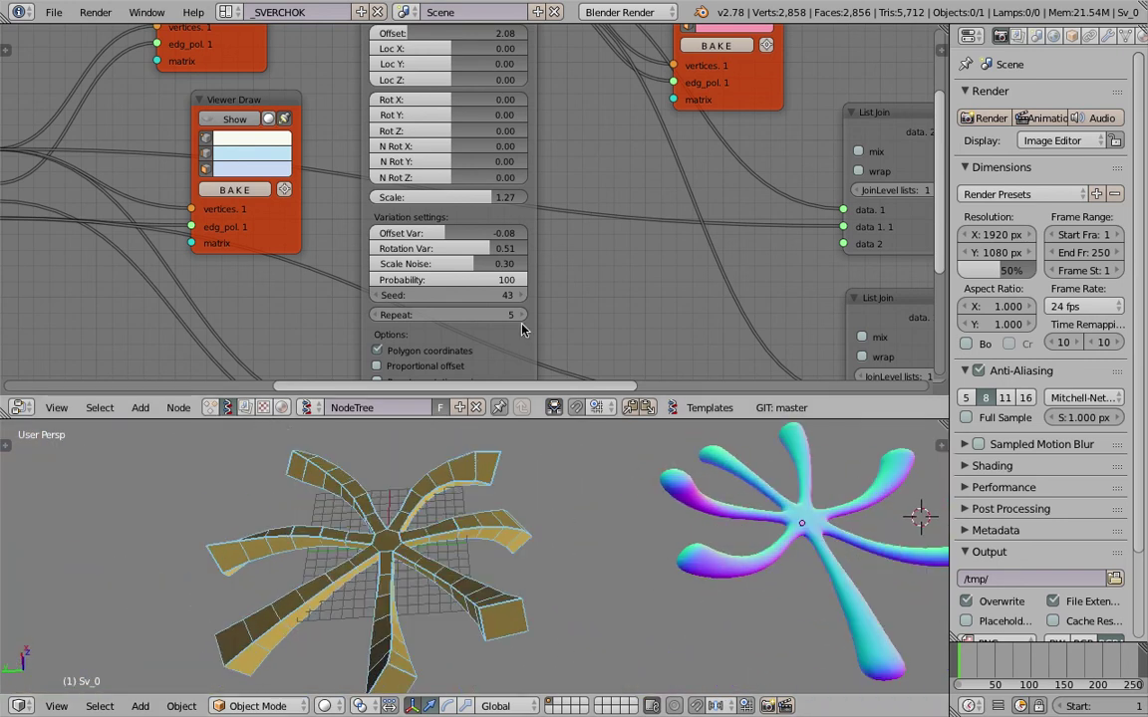
Step: On MultiExtrude Alt, set Rotation Var to 0.14, Rot X to 3.40, Rot Y to -2.16, Rot Z to 20.10 and N Rot X to -0.62
left_click_drag(473, 257, 445, 258)
middle_click_drag(623, 109, 619, 181)
key("ctrl+s")
left_click(619, 188)
mouse_move(479, 177)
left_mouse_down()
mouse_move(510, 178)
mouse_move(485, 178)
left_mouse_up()
left_click_drag(483, 189, 499, 189)
left_click_drag(460, 204, 438, 178)
middle_click_drag(577, 478, 508, 563)
scroll(542, 587, "down", 4)
scroll(526, 557, "up", 3)
scroll(579, 541, "down", 2)
left_click(774, 495)
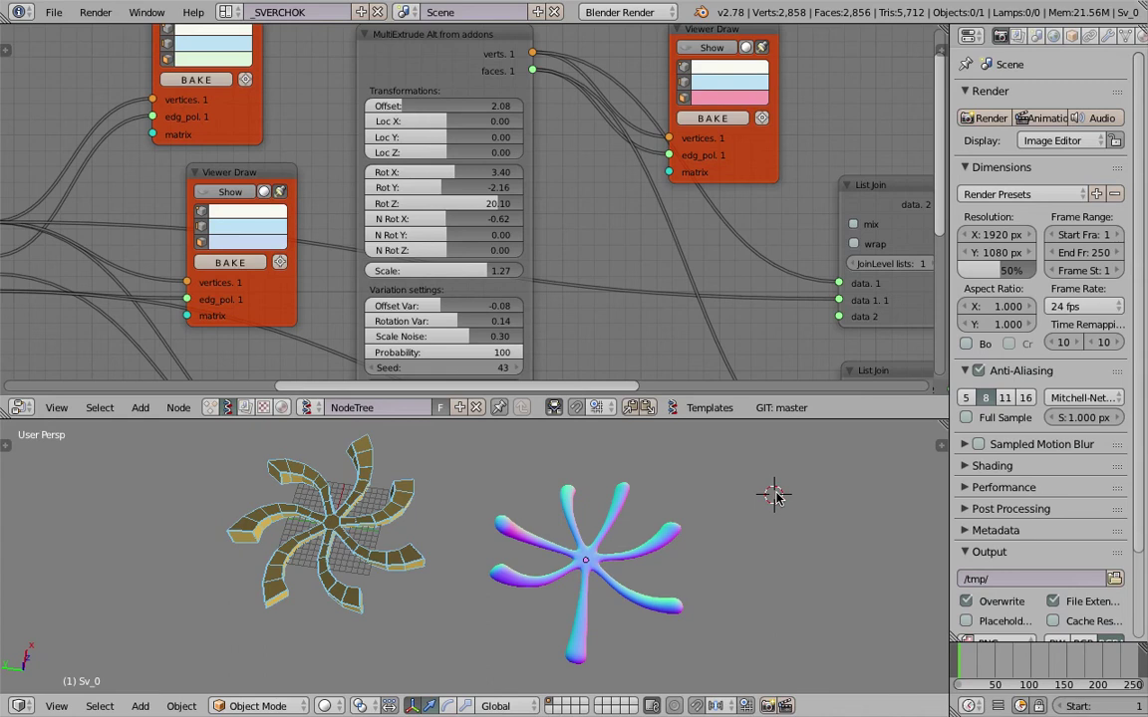
Step: Bring the whole node layout into view and rename the node tree SV_Spinner_MK2
scroll(581, 335, "down", 8)
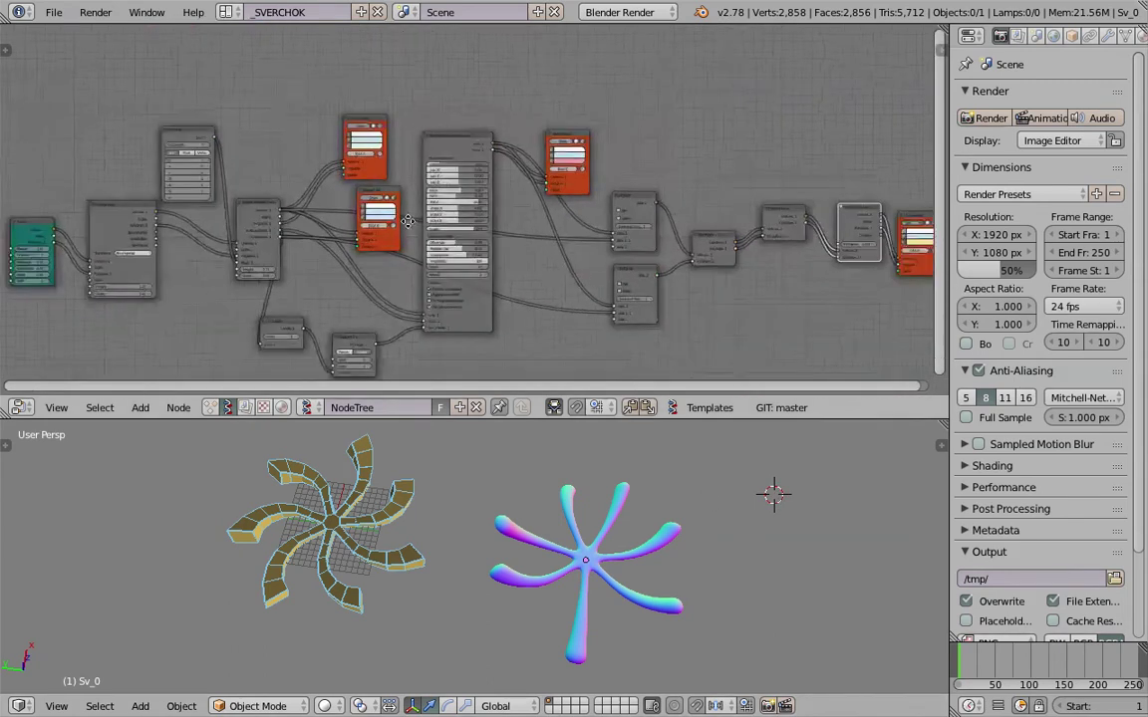
middle_click_drag(588, 224, 549, 221)
scroll(543, 221, "up", 2)
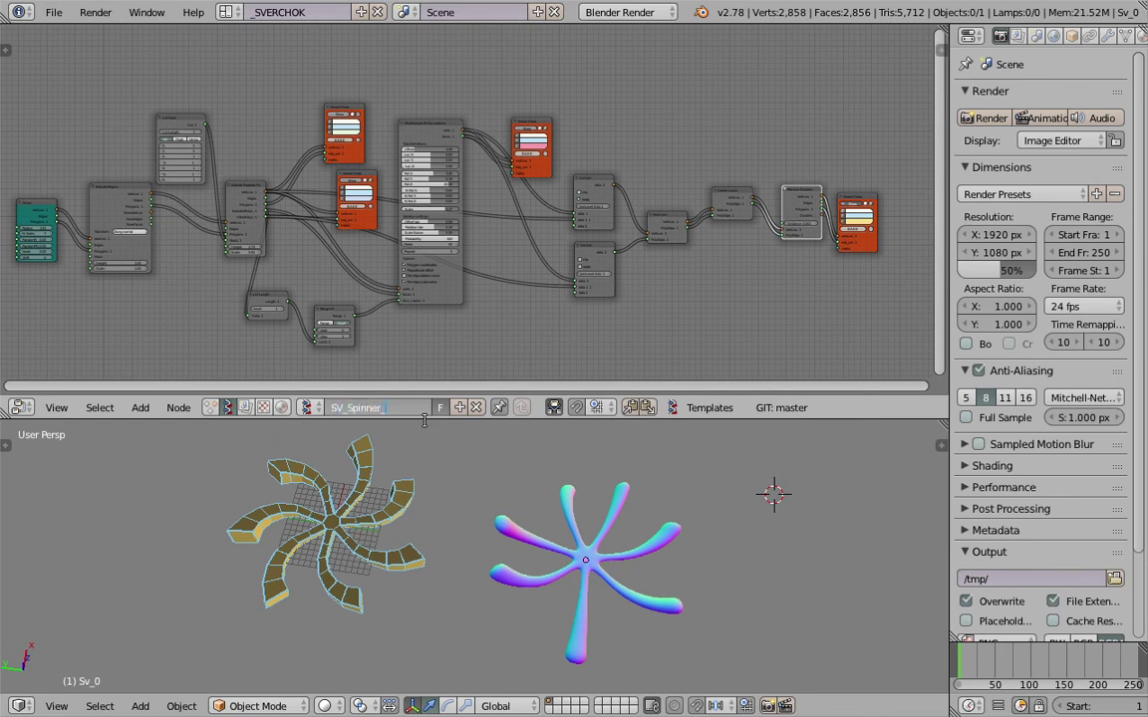
key("ctrl+s")
left_click(428, 421)
middle_click_drag(488, 528, 512, 512)
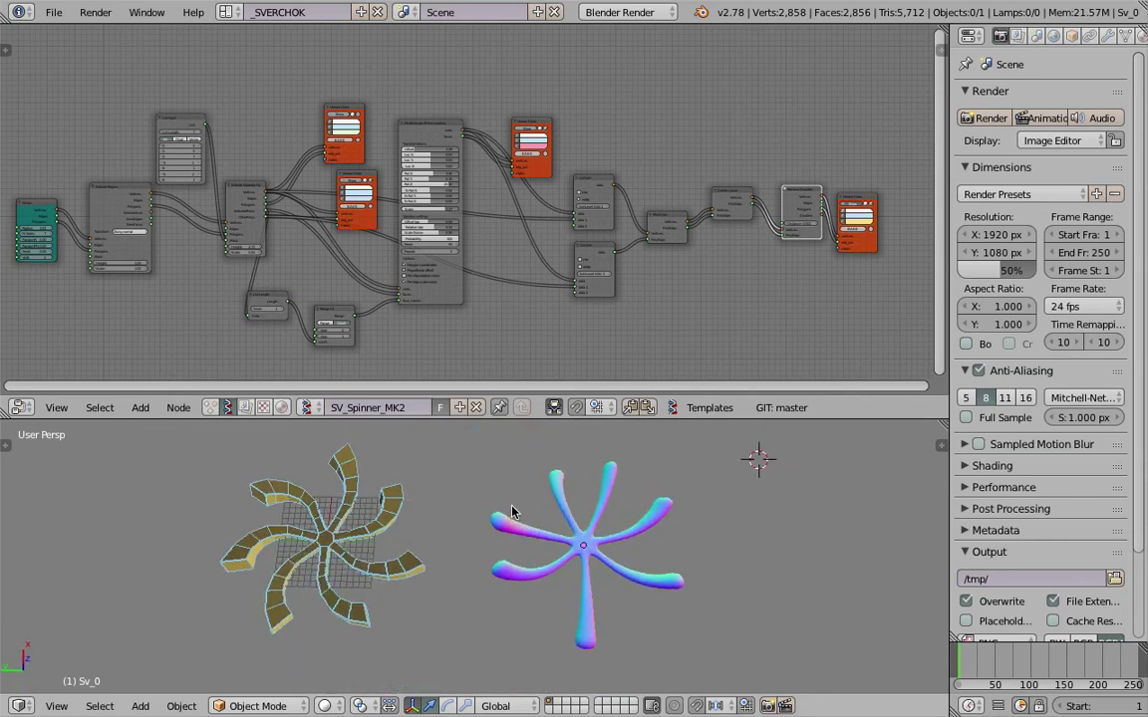